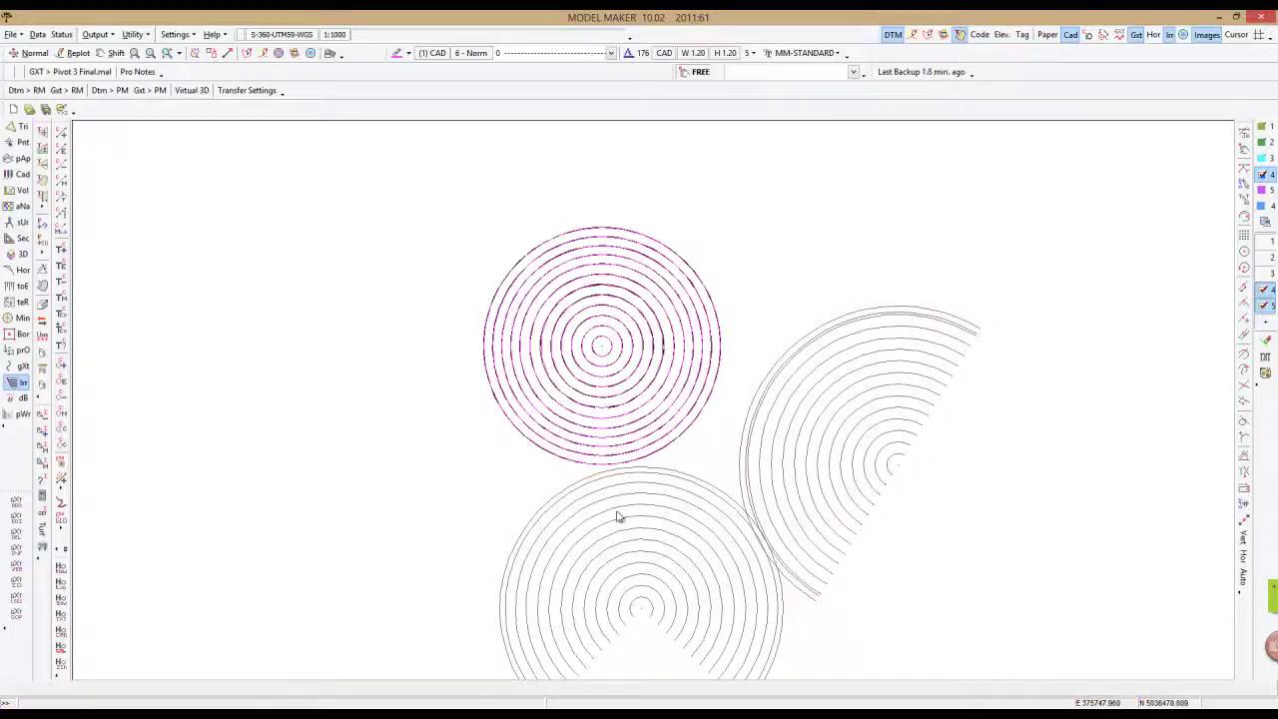
Step: Replot the drawing to clear the grey circle groups, then zoom in and back out on the pivot rings
left_click(1174, 36)
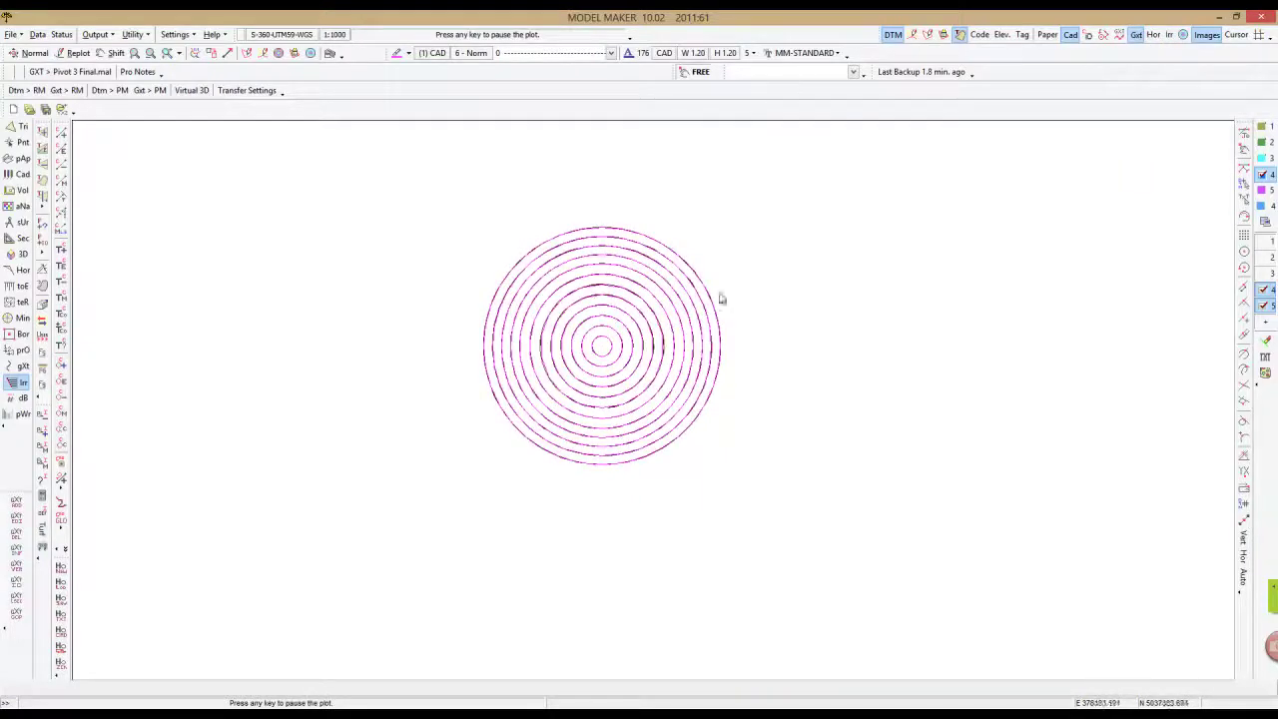
scroll(616, 325, "up", 4)
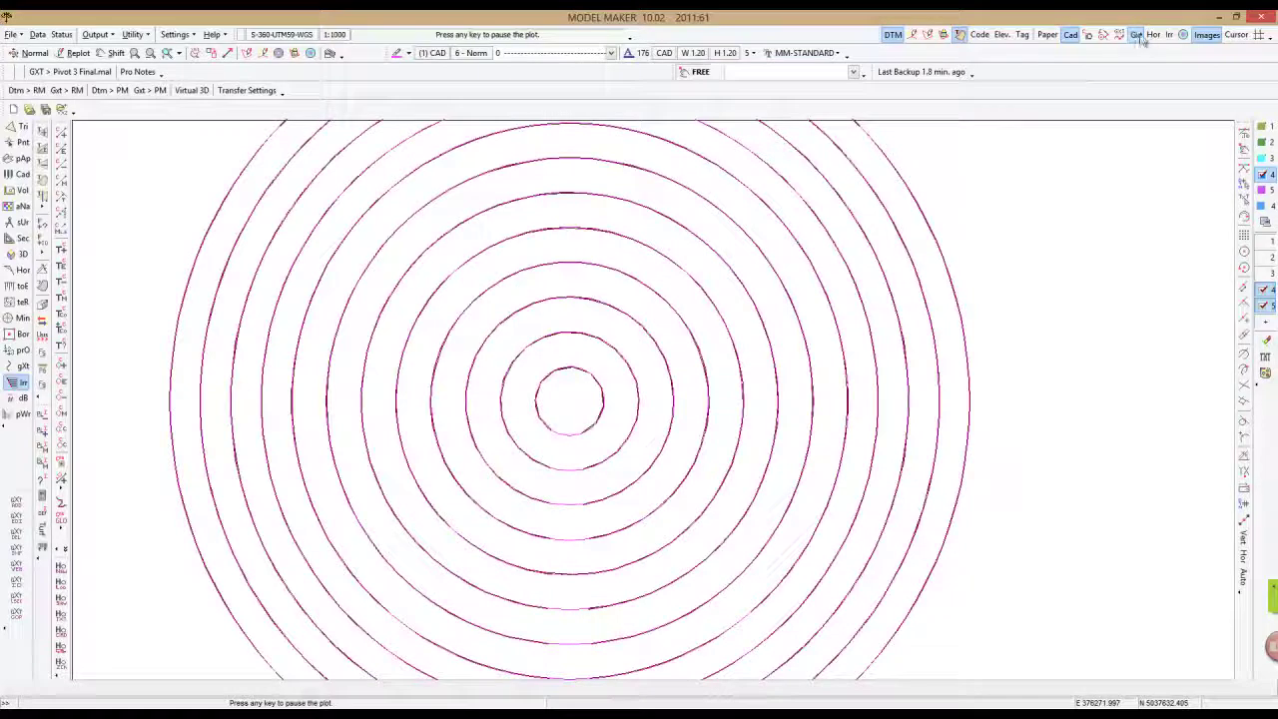
scroll(867, 262, "down", 4)
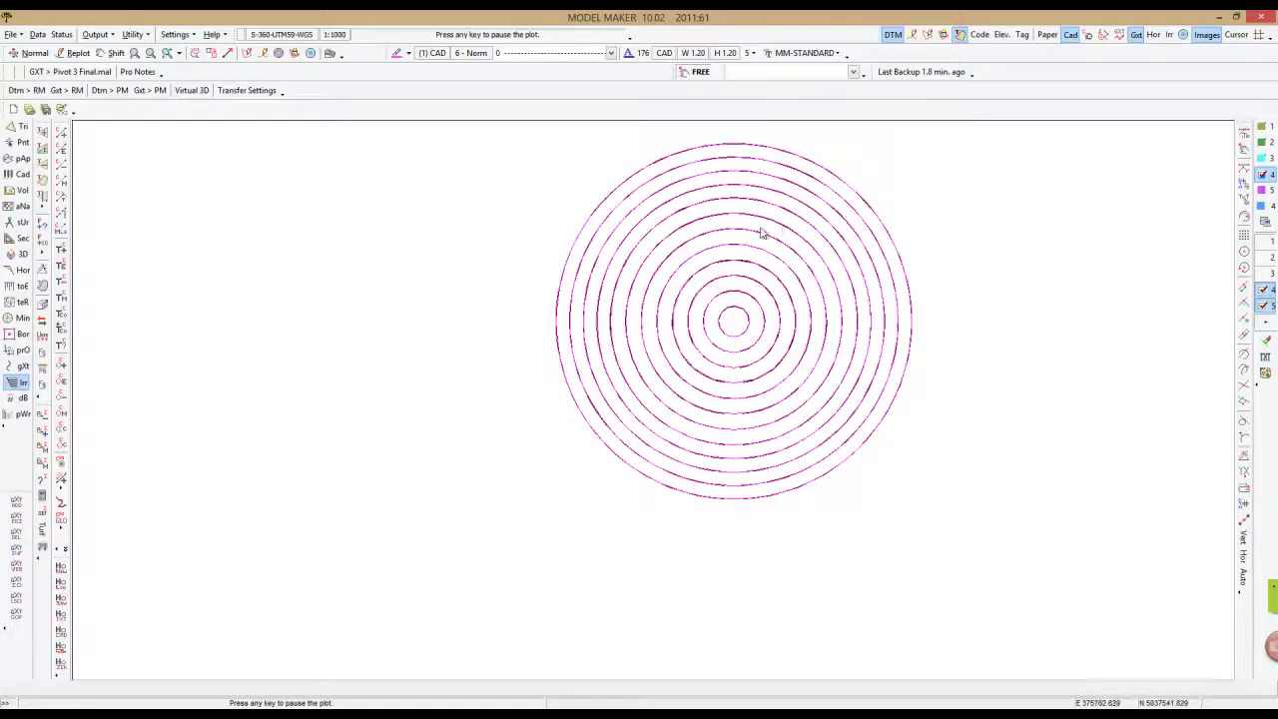
Step: Add a parallel circle offset 50 units outside the outer pivot ring
left_click(20, 366)
left_click(12, 687)
left_click(13, 687)
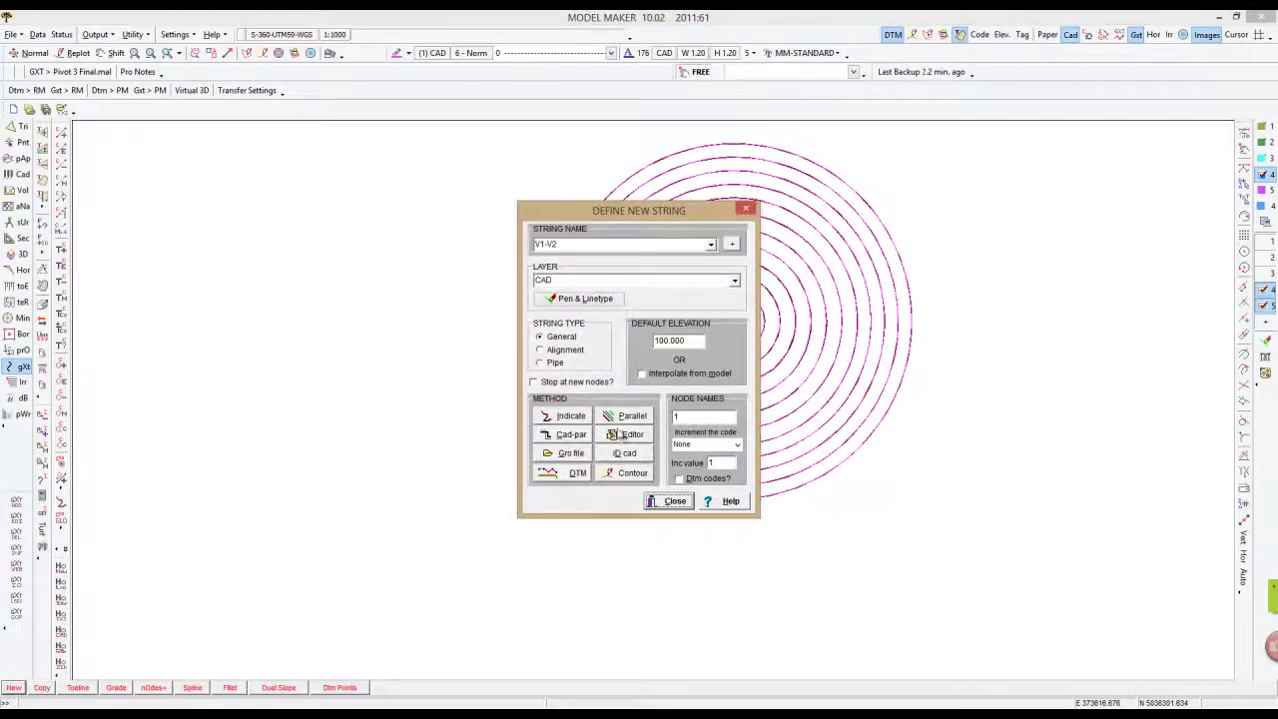
left_click(628, 415)
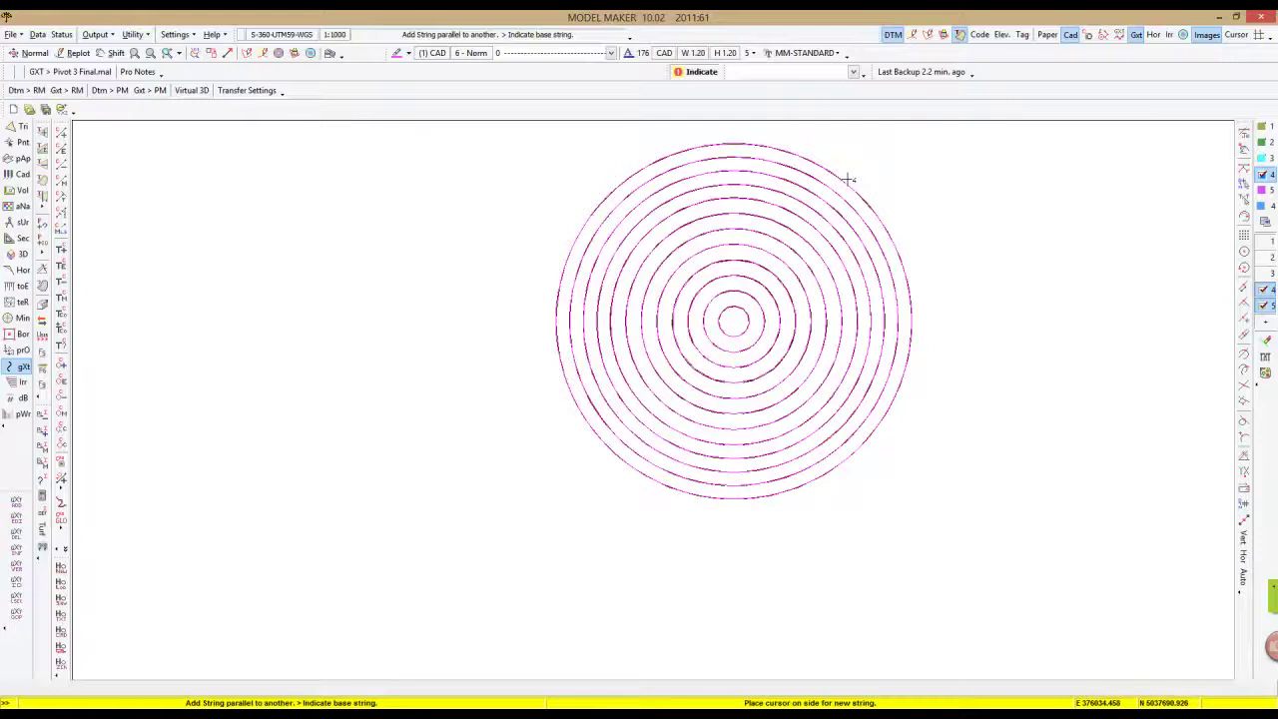
left_click(848, 178)
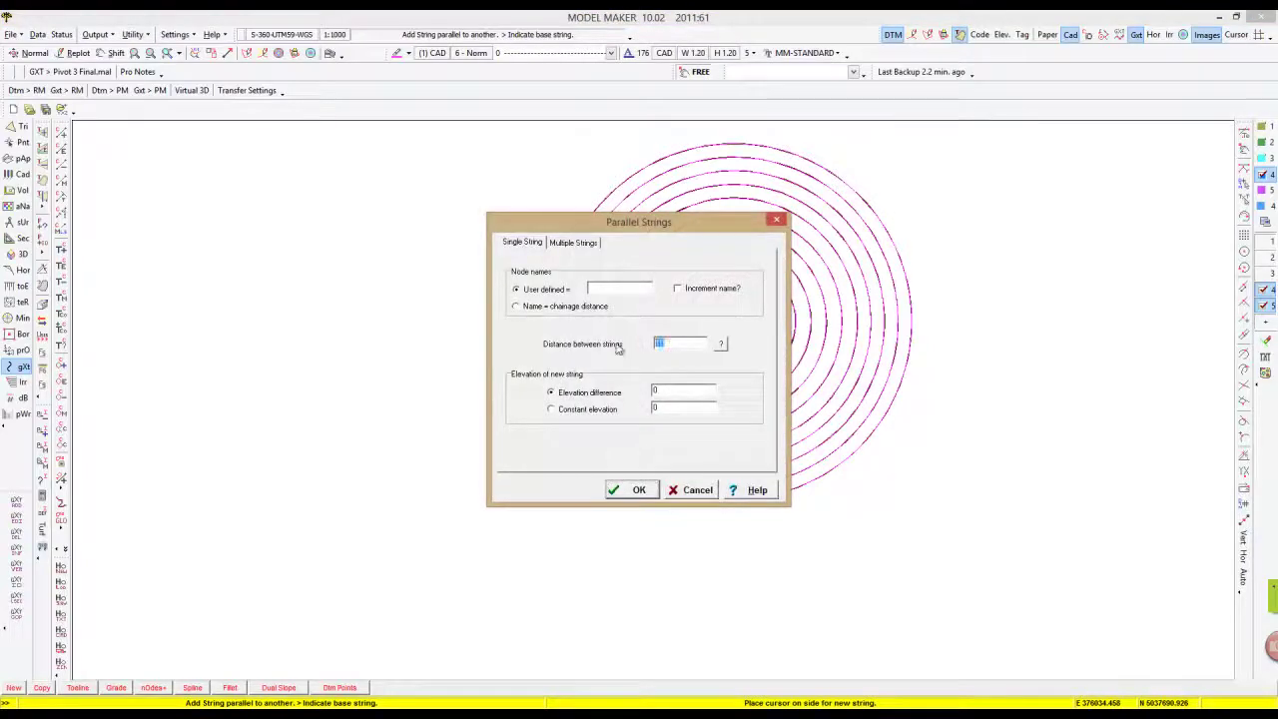
left_click(637, 489)
left_click(814, 351)
left_click(679, 500)
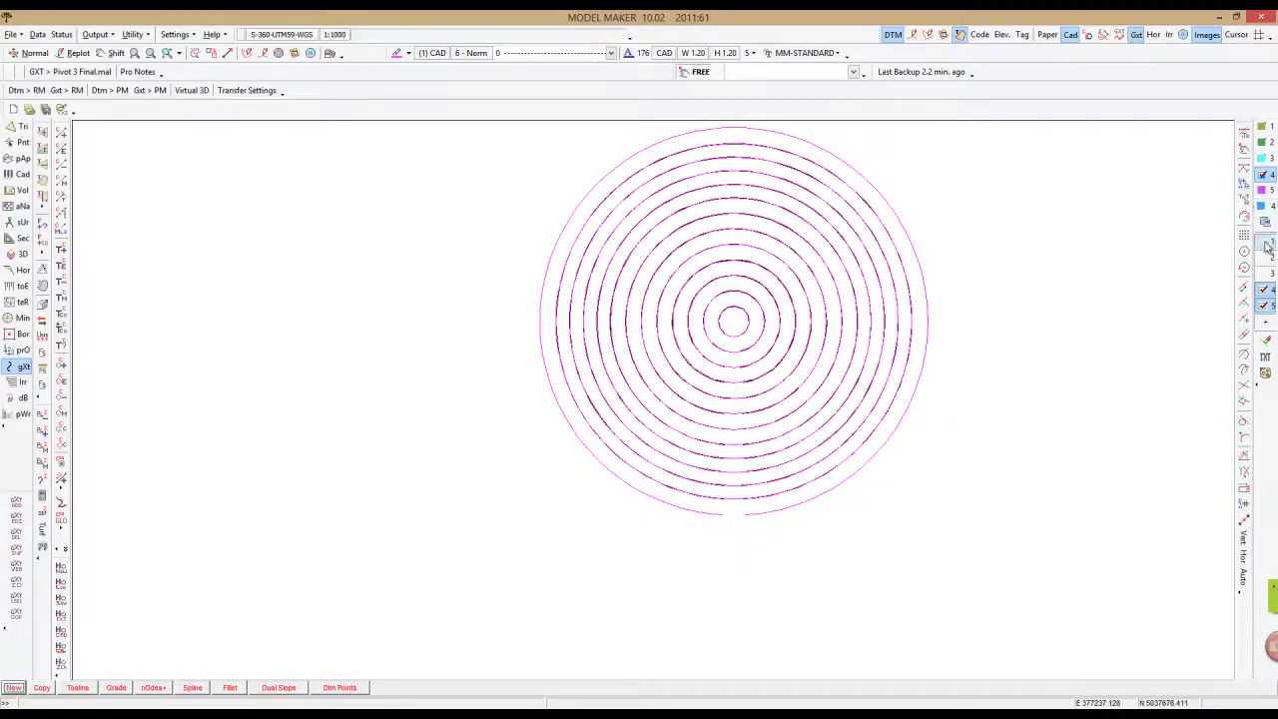
Step: Display project layers 1 and 3 to show the ground points and surface boundary
left_click(1263, 127)
left_click(1263, 241)
left_click(1264, 273)
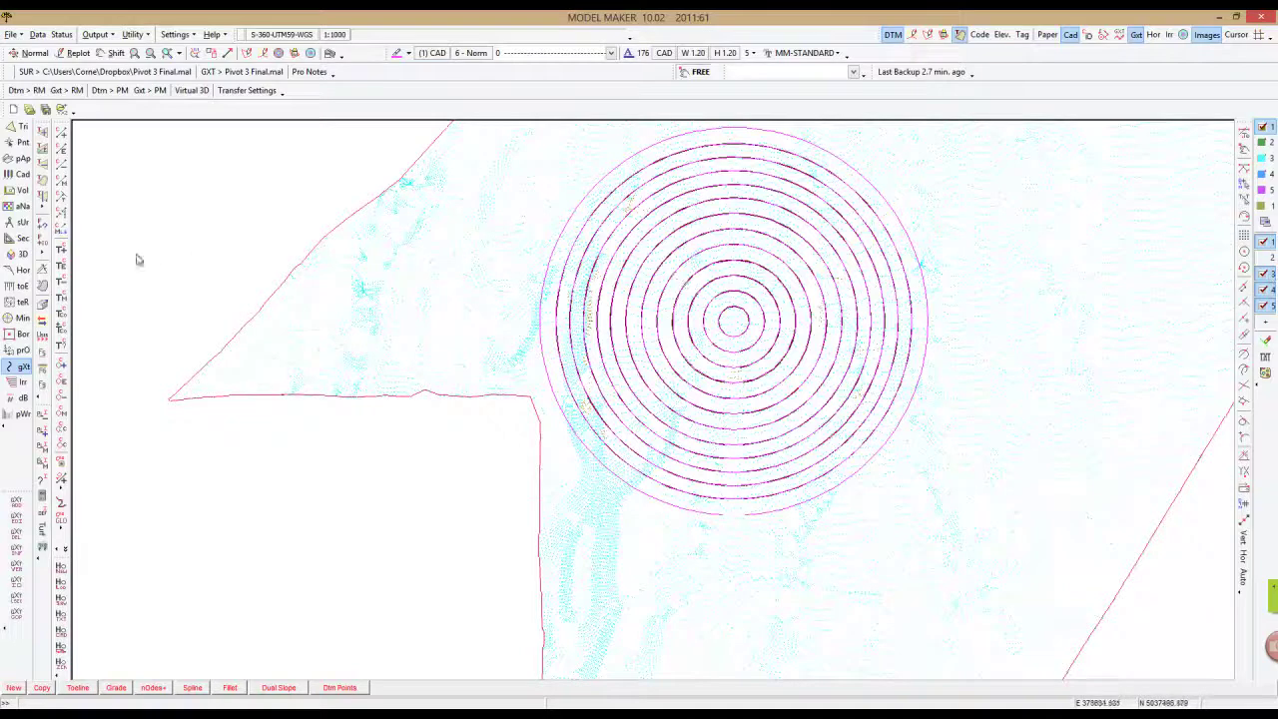
Step: Confirm ground project 1 and design project 3 in Data Info, then start a Cut-fill calculation
left_click(16, 303)
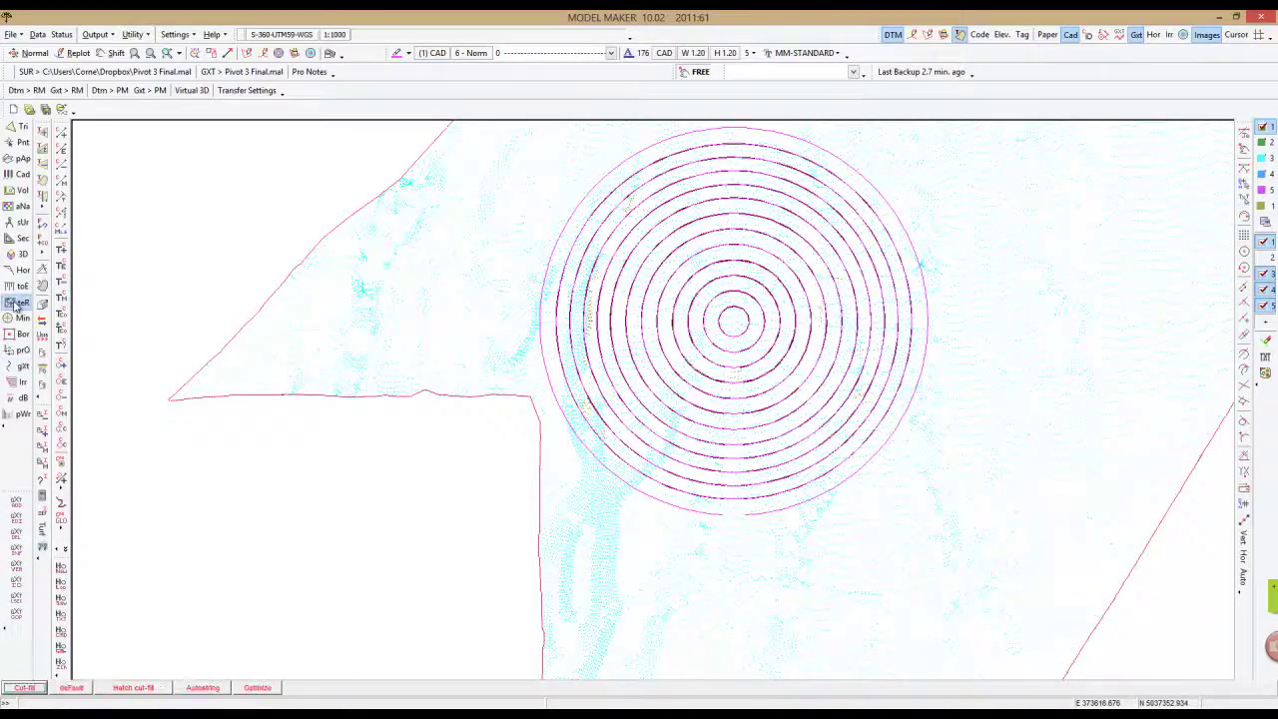
left_click(80, 689)
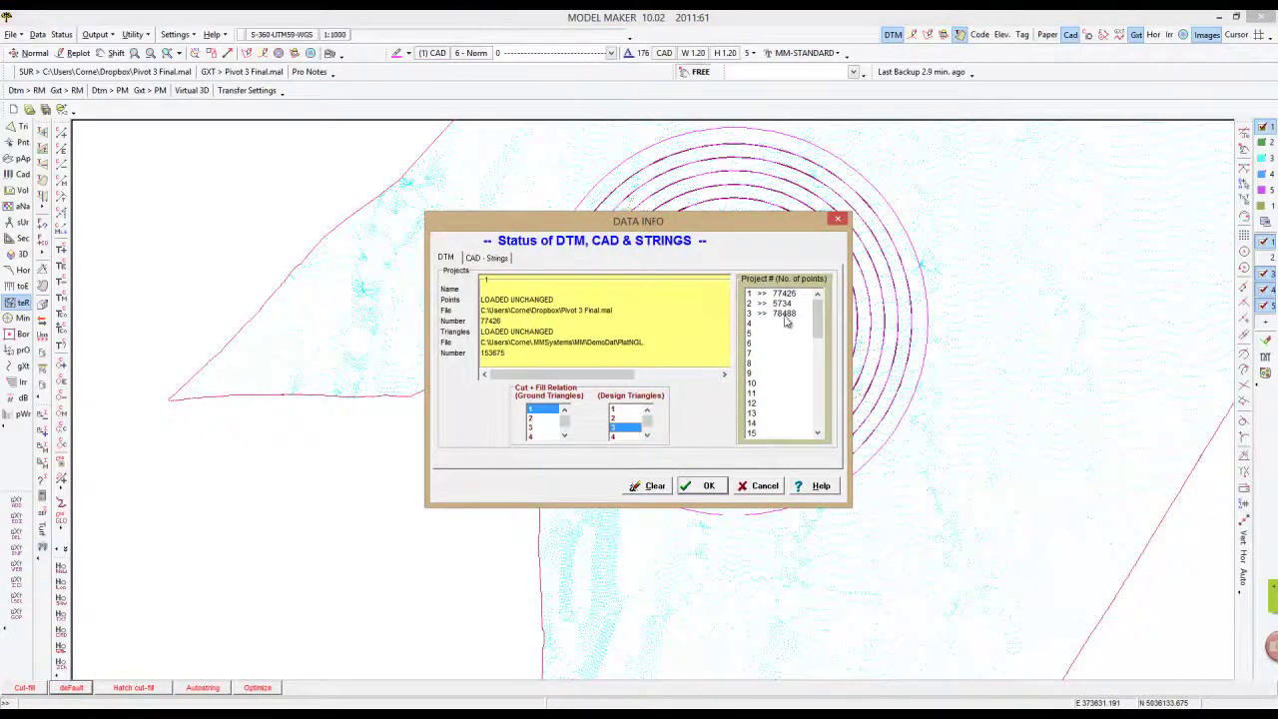
left_click(708, 485)
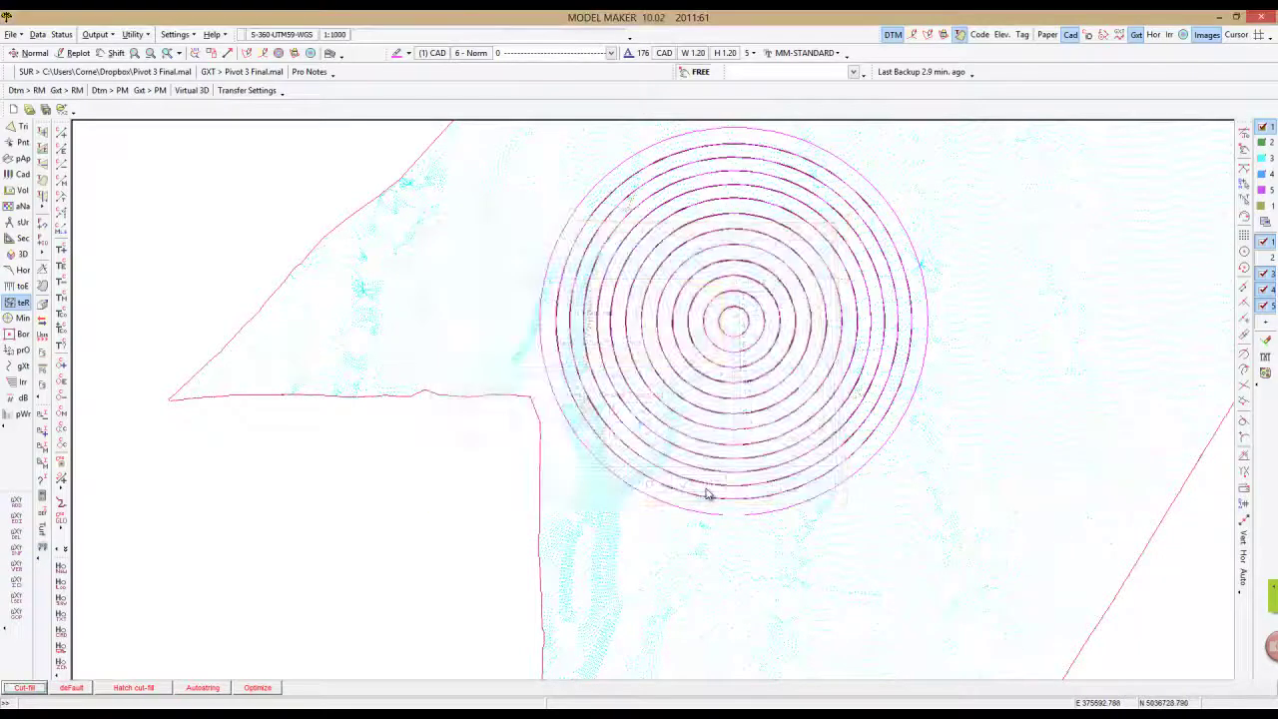
left_click(24, 688)
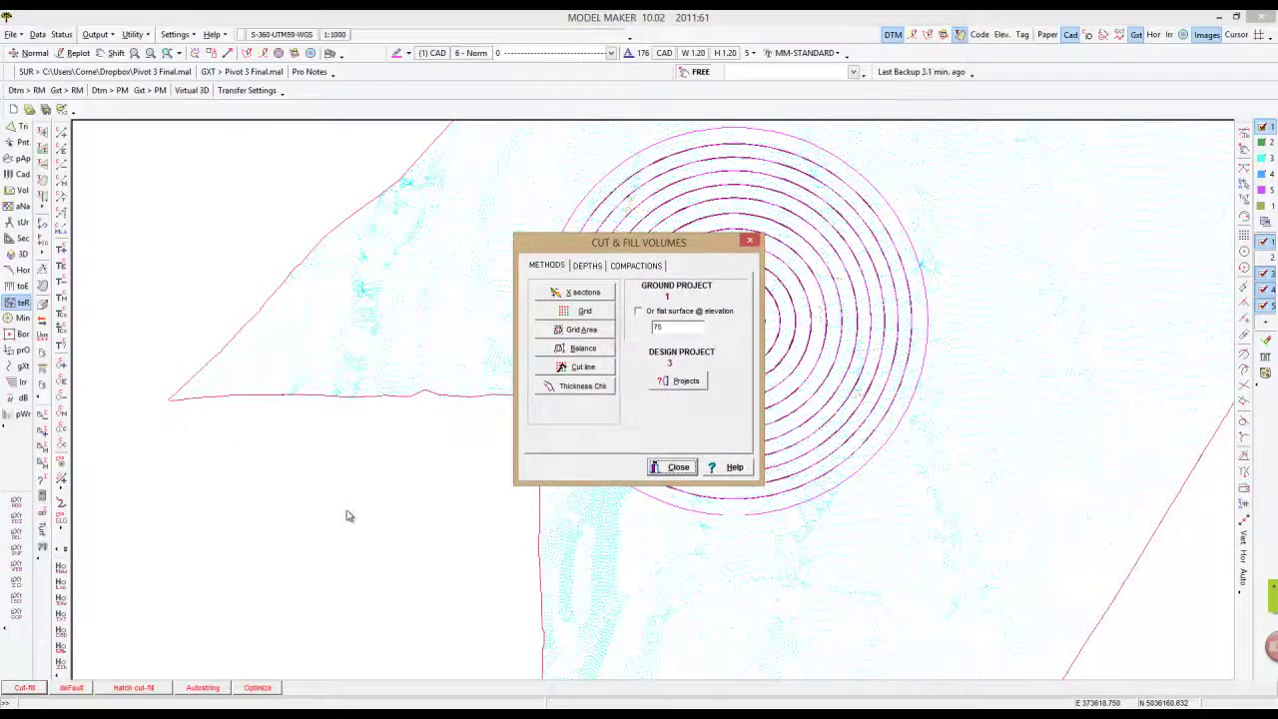
Step: Choose Grid Area volumes at 5.000 interval, adding depths to project 4
left_click(583, 331)
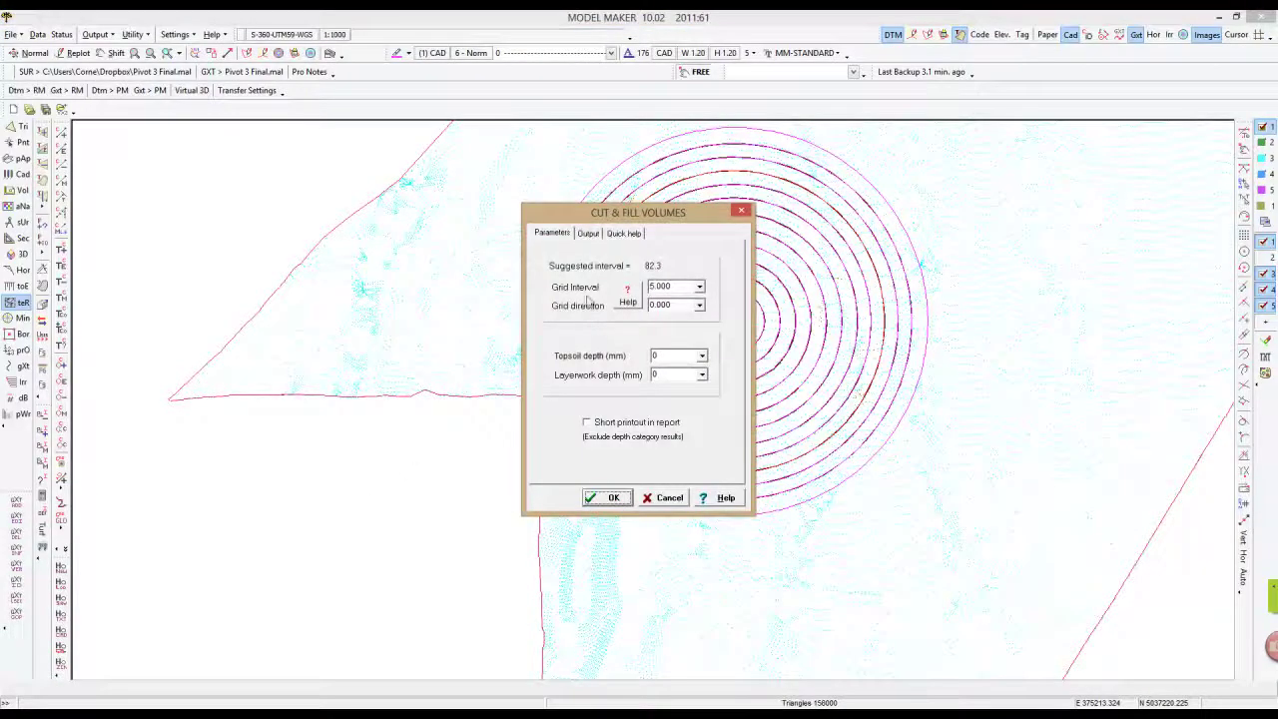
left_click(589, 234)
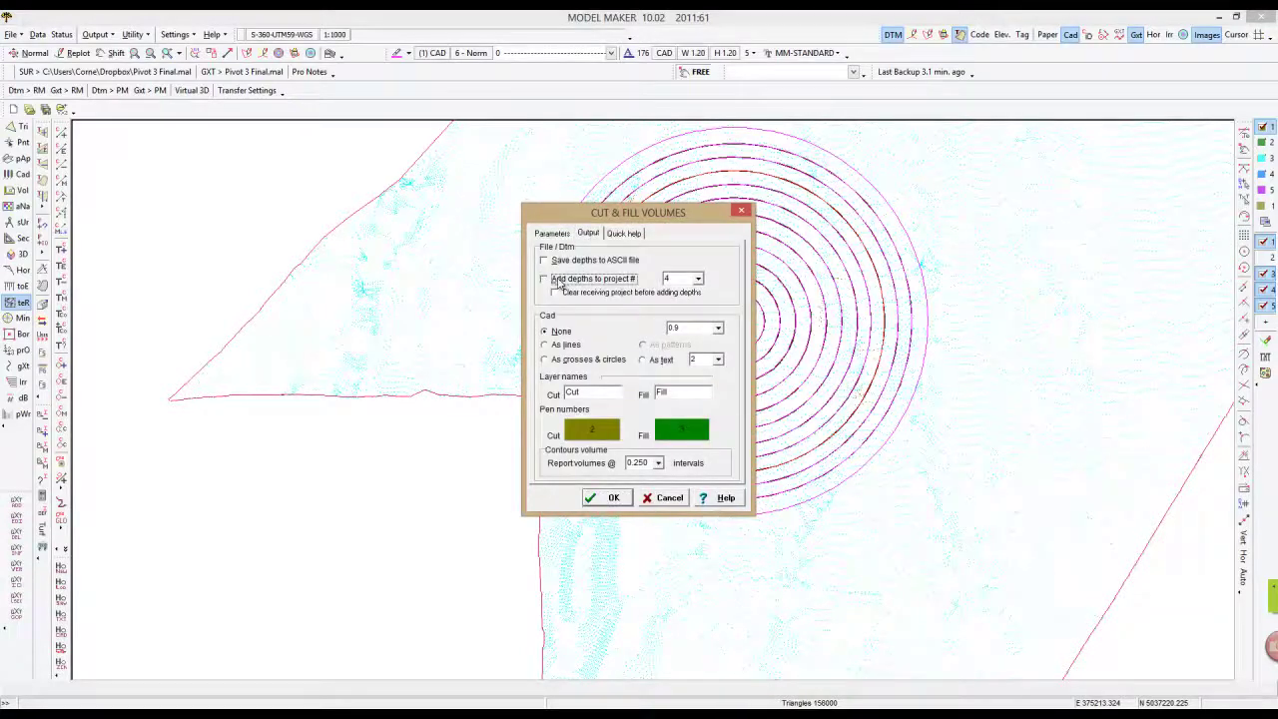
left_click(678, 279)
left_click(621, 499)
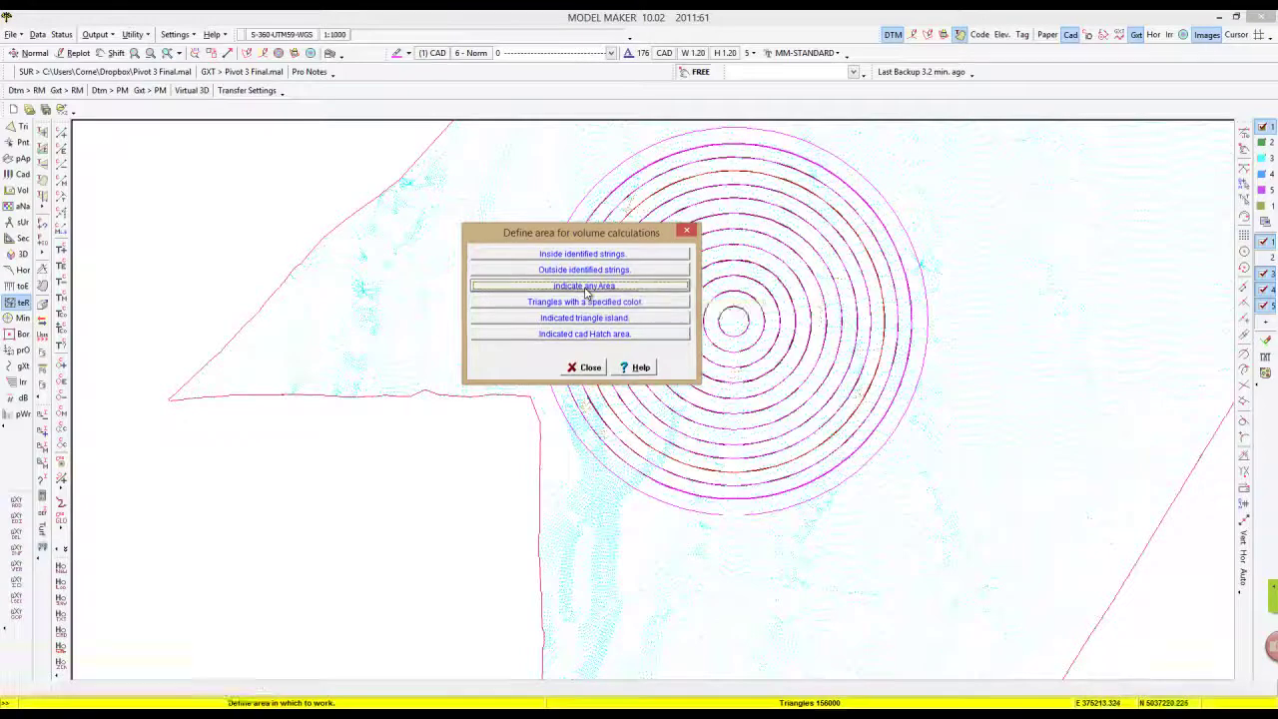
Step: Set the new outer circle as the GXT string area boundary and accept the 1146029.18 m2 area
left_click(586, 287)
left_click(540, 308)
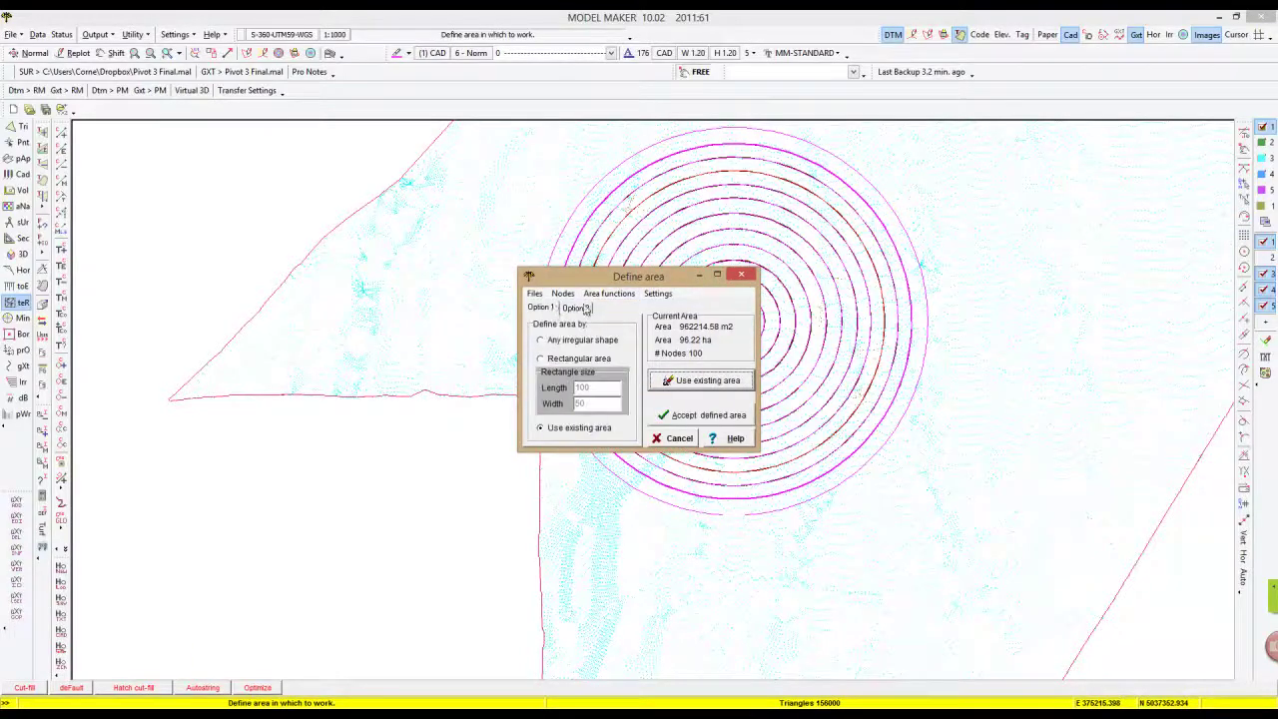
left_click(576, 307)
left_click(540, 308)
left_click(576, 309)
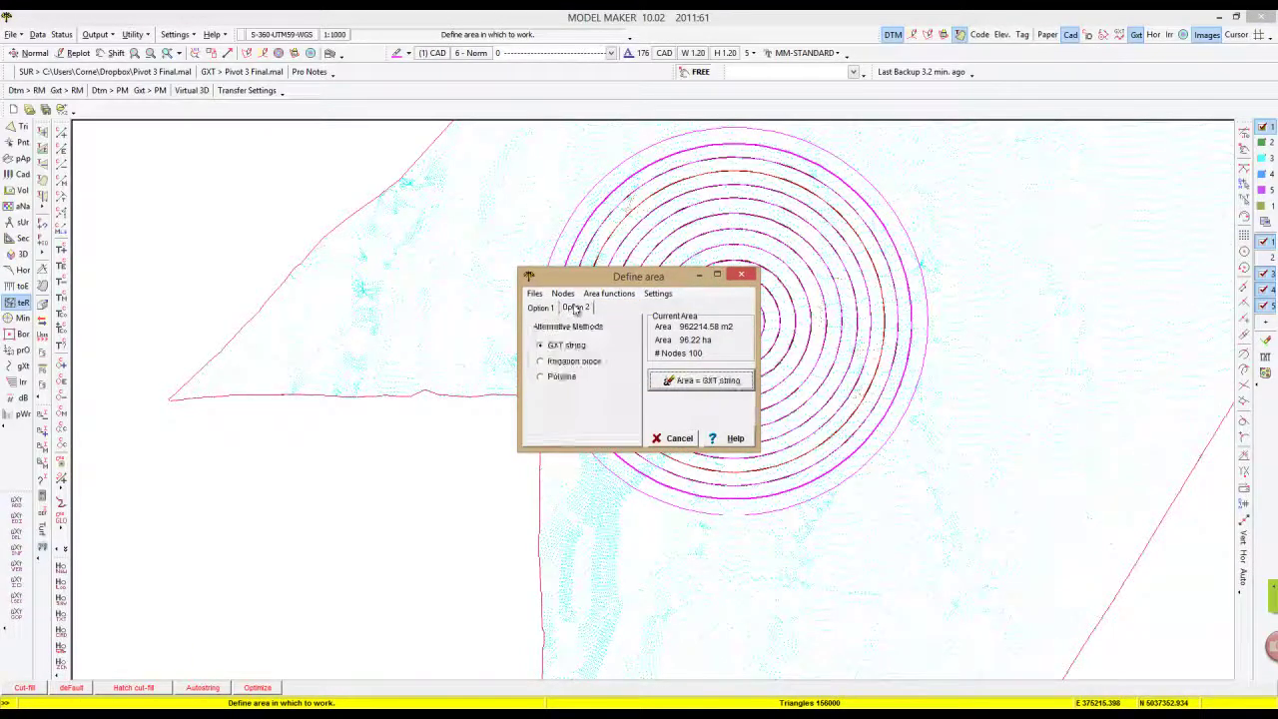
left_click(566, 346)
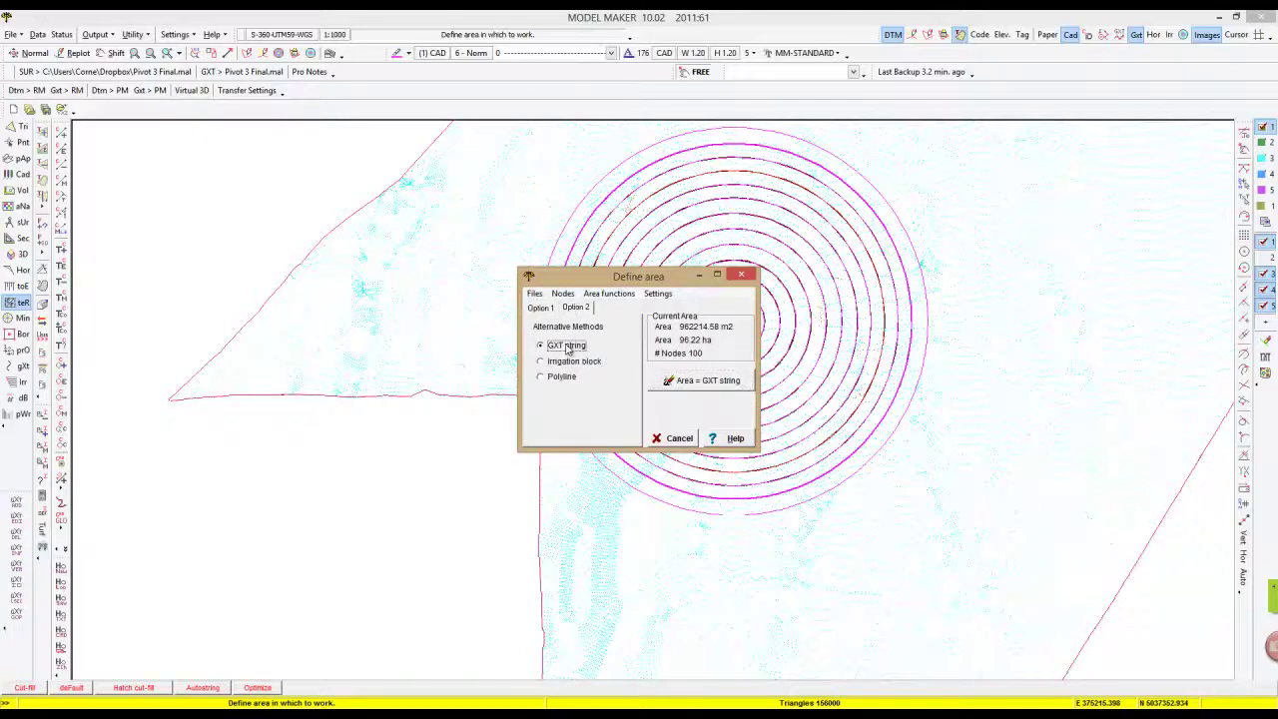
left_click(693, 383)
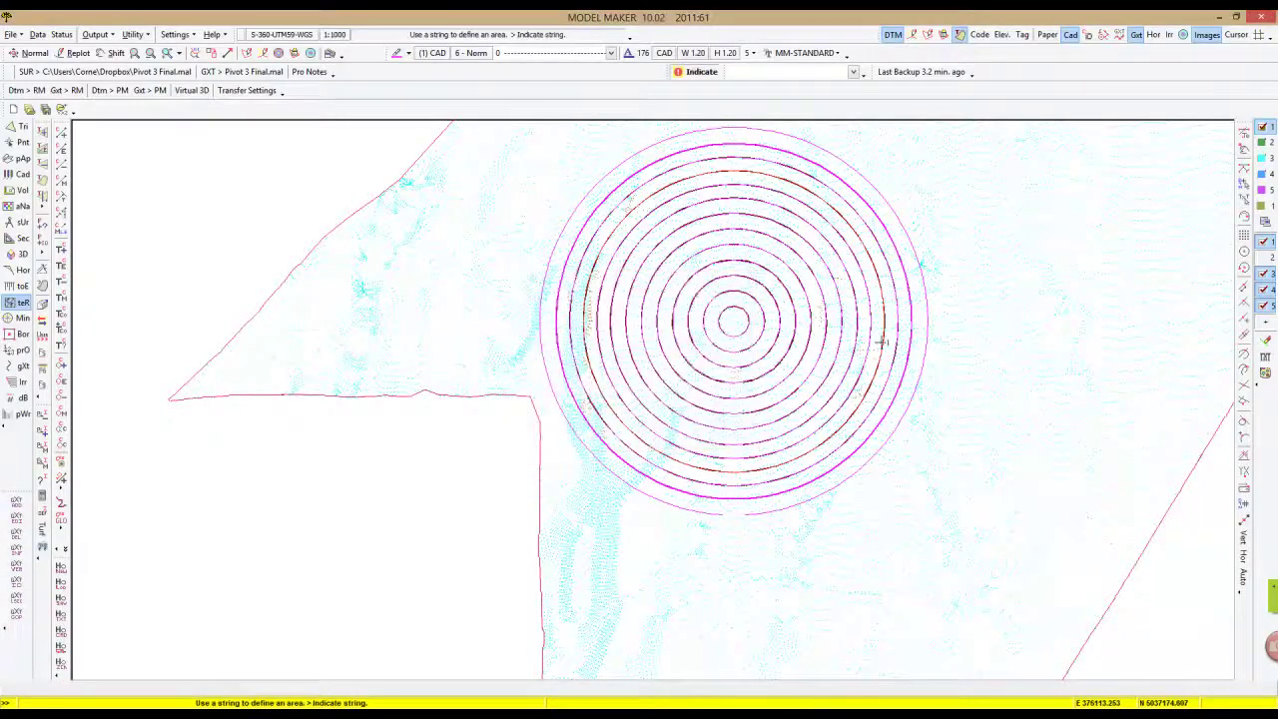
left_click(929, 310)
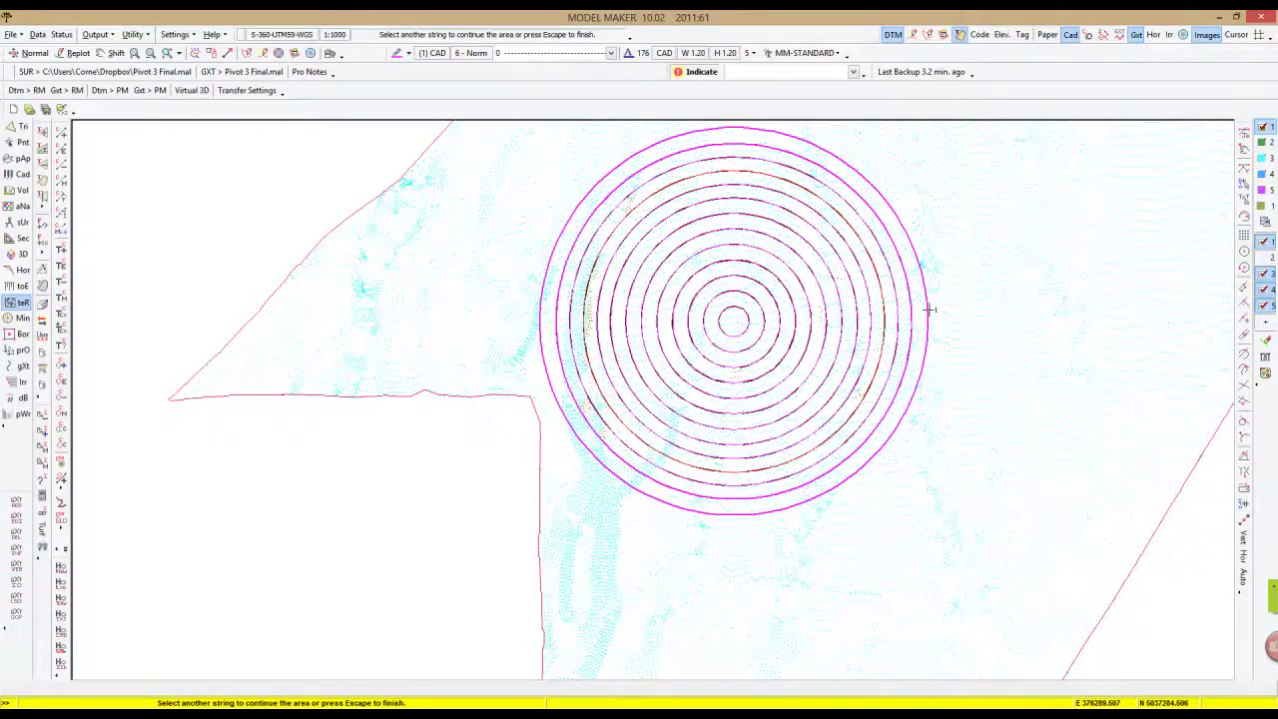
key("Escape")
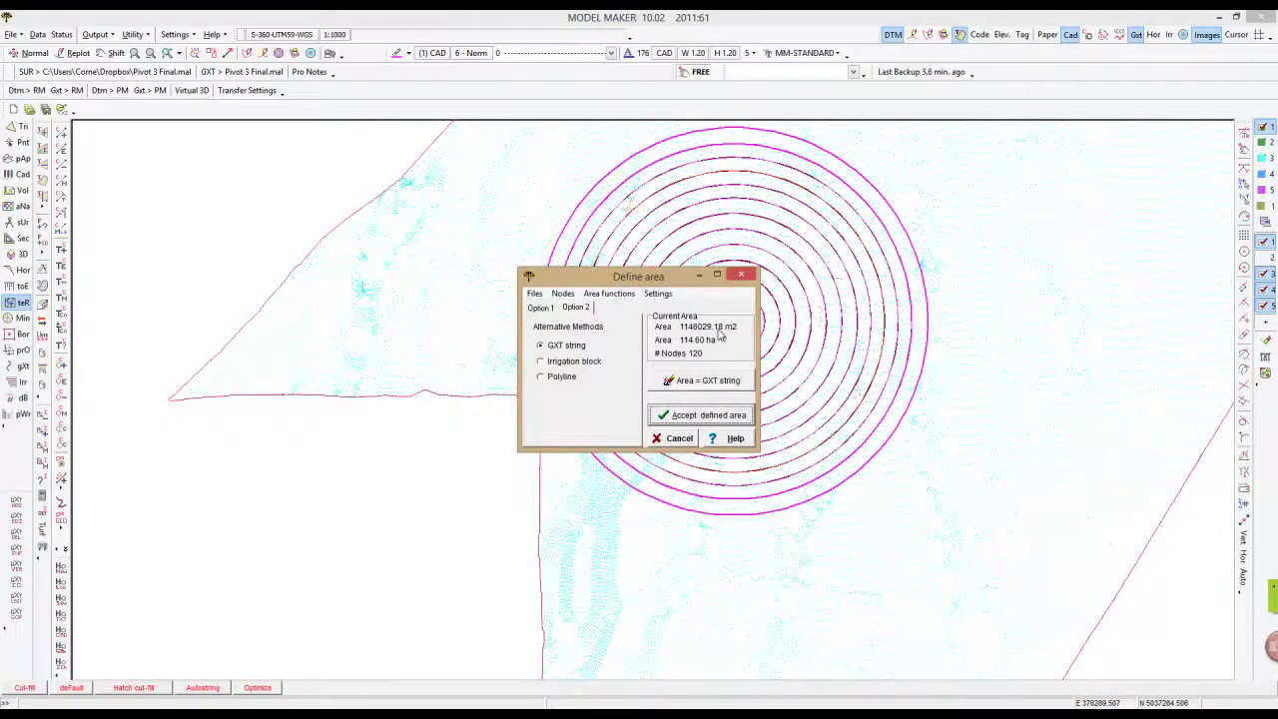
left_click(701, 414)
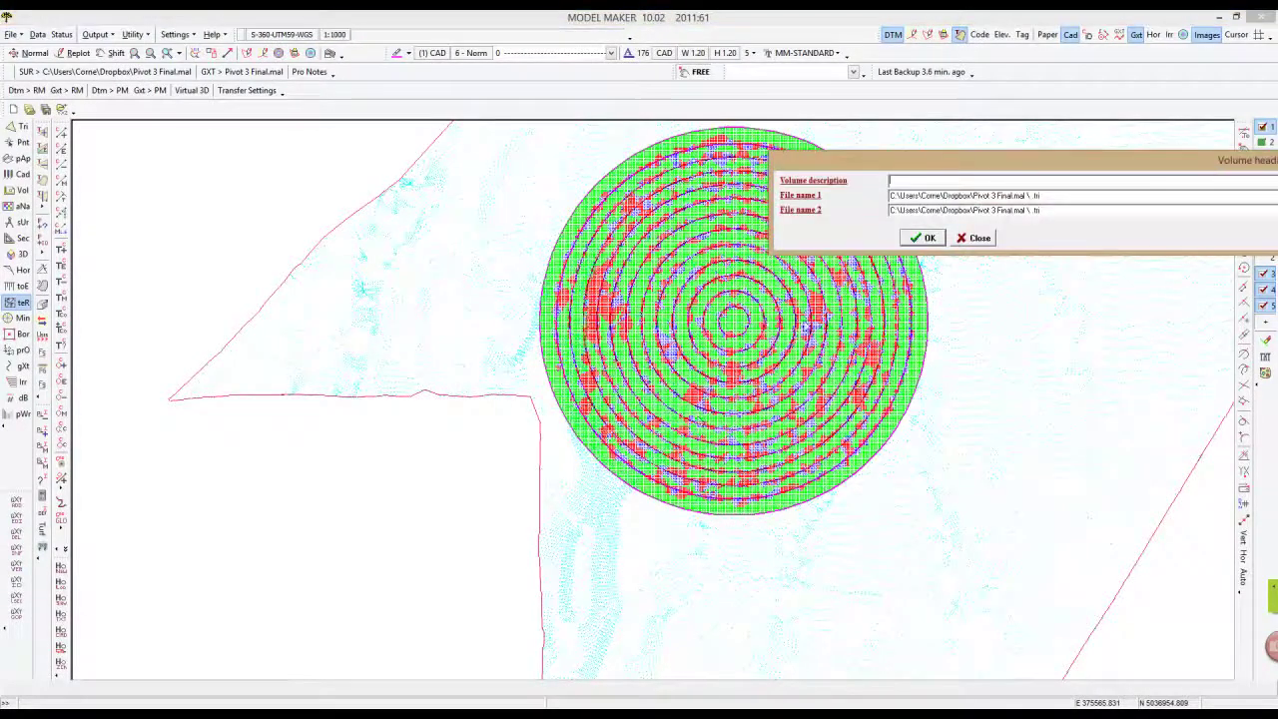
Step: Accept the volume heading, review the 31424.29 m3 cut / 16893.39 m3 fill report, and skip contour volumes
left_click(924, 241)
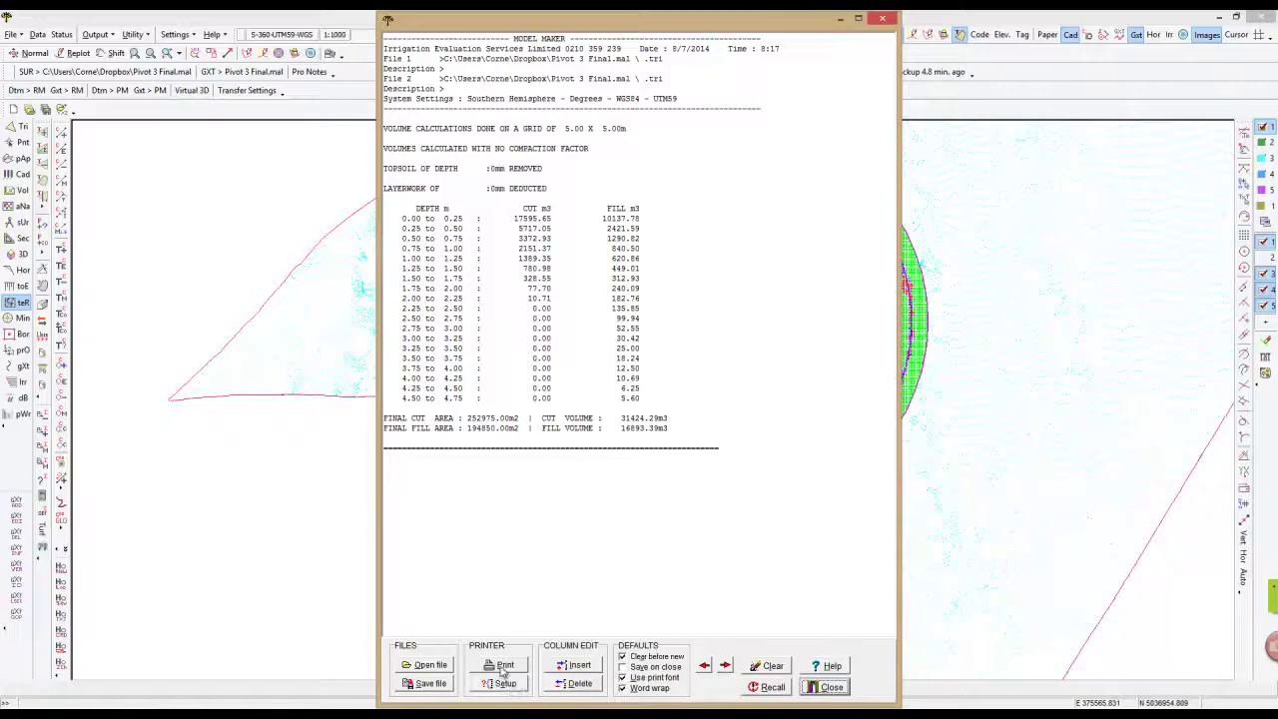
left_click_drag(524, 522, 420, 336)
left_click(652, 477)
left_click(832, 687)
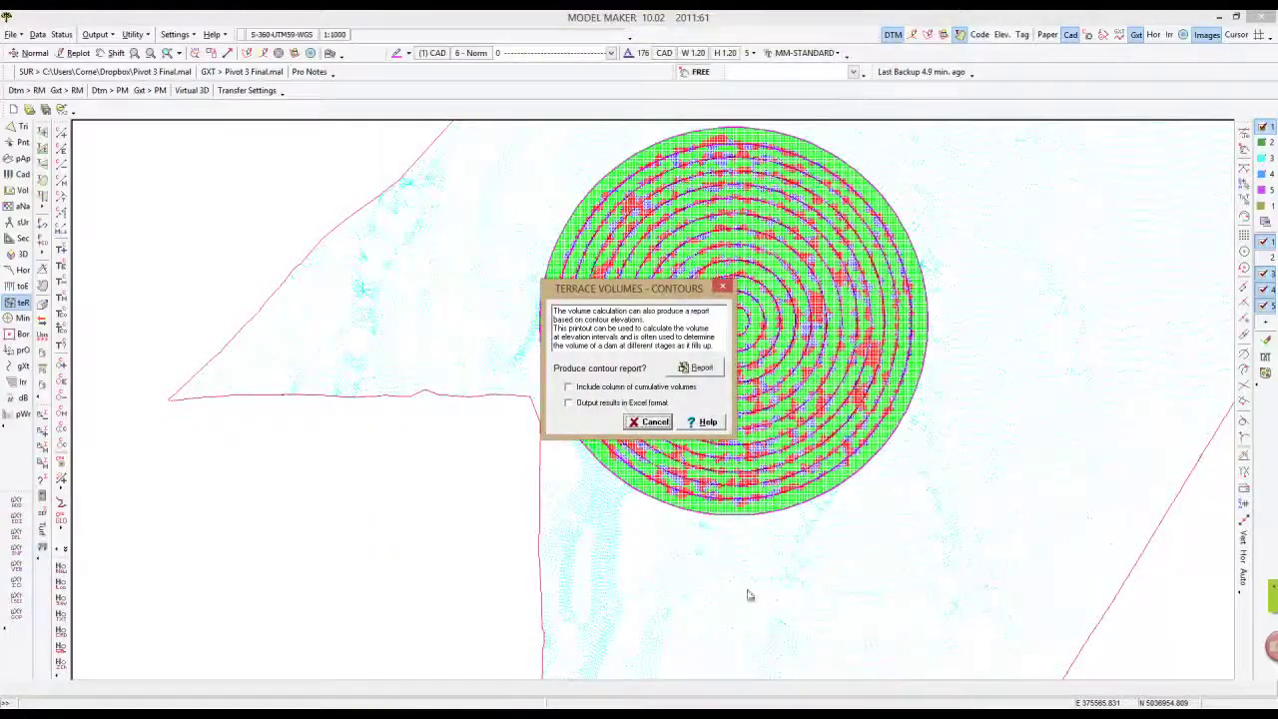
left_click(654, 422)
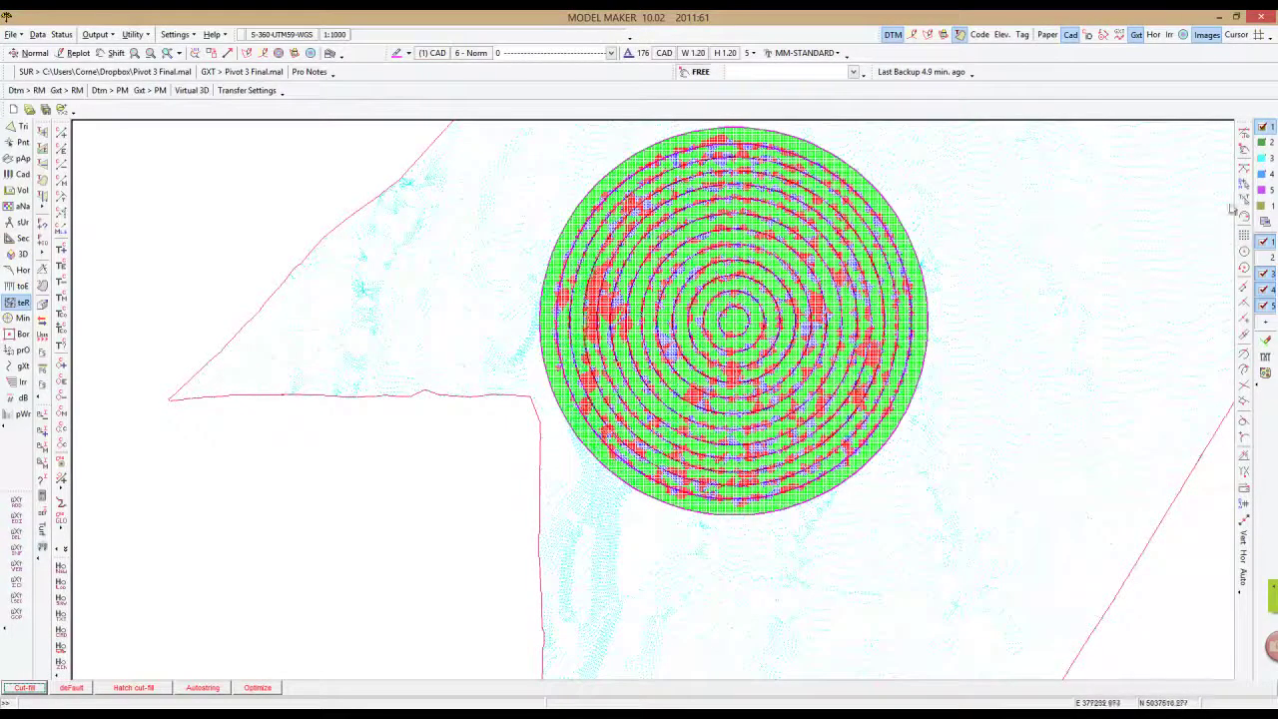
Step: Turn off the cut-fill shading and outside point layers
left_click(1243, 199)
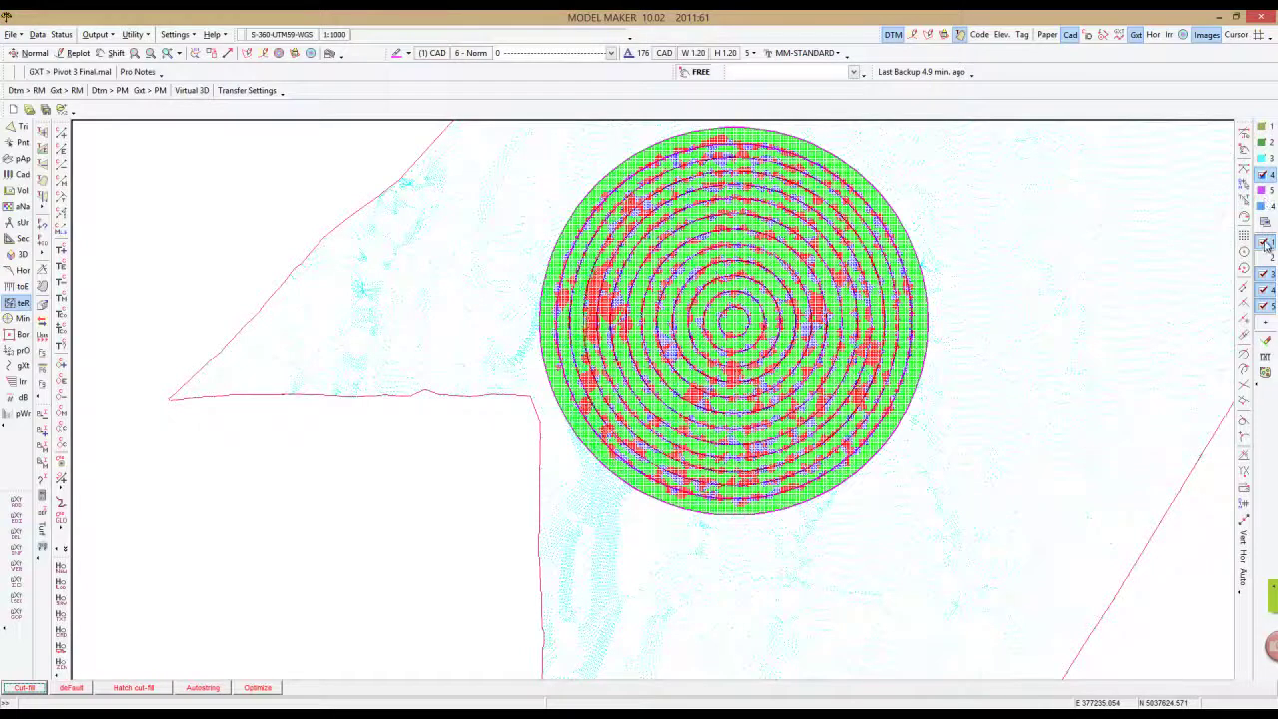
left_click(1266, 244)
left_click(1262, 279)
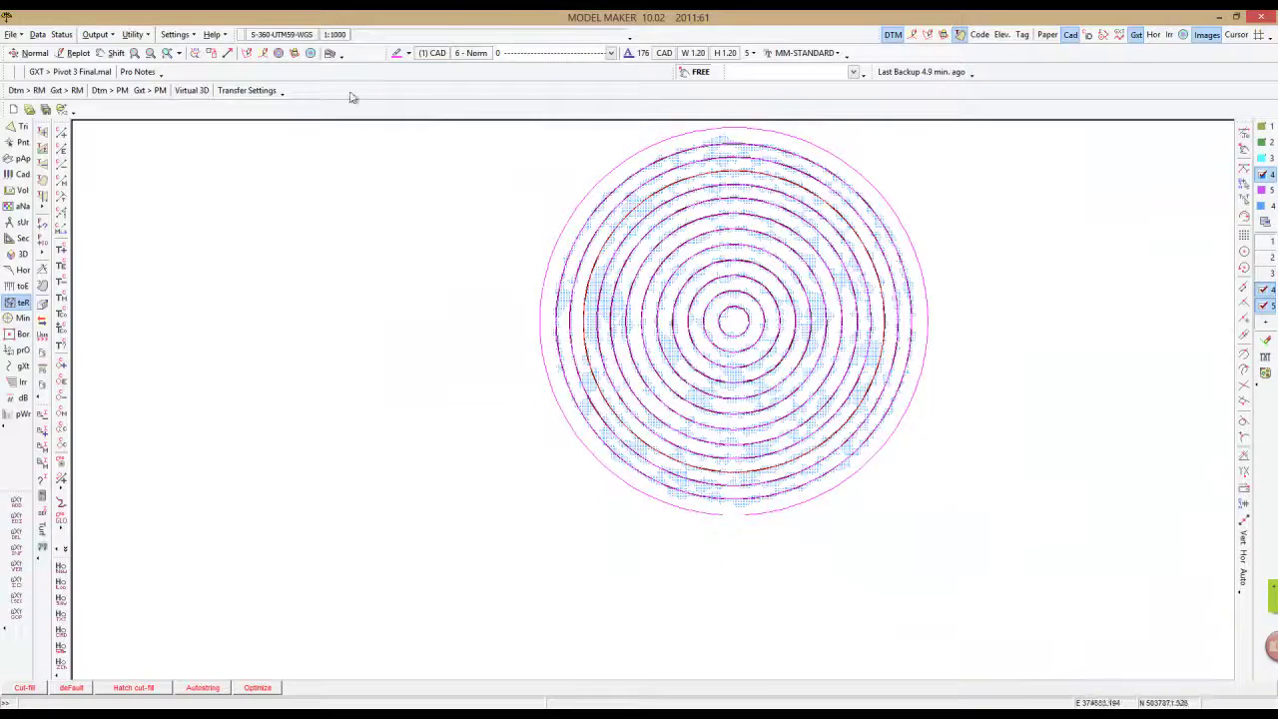
Step: In Plot parameters, exclude the Neutral code picked from the database code list
left_click(330, 54)
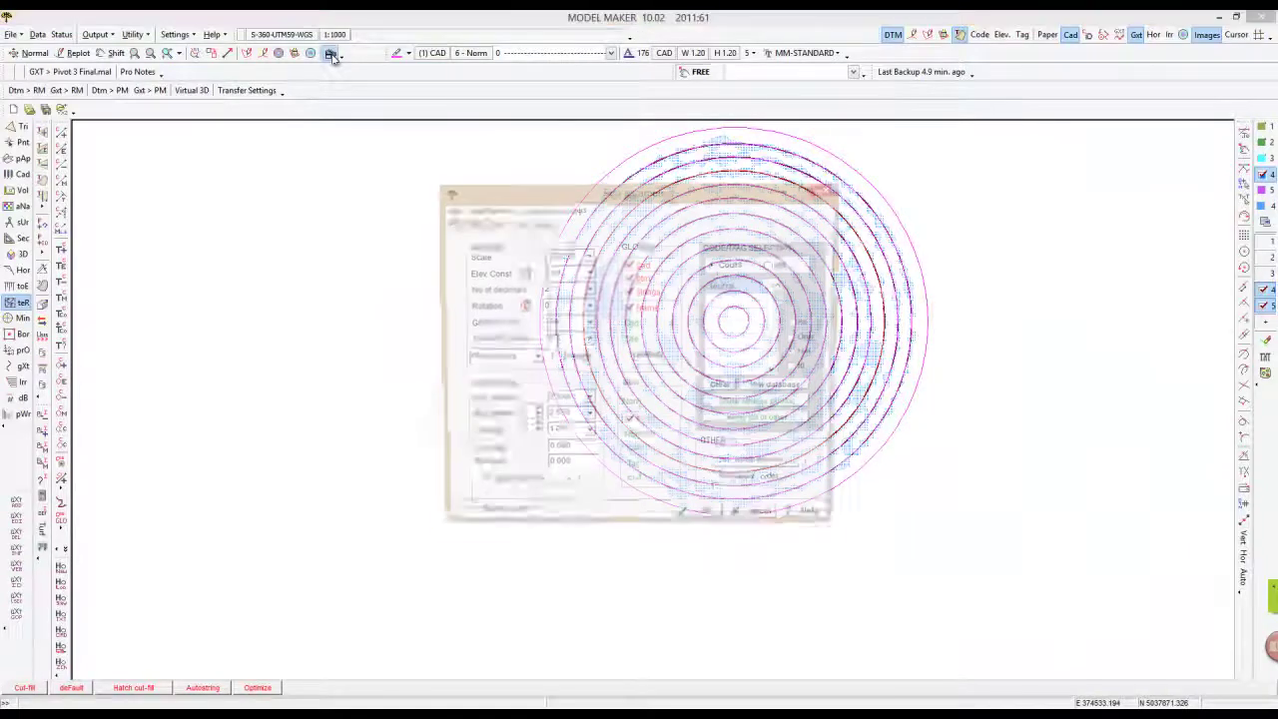
left_click(747, 287)
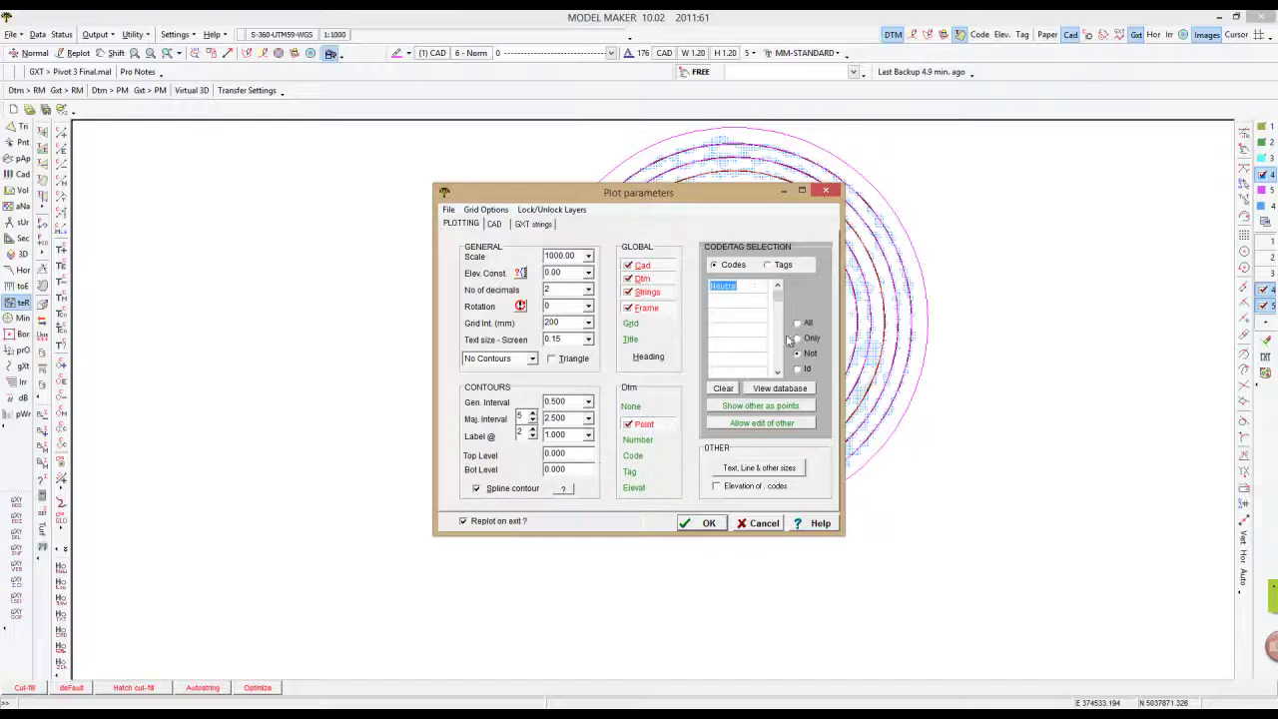
left_click(785, 390)
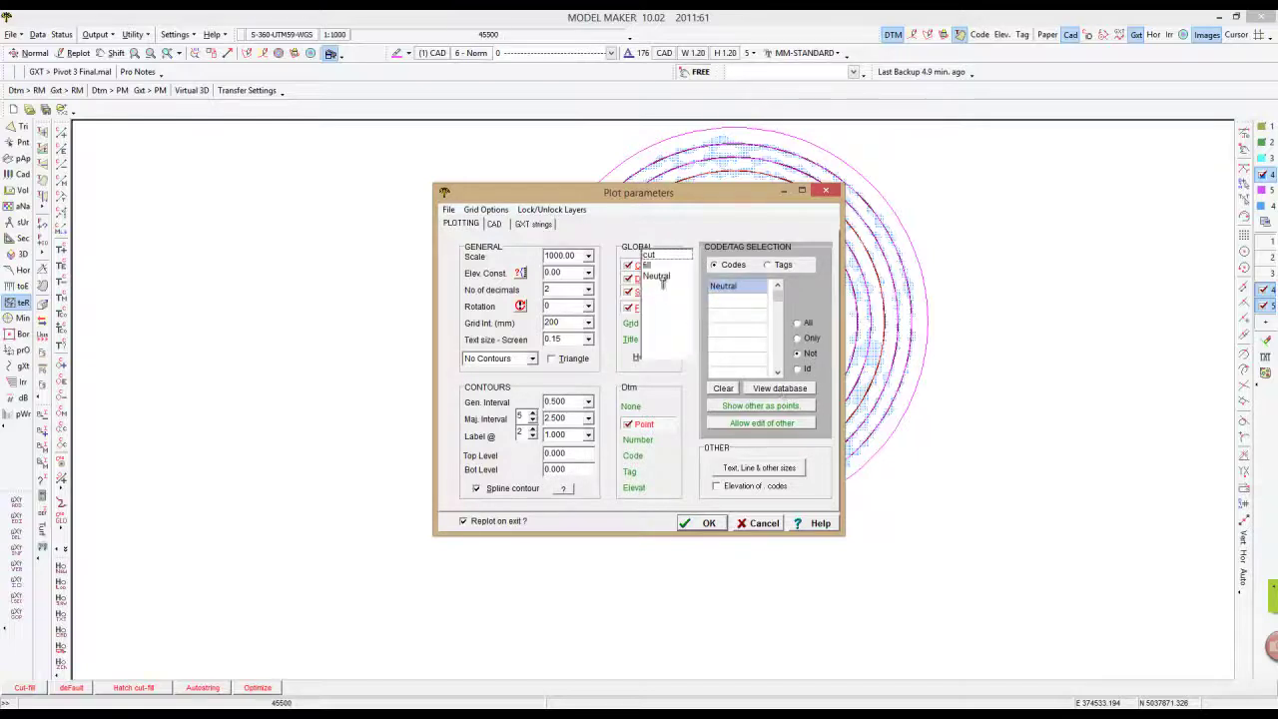
left_click(659, 278)
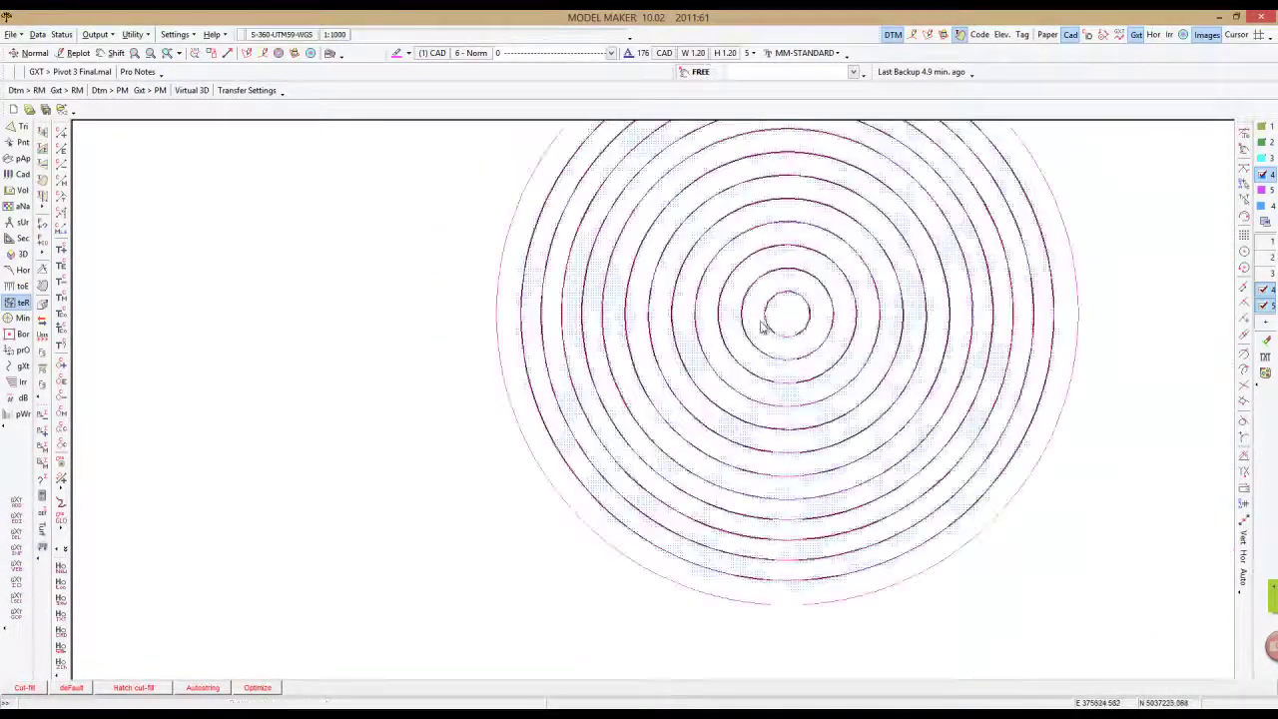
Step: Zoom out to the whole pivot and triangulate its points with the Tri tools
middle_click_drag(818, 302, 744, 365)
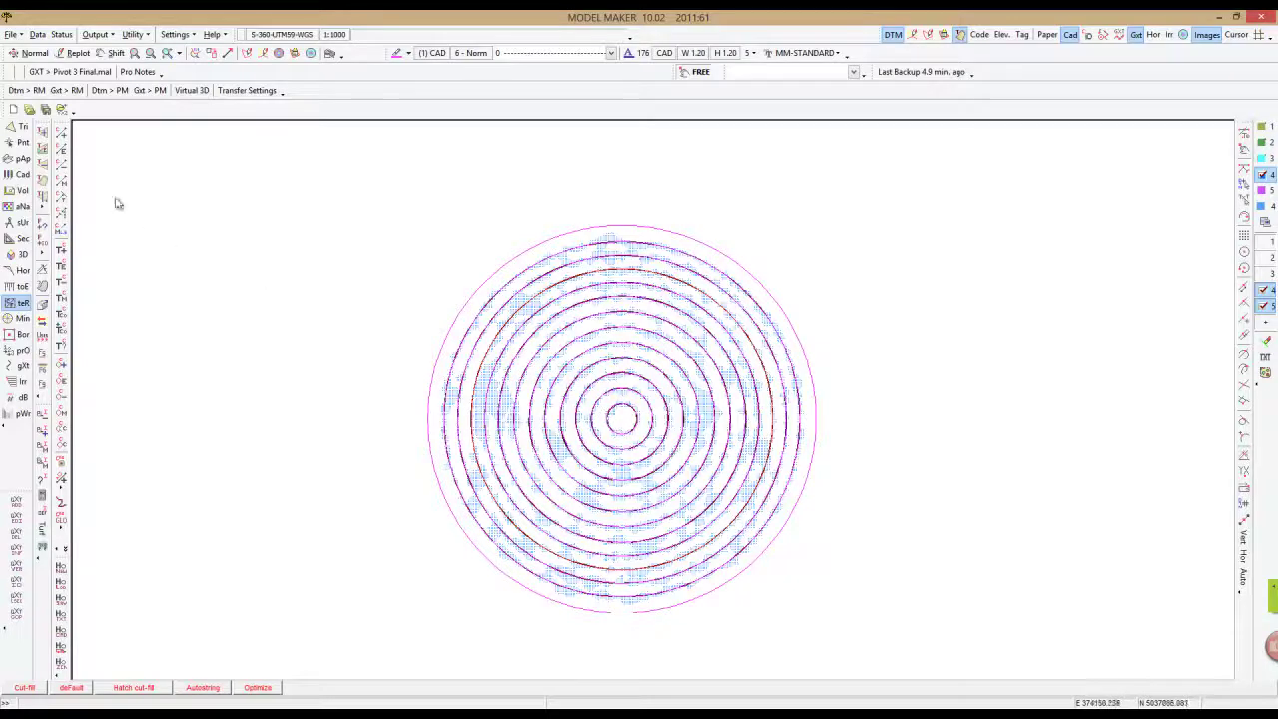
left_click(22, 128)
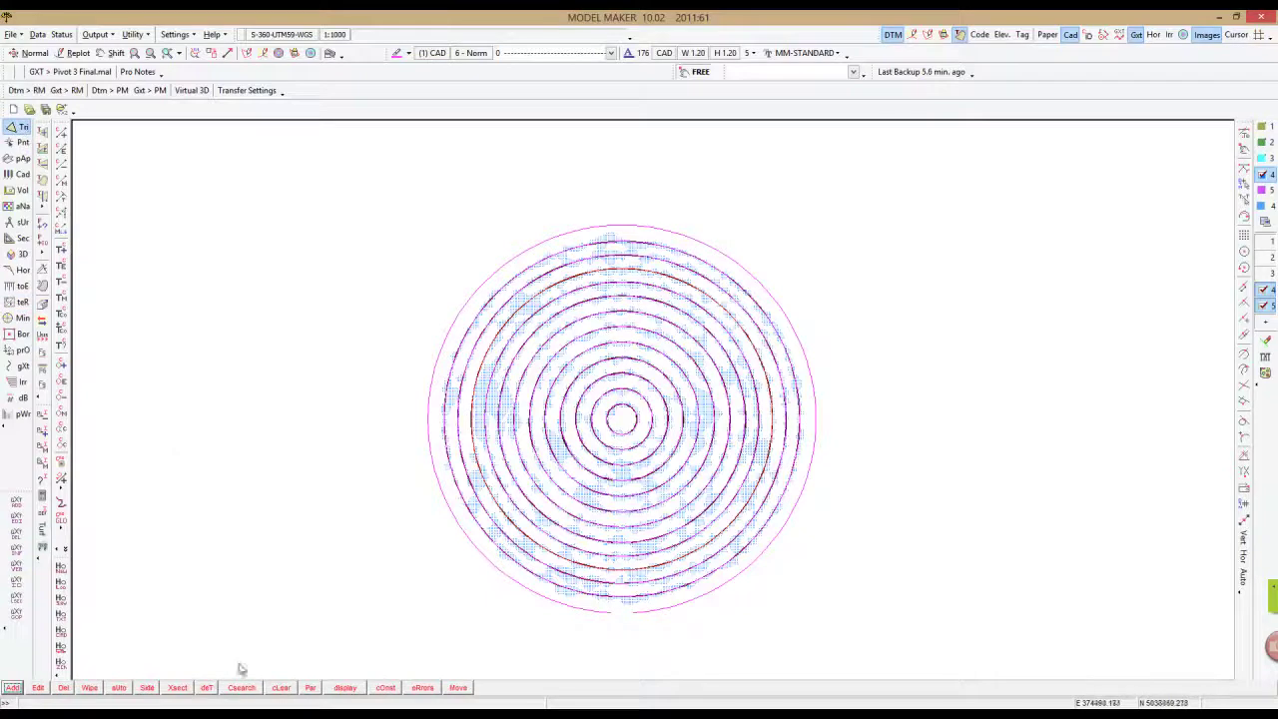
left_click(243, 687)
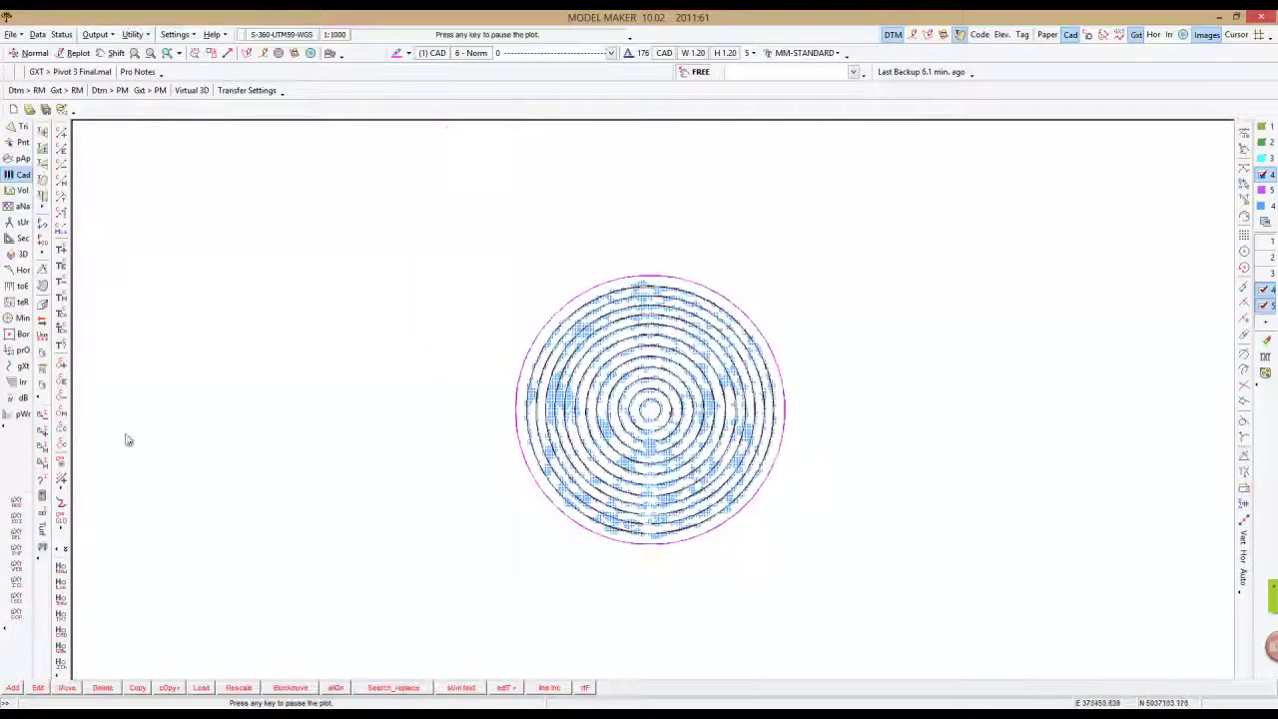
Step: Set pivot display defaults to Circles and Spokes and plot the irrigation pivot P3
left_click(42, 547)
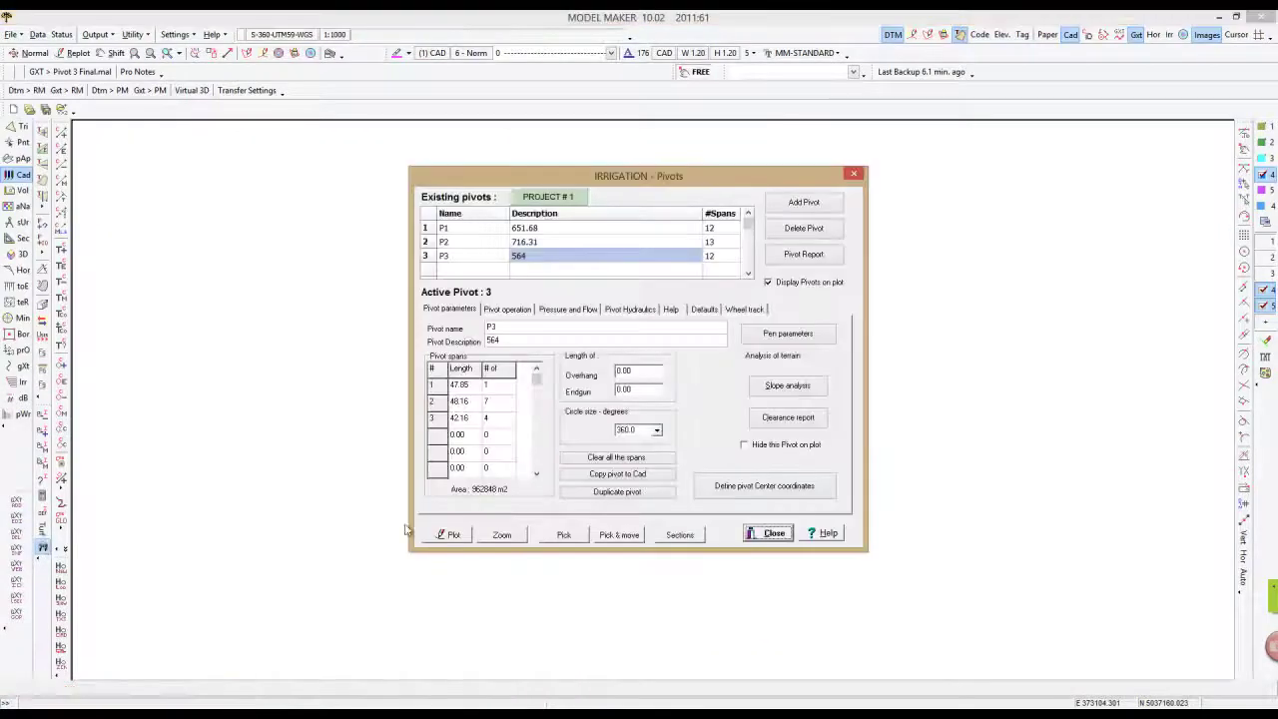
left_click(705, 311)
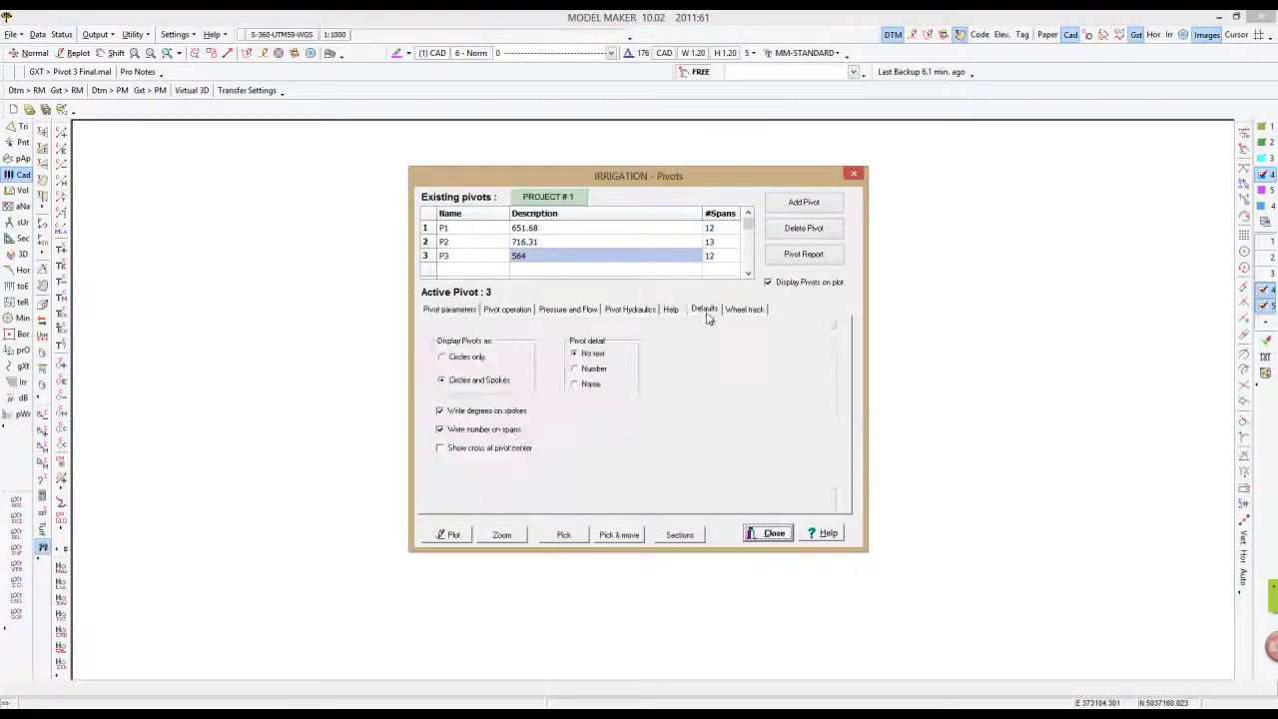
left_click(469, 386)
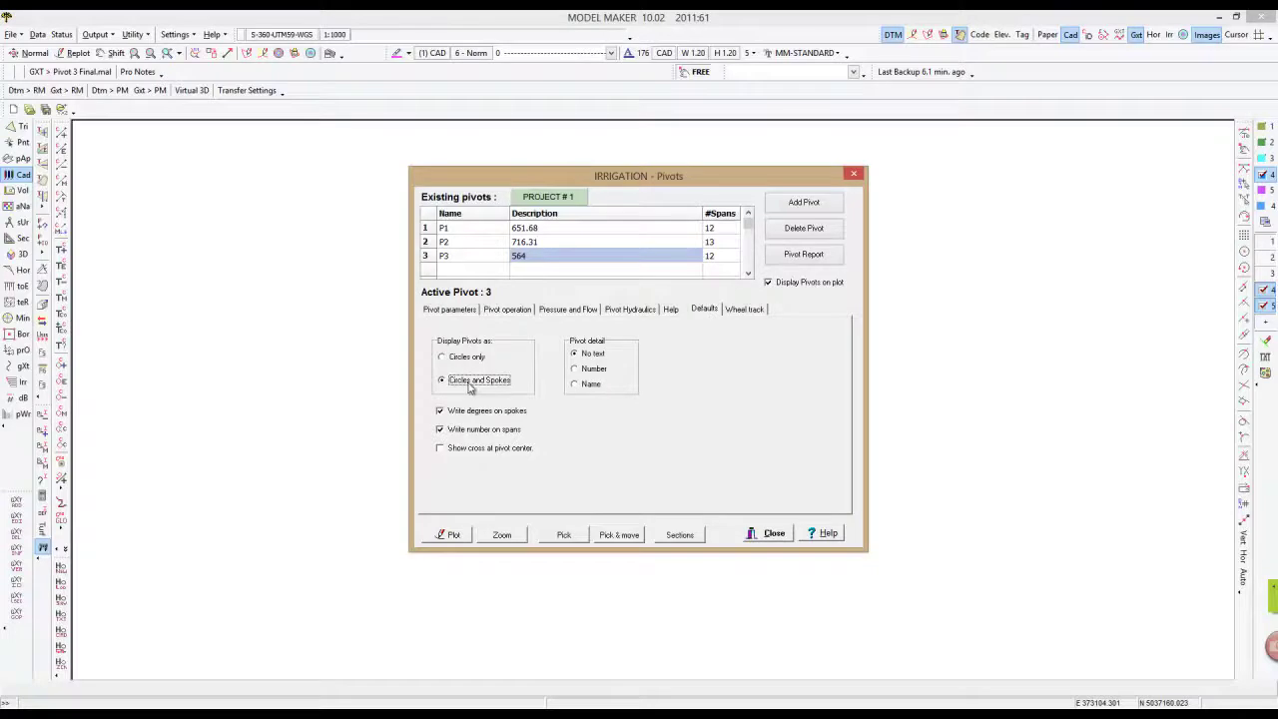
left_click(504, 535)
left_click(1173, 37)
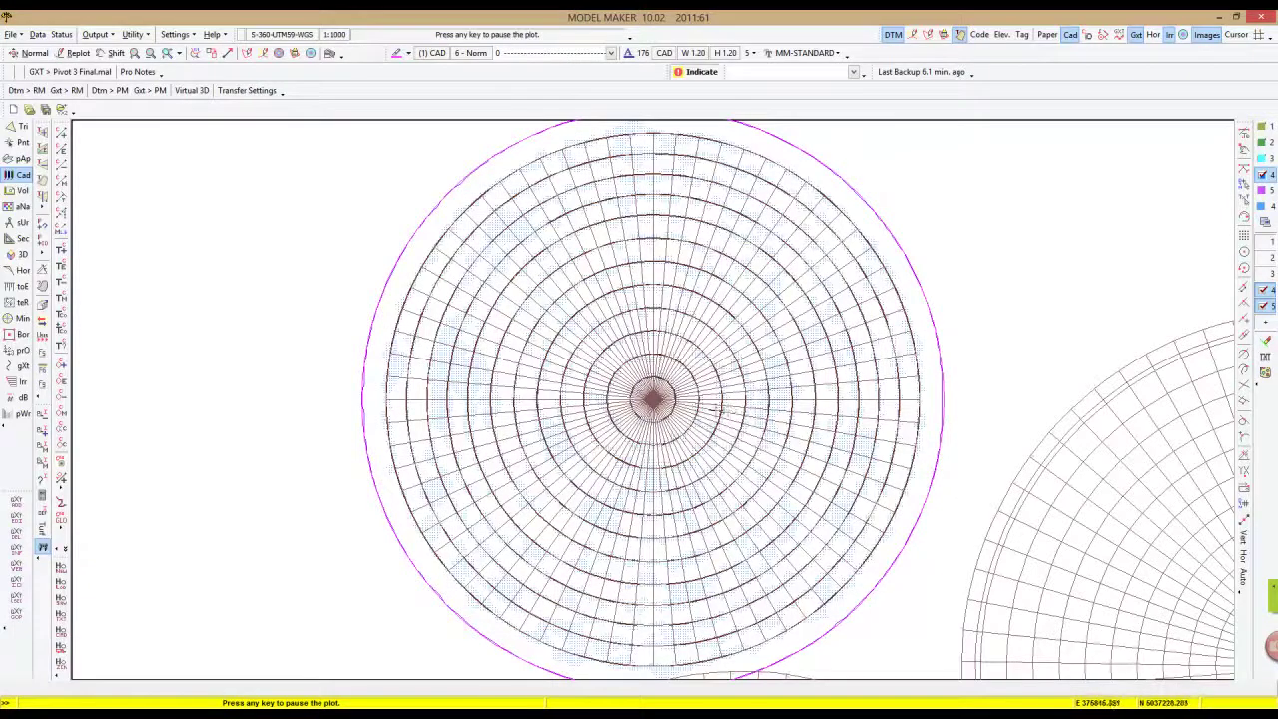
key("Escape")
Step: Copy pivot P3 into the CAD drawing as regular circles and close the manager
left_click(450, 310)
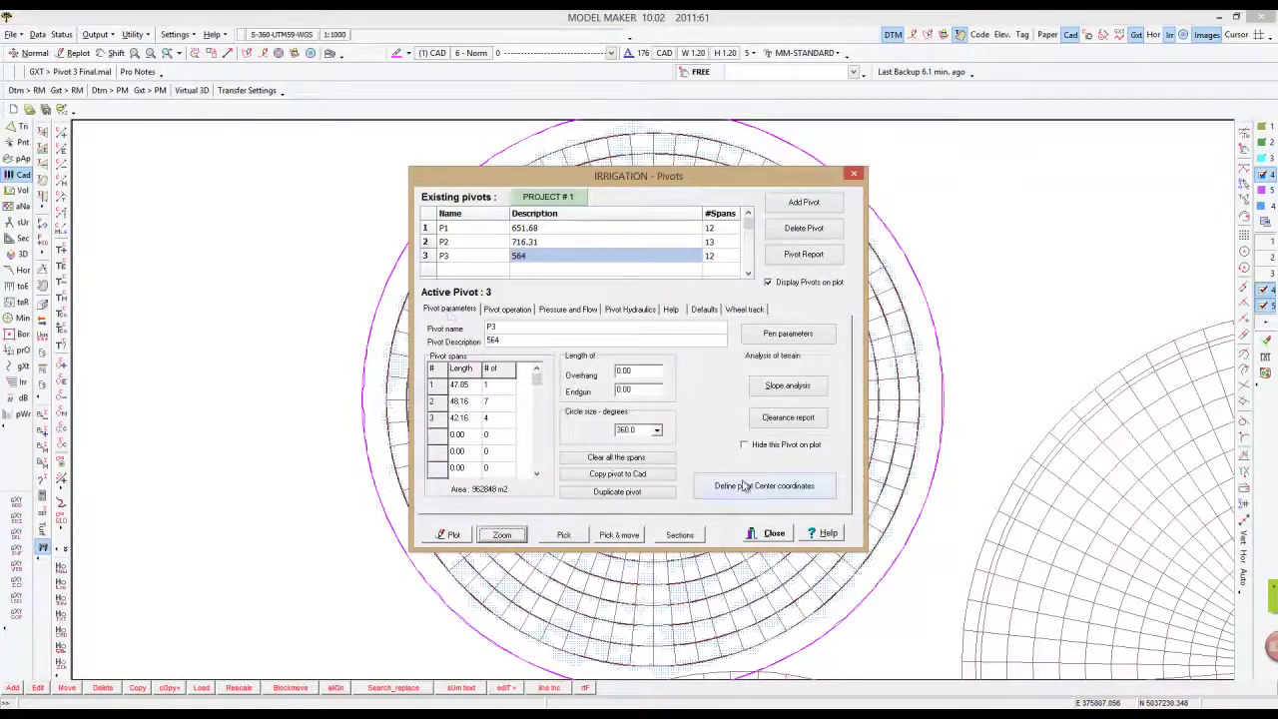
left_click(619, 475)
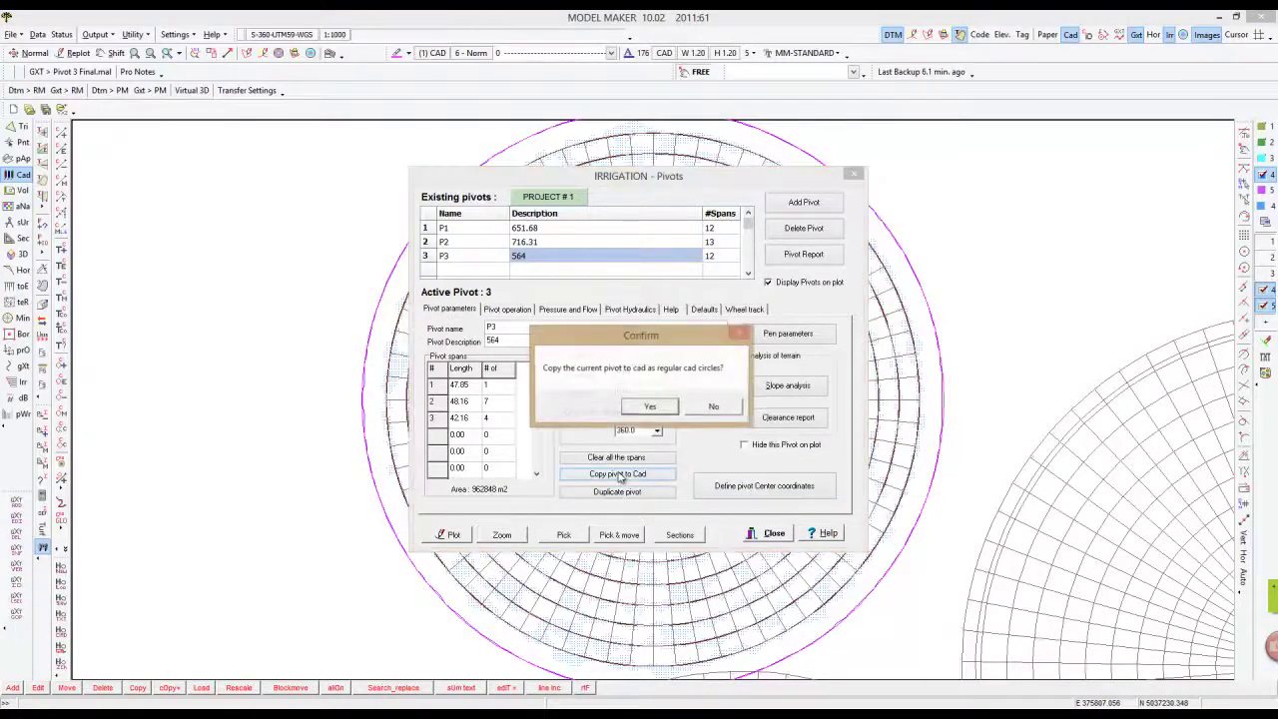
left_click(650, 409)
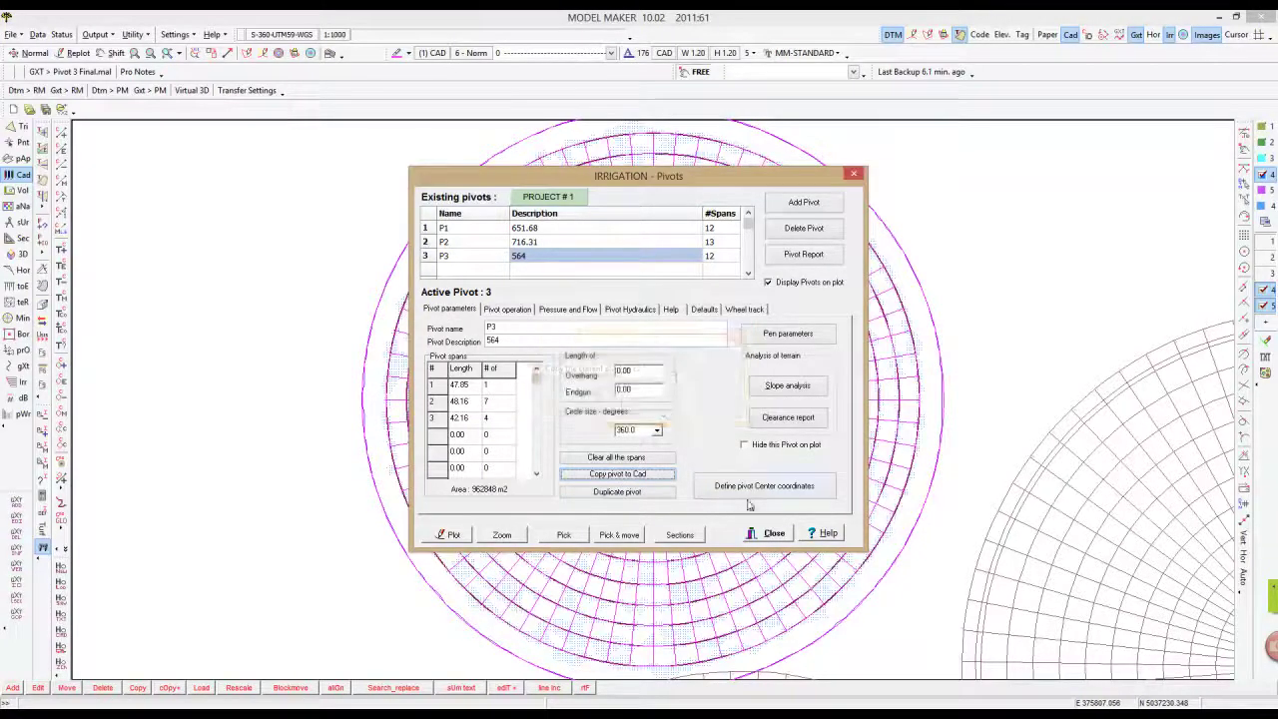
left_click(771, 534)
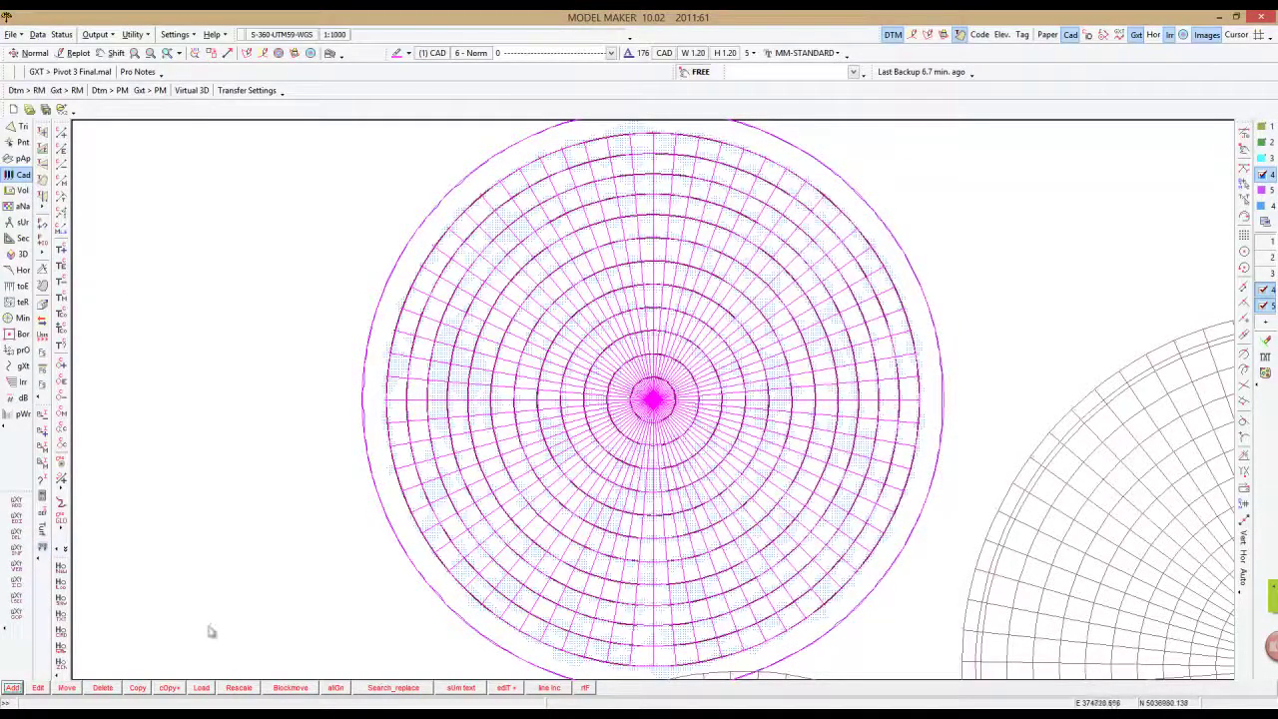
Step: Rescale all CAD text by a factor of 10 and hide the irrigation overlay
left_click(240, 686)
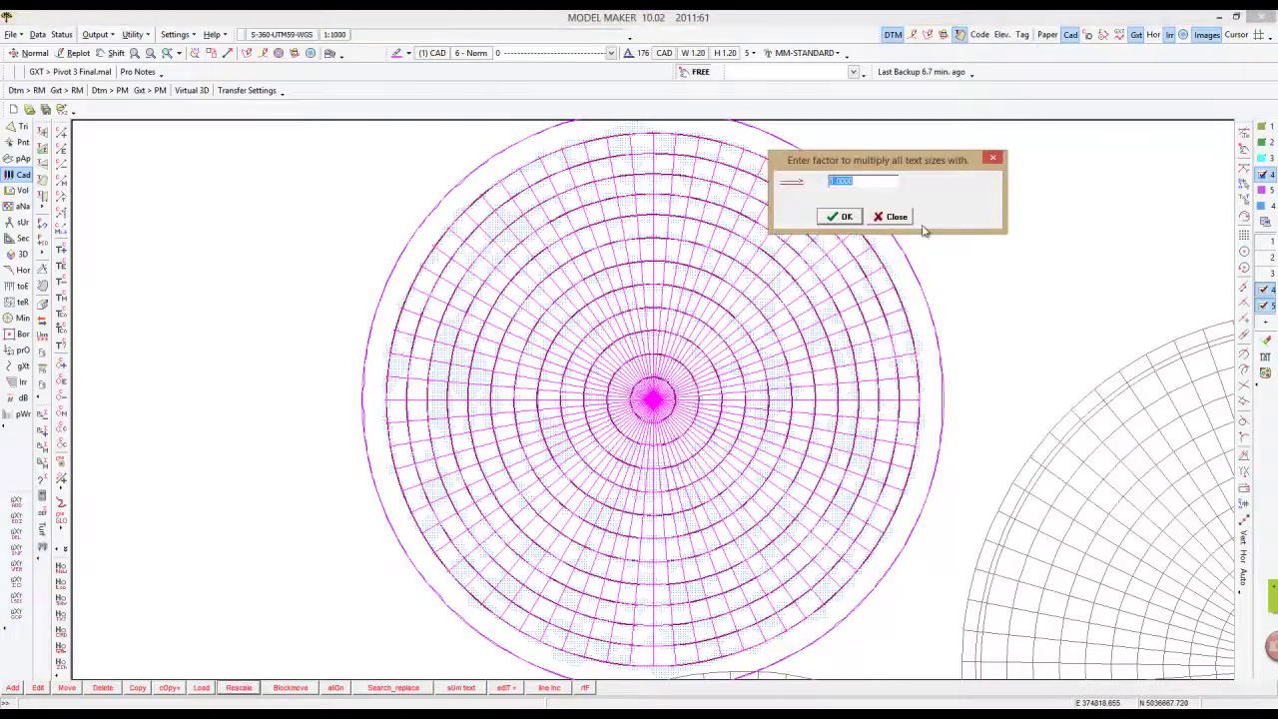
type("10")
left_click(846, 216)
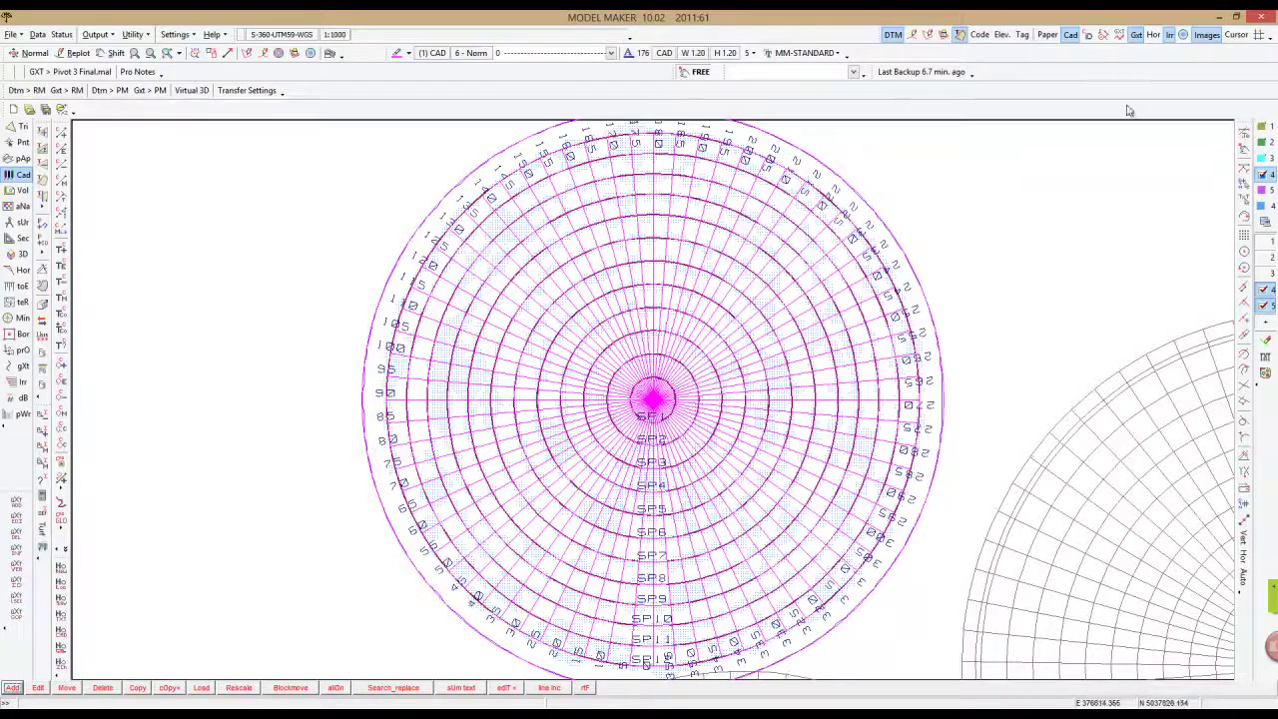
left_click(1169, 36)
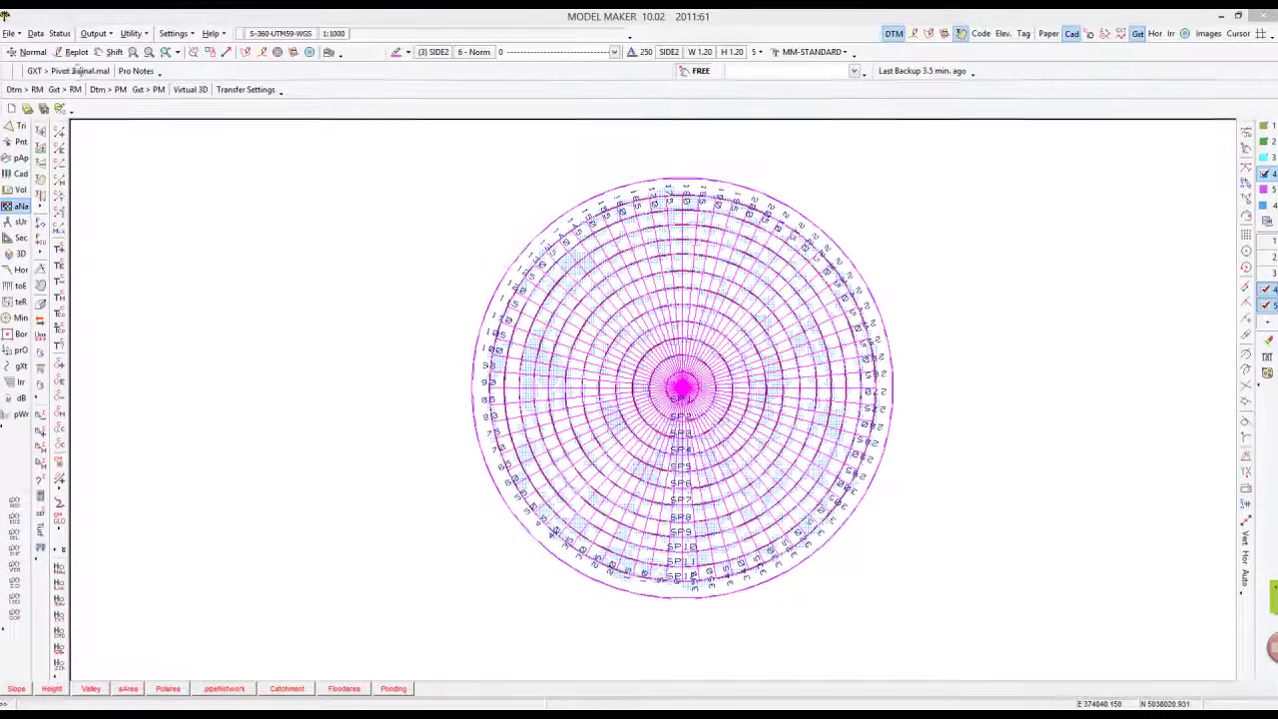
Step: Magnify a small area inside the pivot
left_click(132, 51)
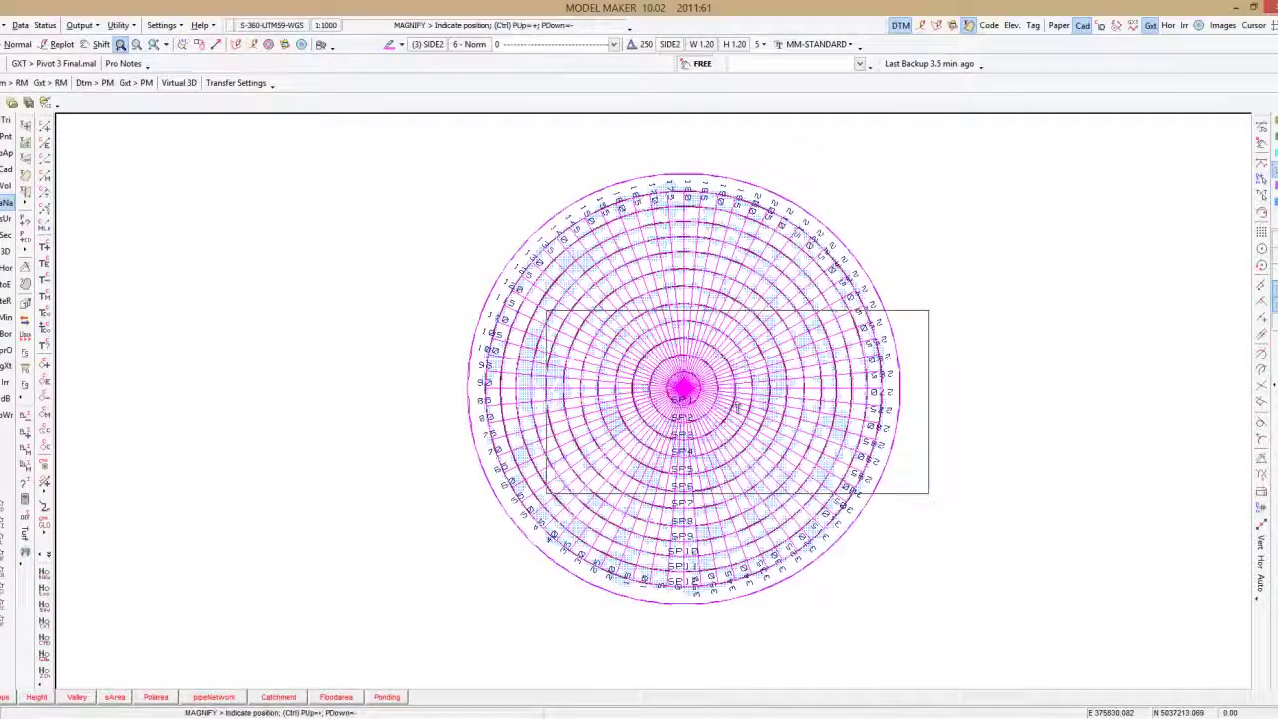
key("Page_Down")
key("Page_Down")
key("Page_Down")
key("Page_Down")
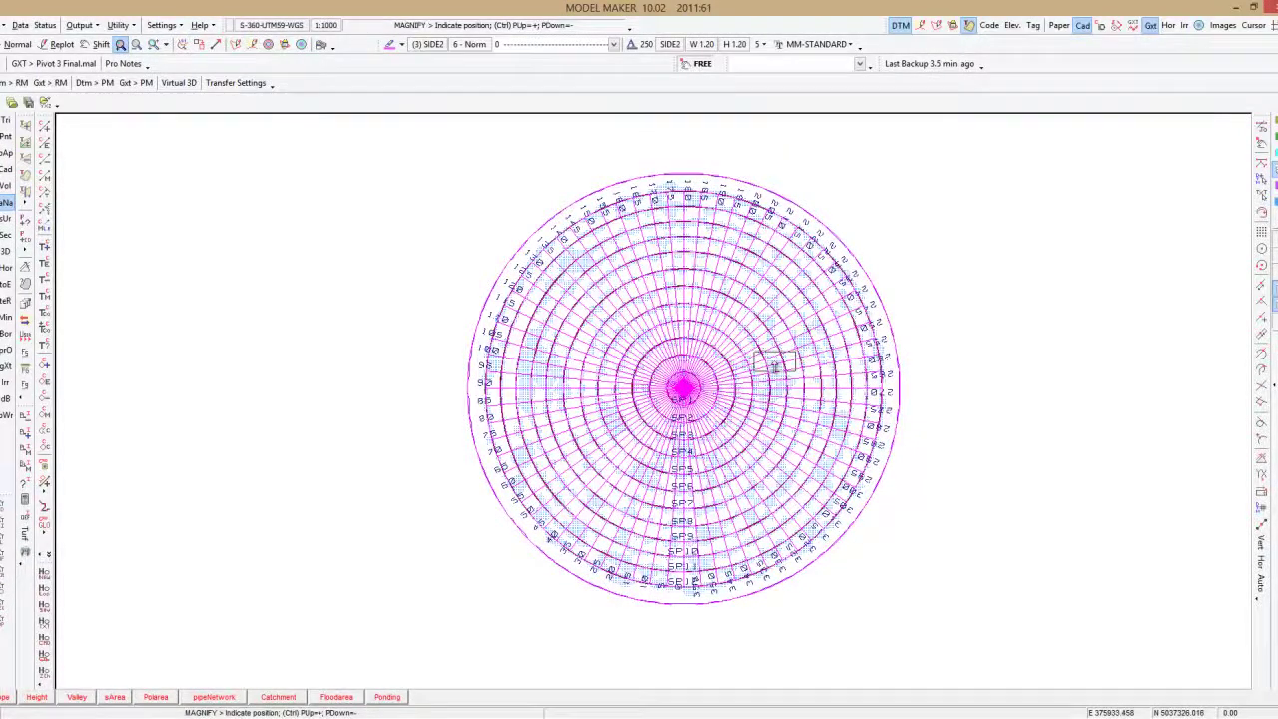
key("Page_Down")
left_click(777, 364)
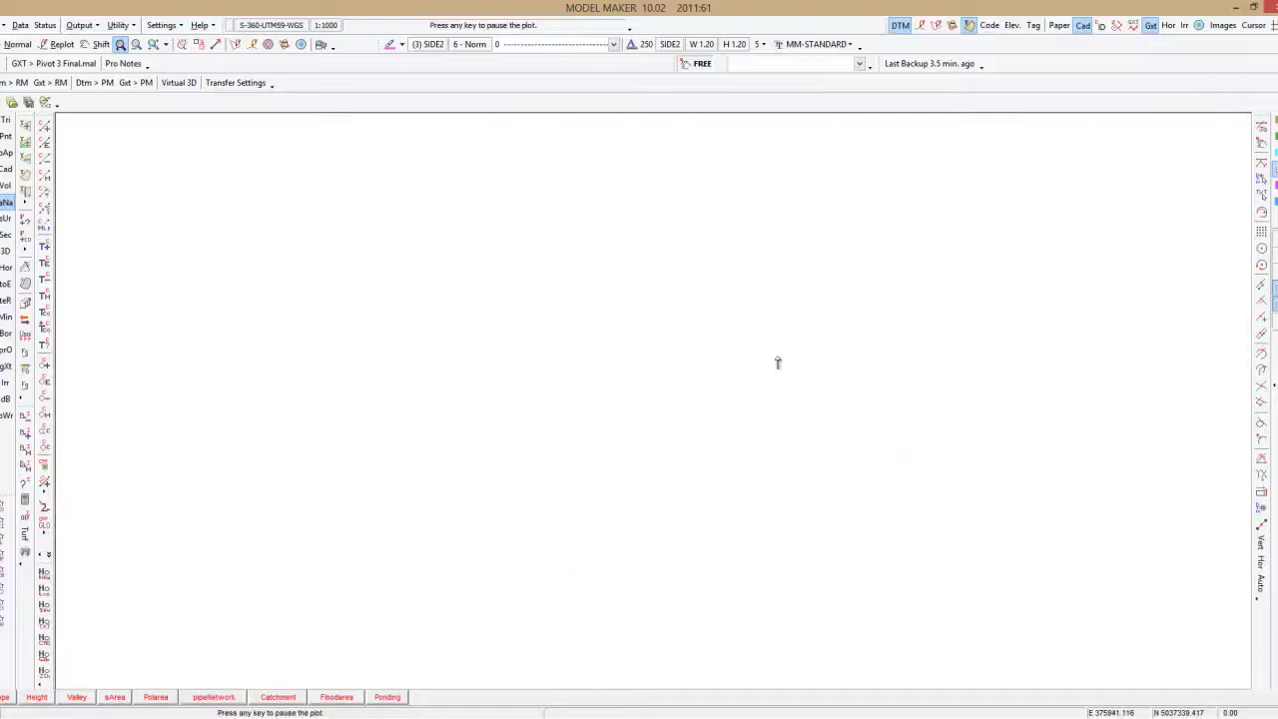
Step: Show elevation and code labels on the survey points and zoom in closer
left_click(1012, 25)
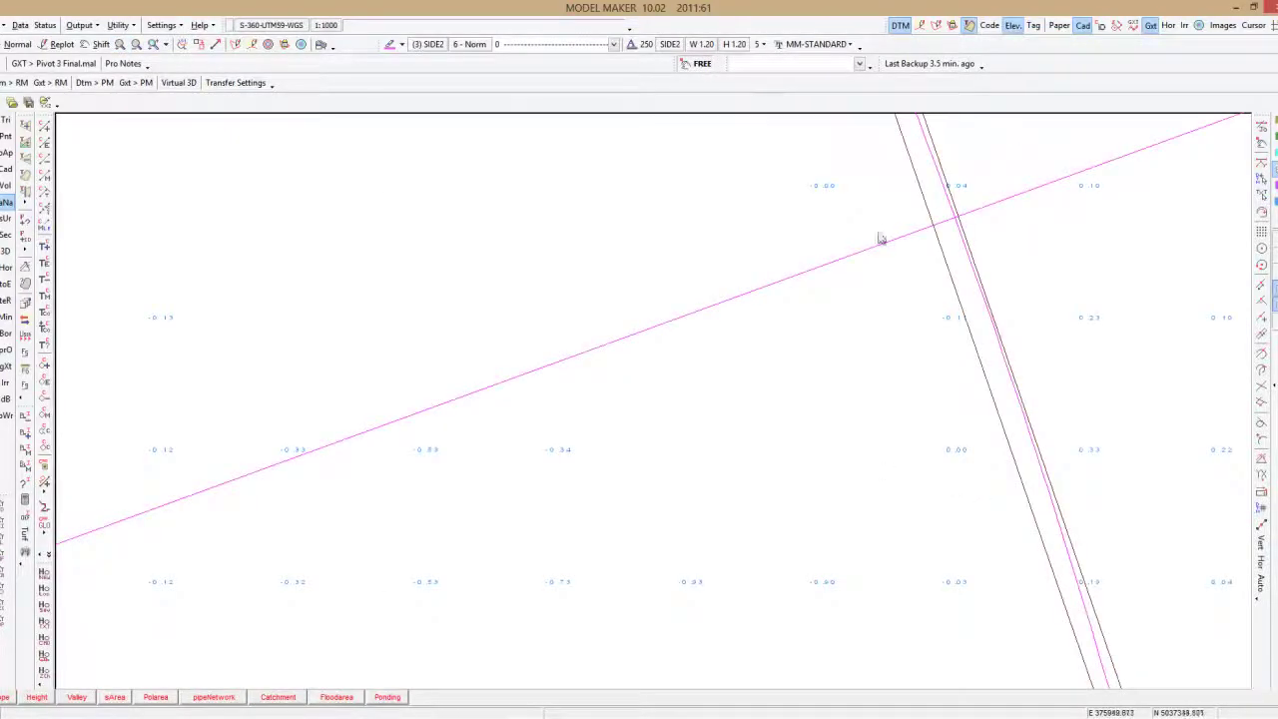
left_click(988, 25)
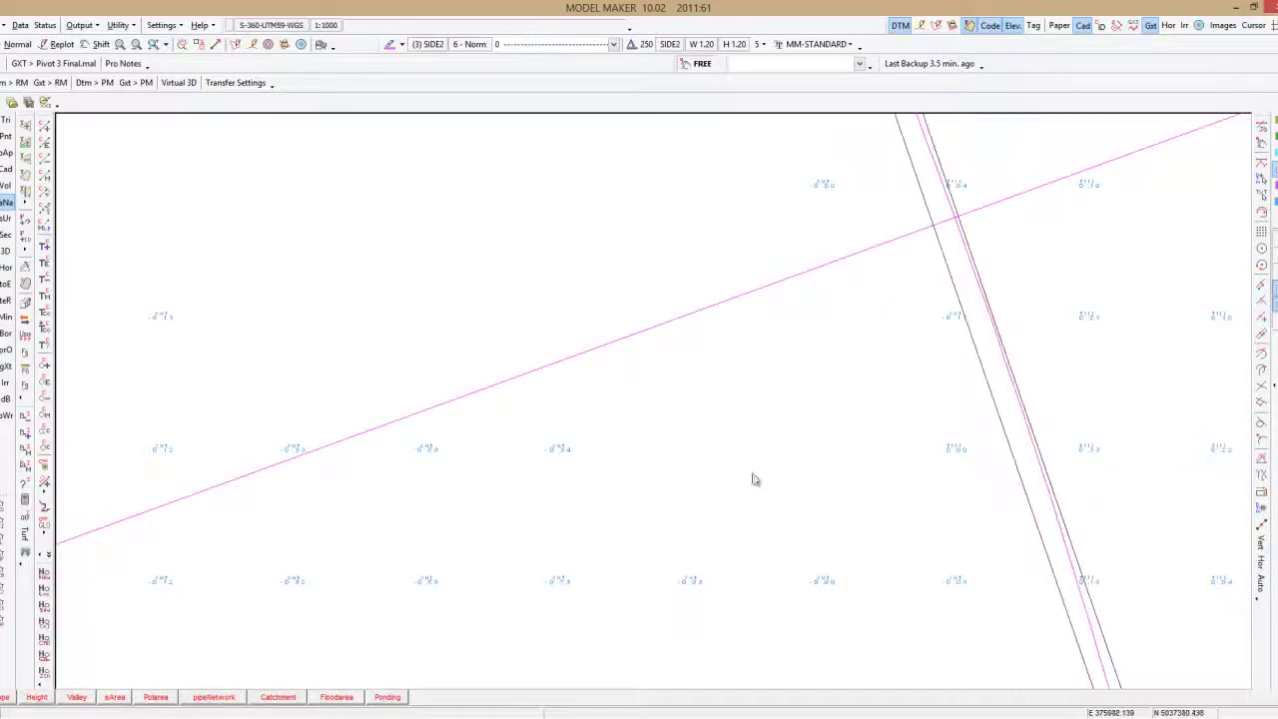
scroll(524, 465, "up", 1)
scroll(579, 463, "up", 2)
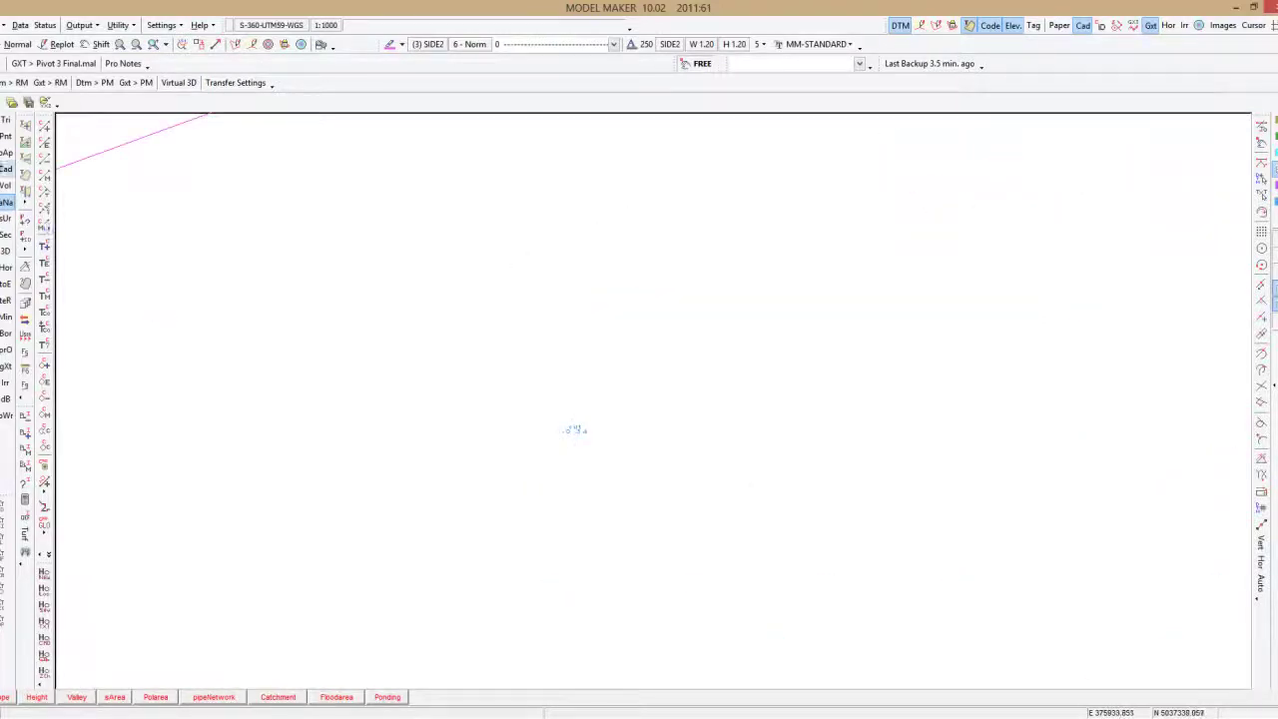
Step: Inspect one point's coordinates and elevation in DTM Point Information, then close it
left_click(7, 136)
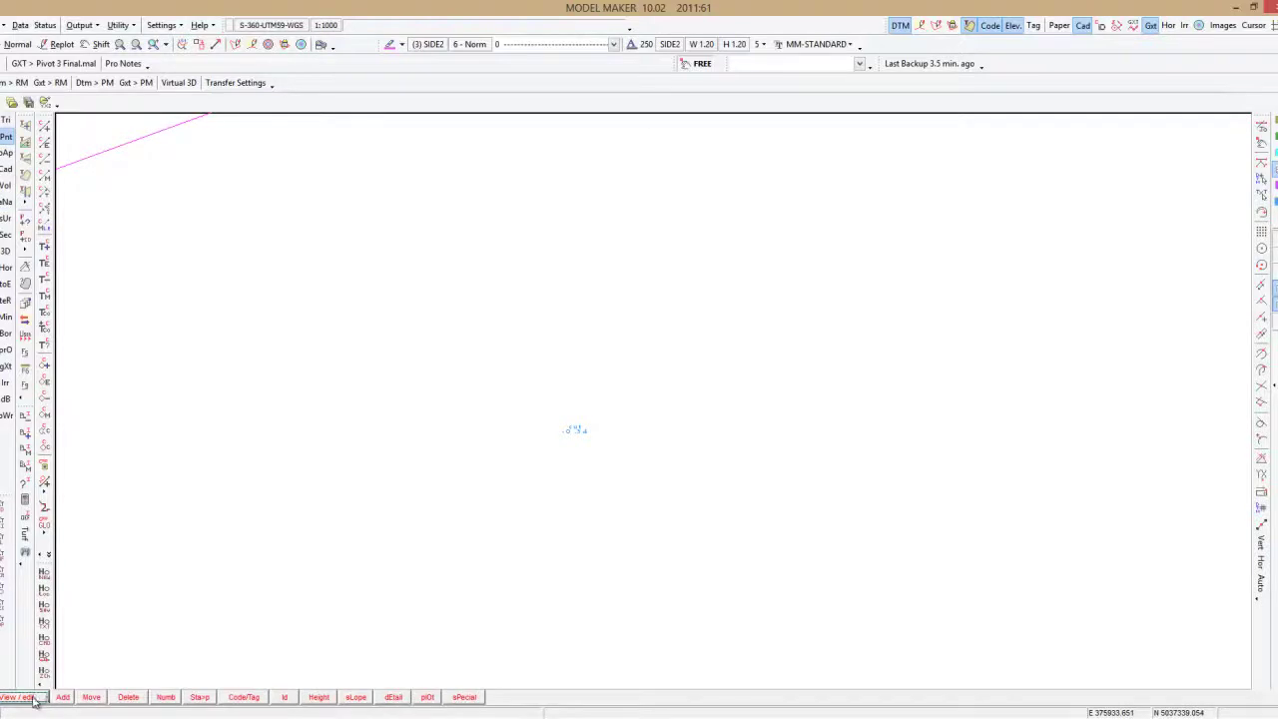
left_click(20, 697)
left_click(577, 439)
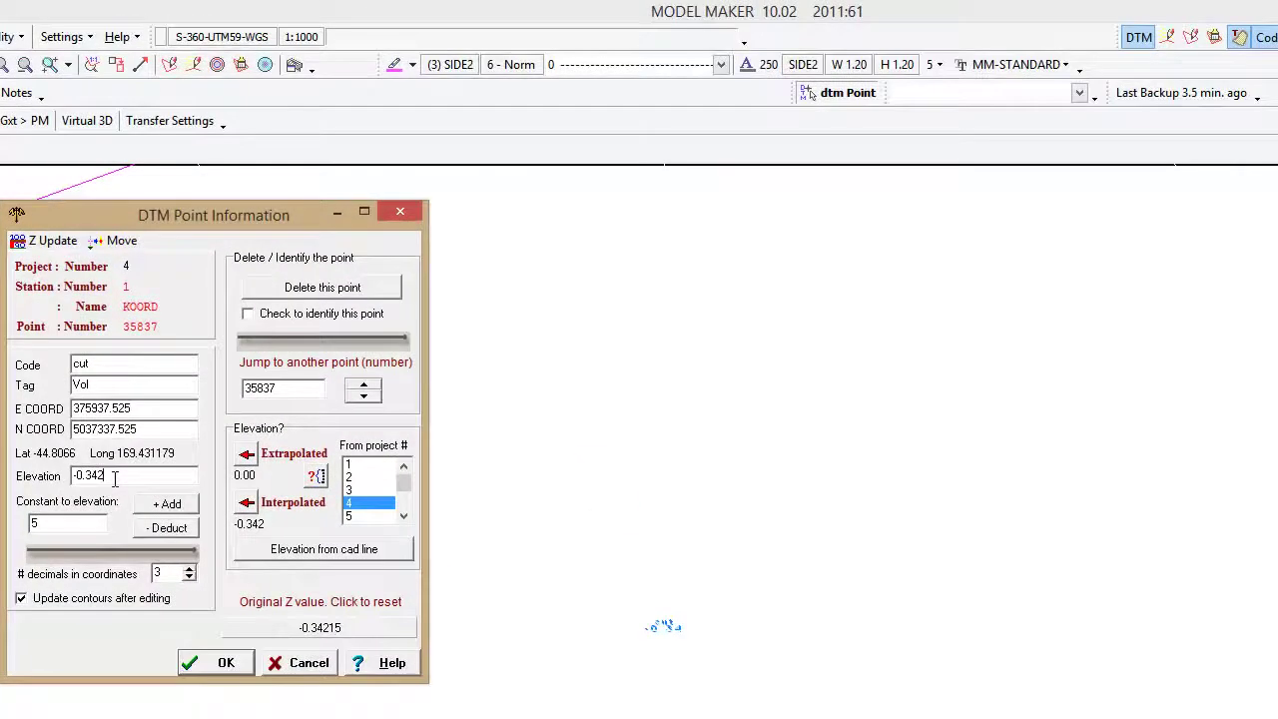
double_click(115, 479)
left_click(190, 661)
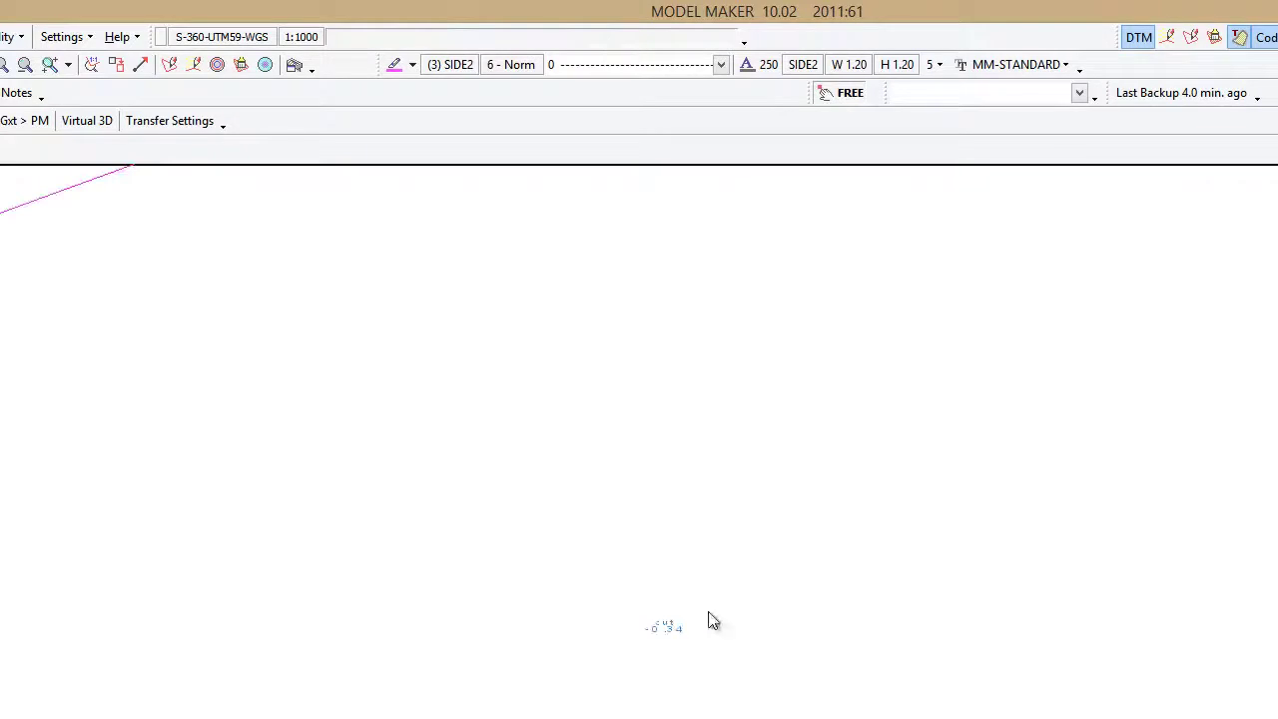
Step: Check the on-screen text size in the Plot parameters
left_click(295, 65)
left_click(650, 496)
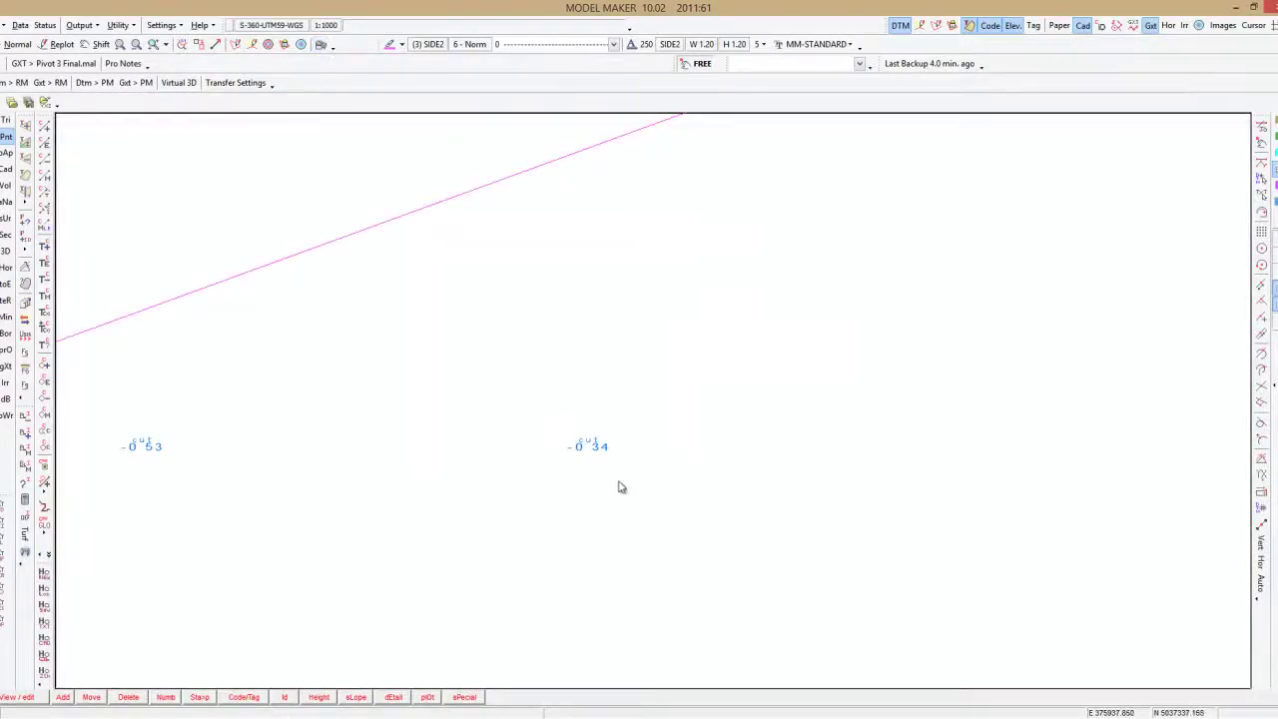
scroll(619, 487, "down", 2)
scroll(619, 488, "up", 2)
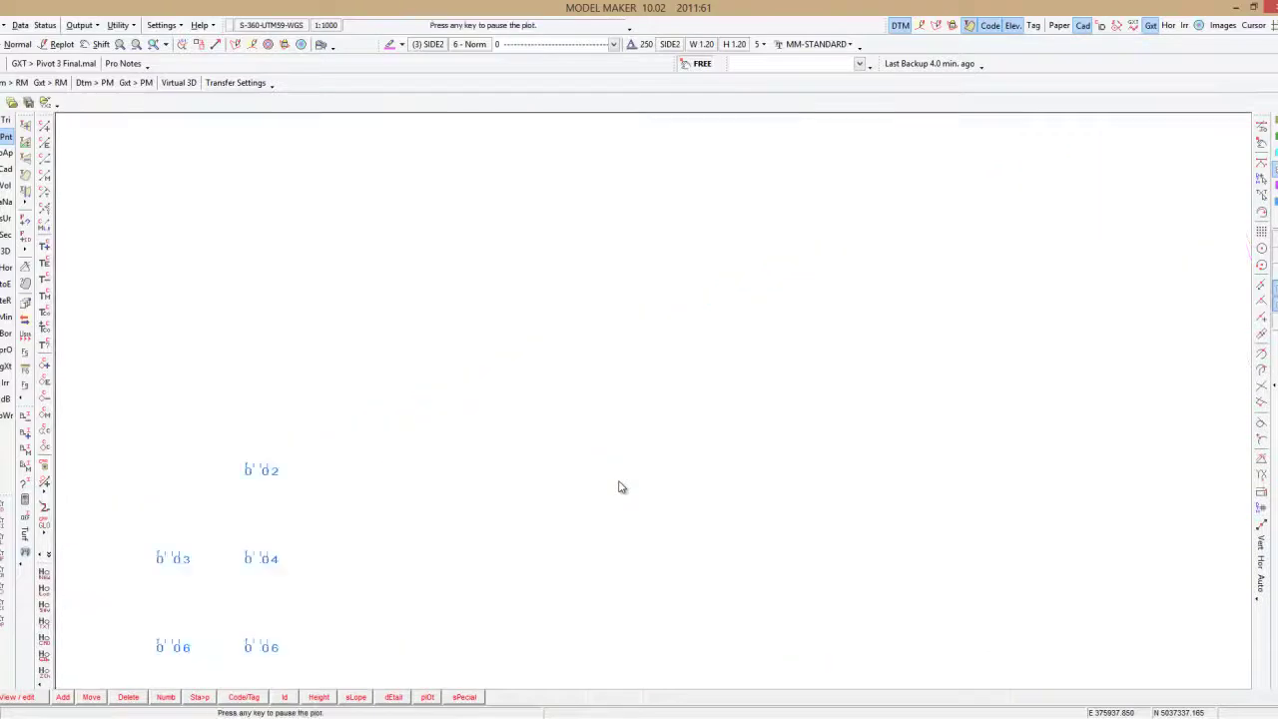
Step: Switch the point code and elevation labels off and zoom out to the whole pivot
left_click(1011, 25)
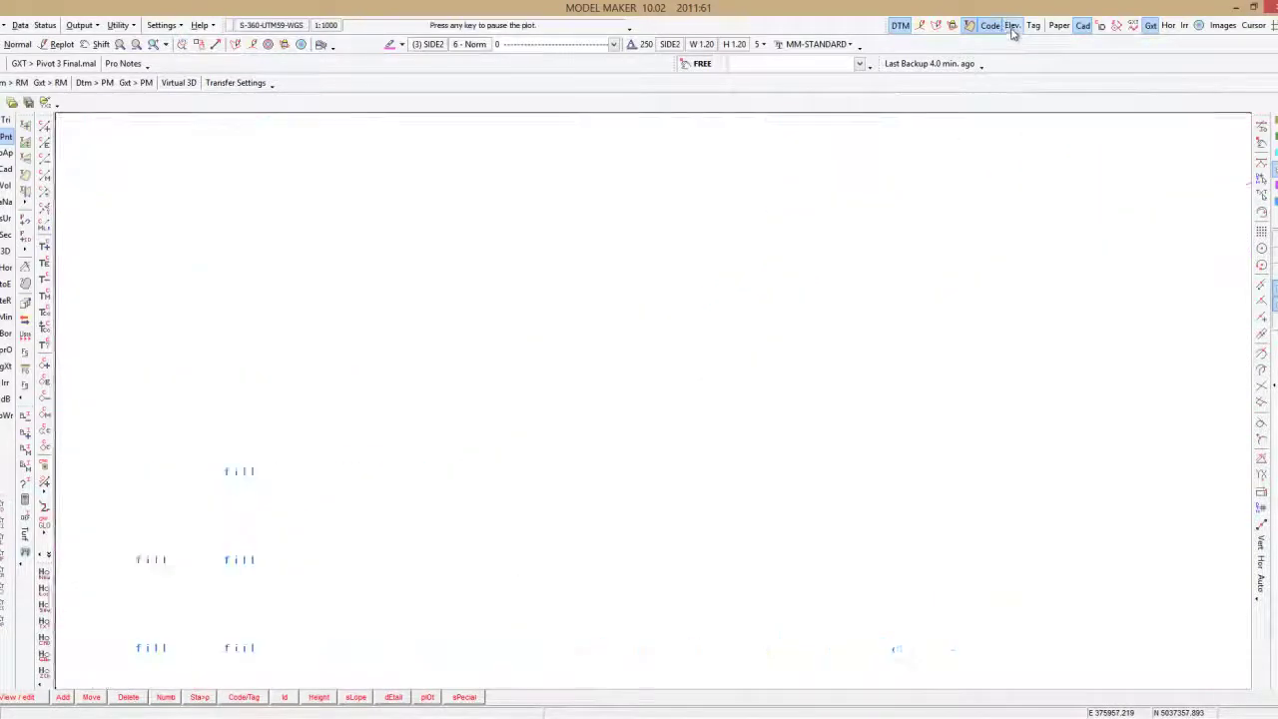
left_click(1011, 27)
scroll(779, 408, "down", 2)
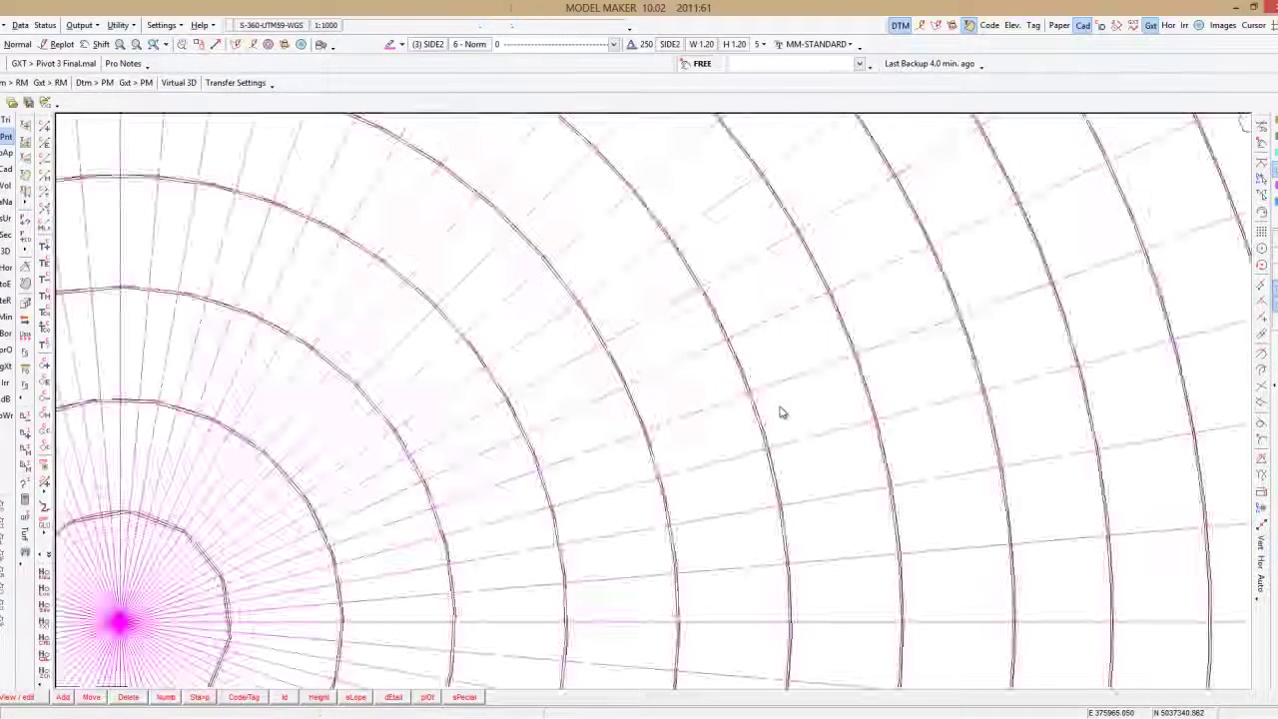
scroll(781, 412, "down", 3)
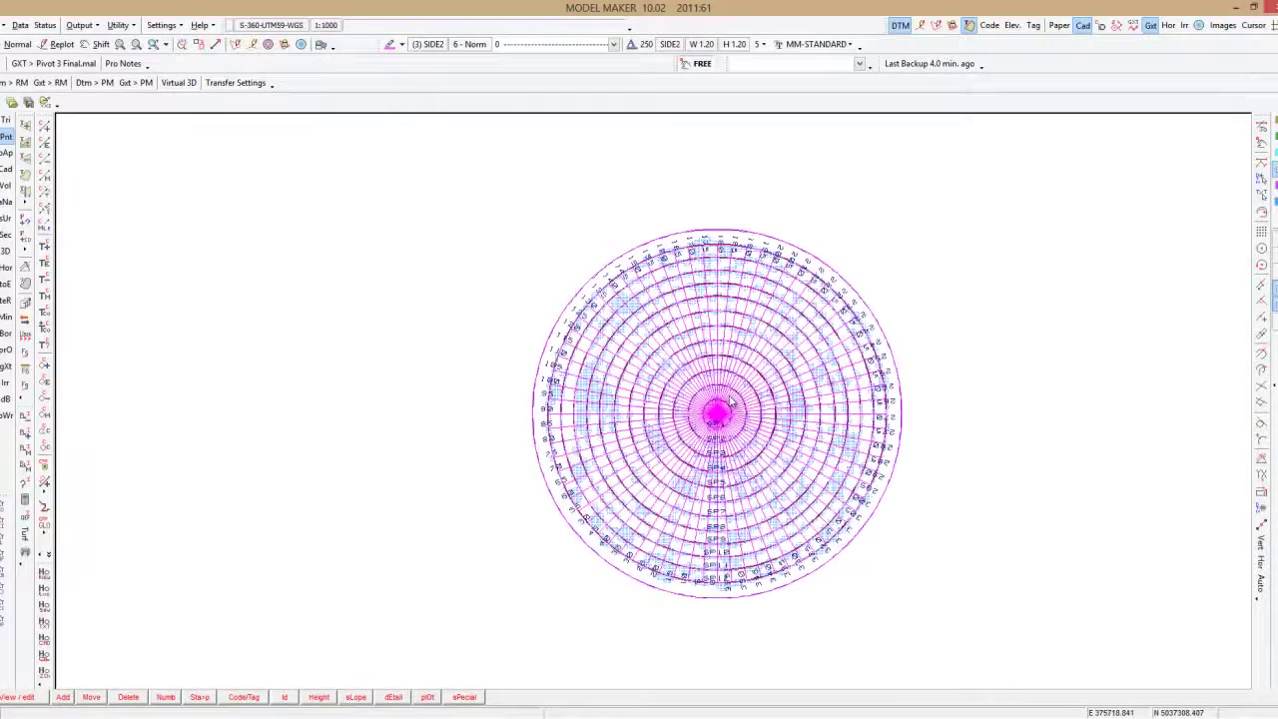
Step: Invert the set of identified points, confirming with Yes
left_click(5, 139)
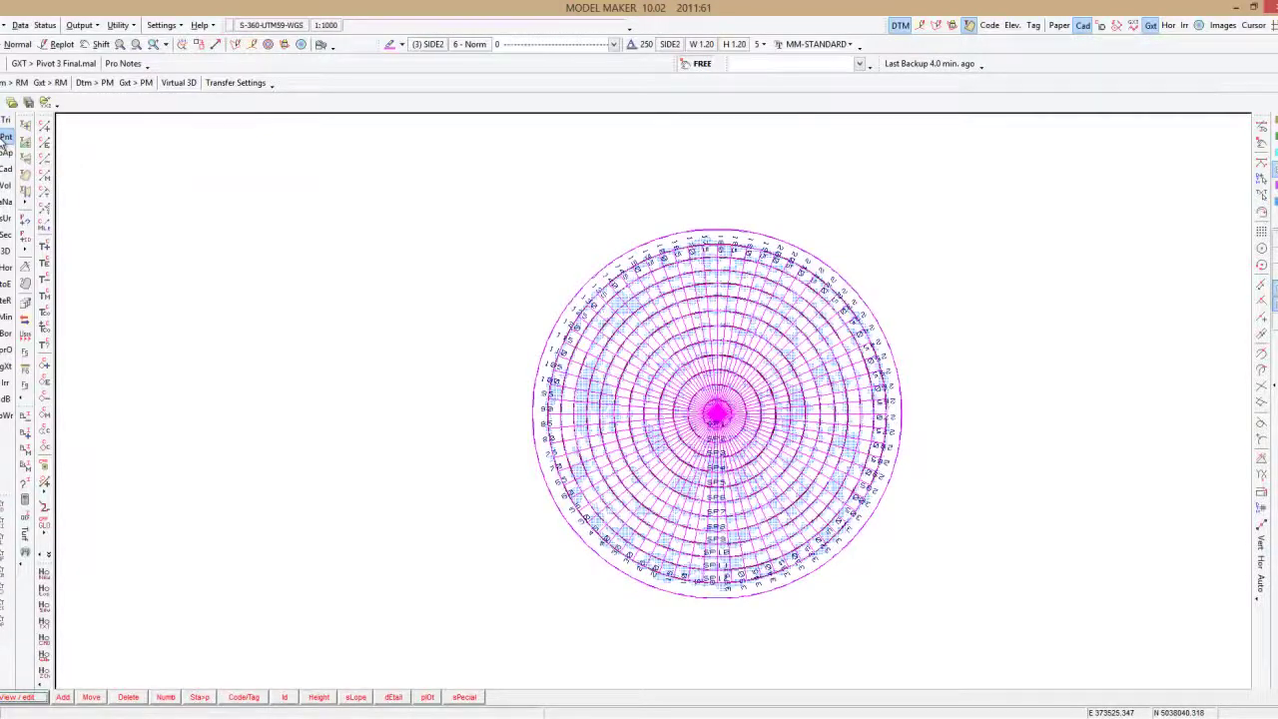
left_click(285, 699)
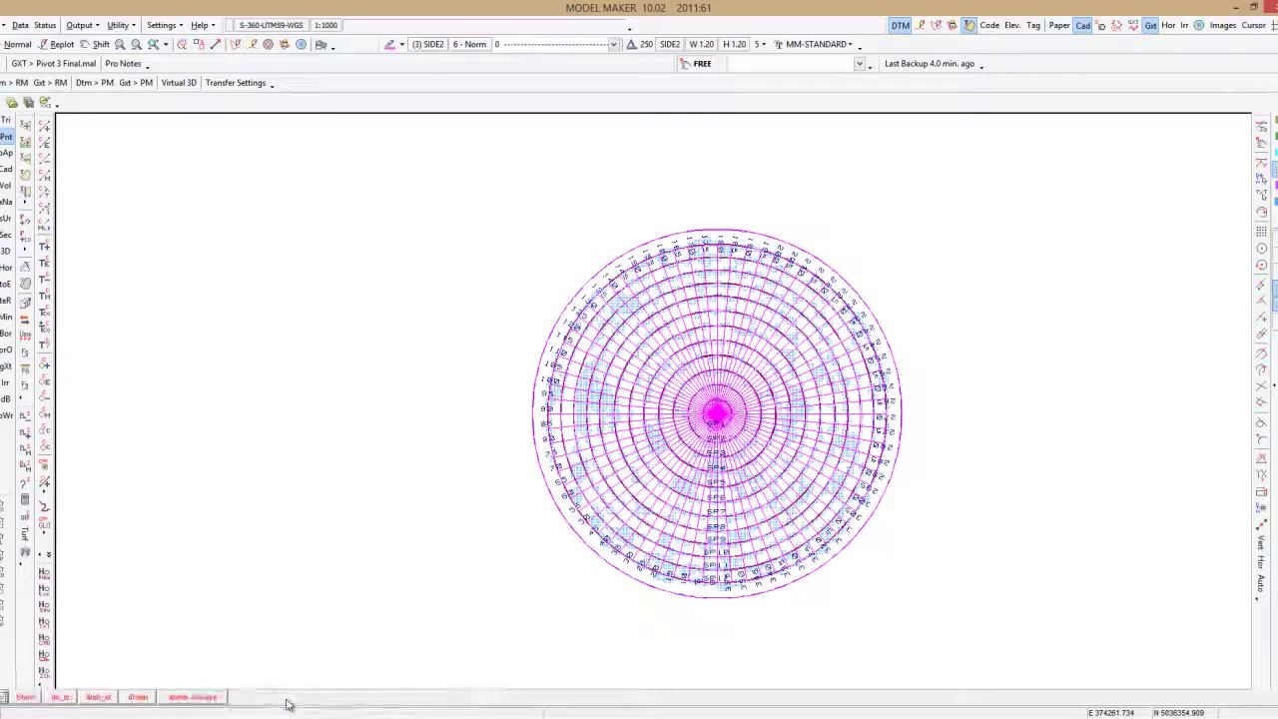
left_click(139, 698)
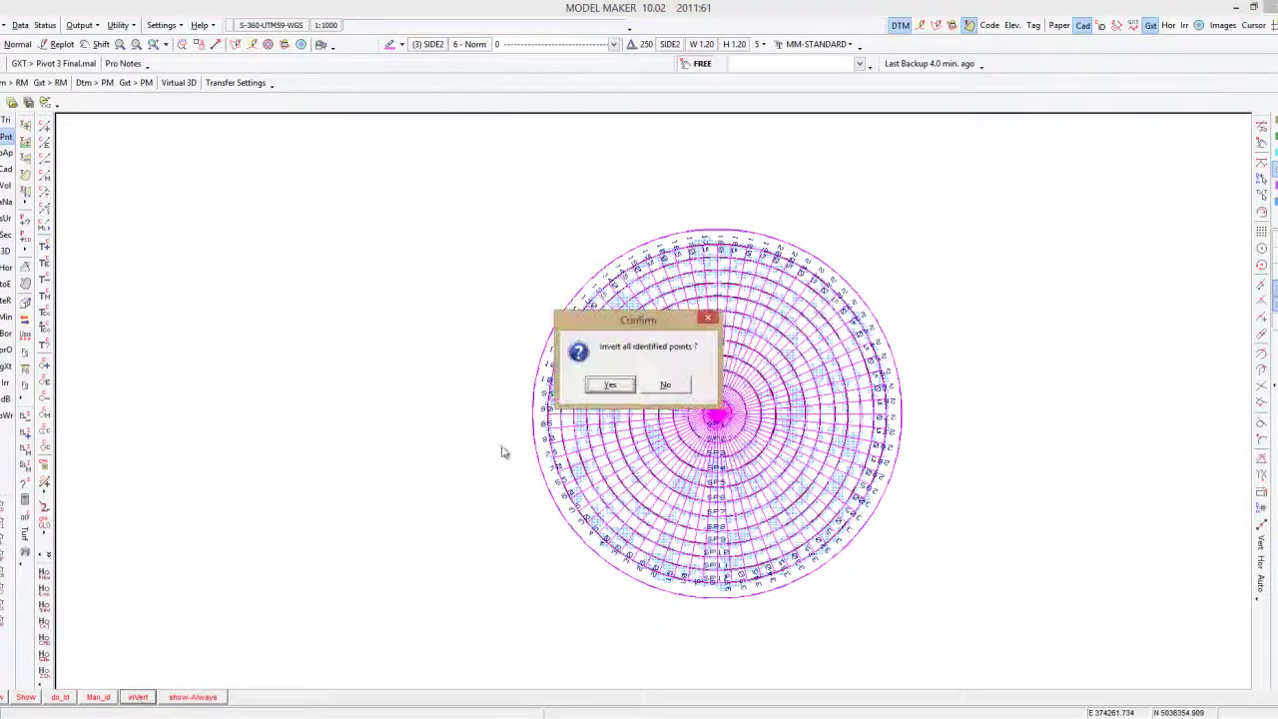
left_click(612, 385)
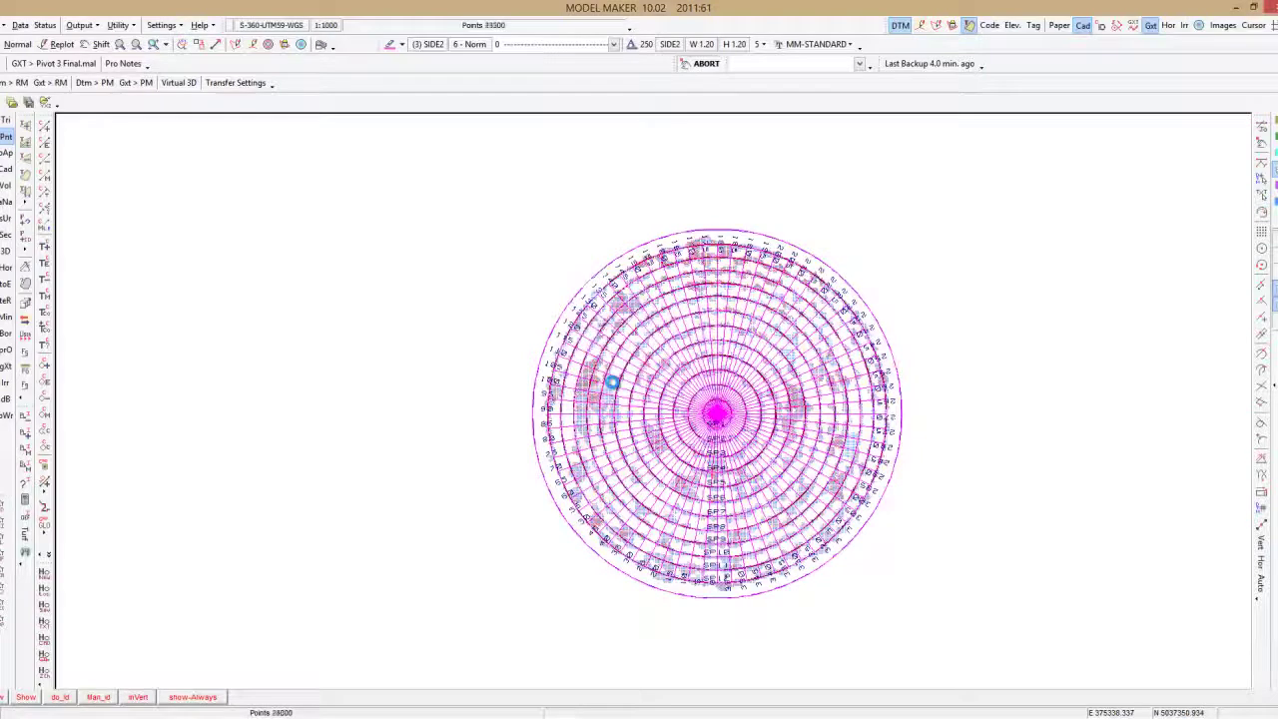
Step: Review the identified-points report (10119 cut, 7794 fill points), then close it and Manipulate
left_click(98, 697)
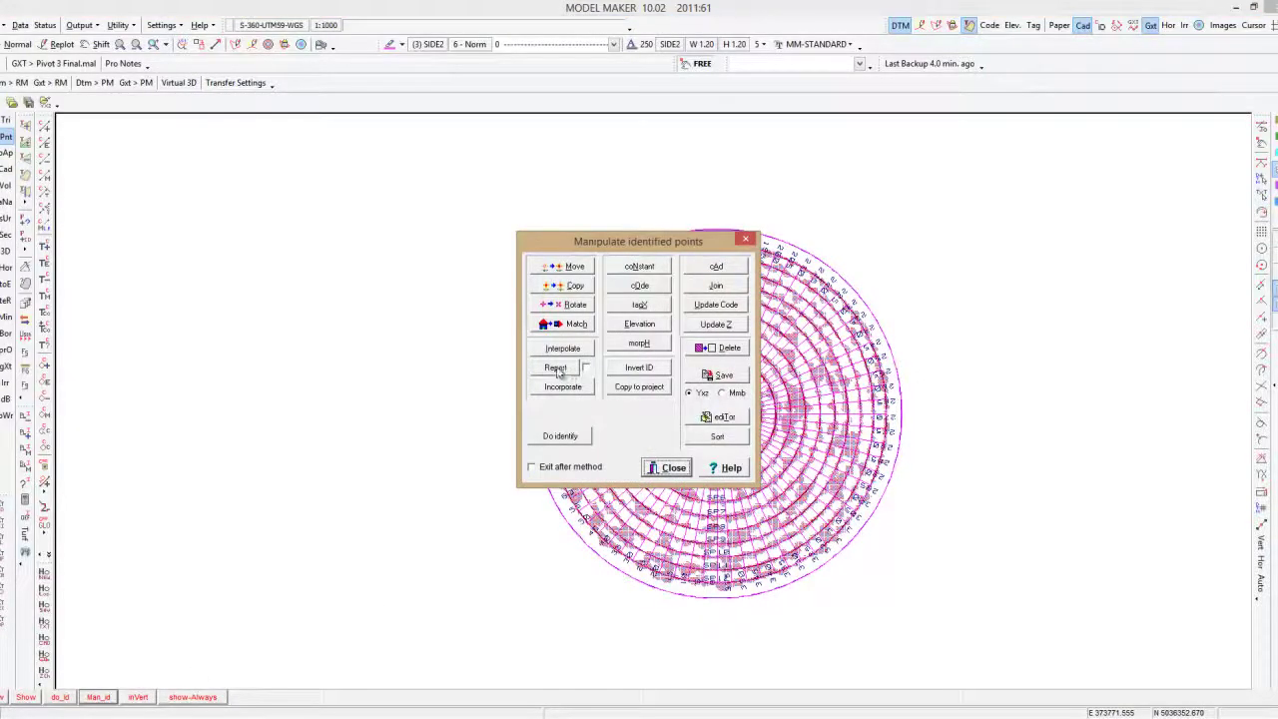
left_click(554, 368)
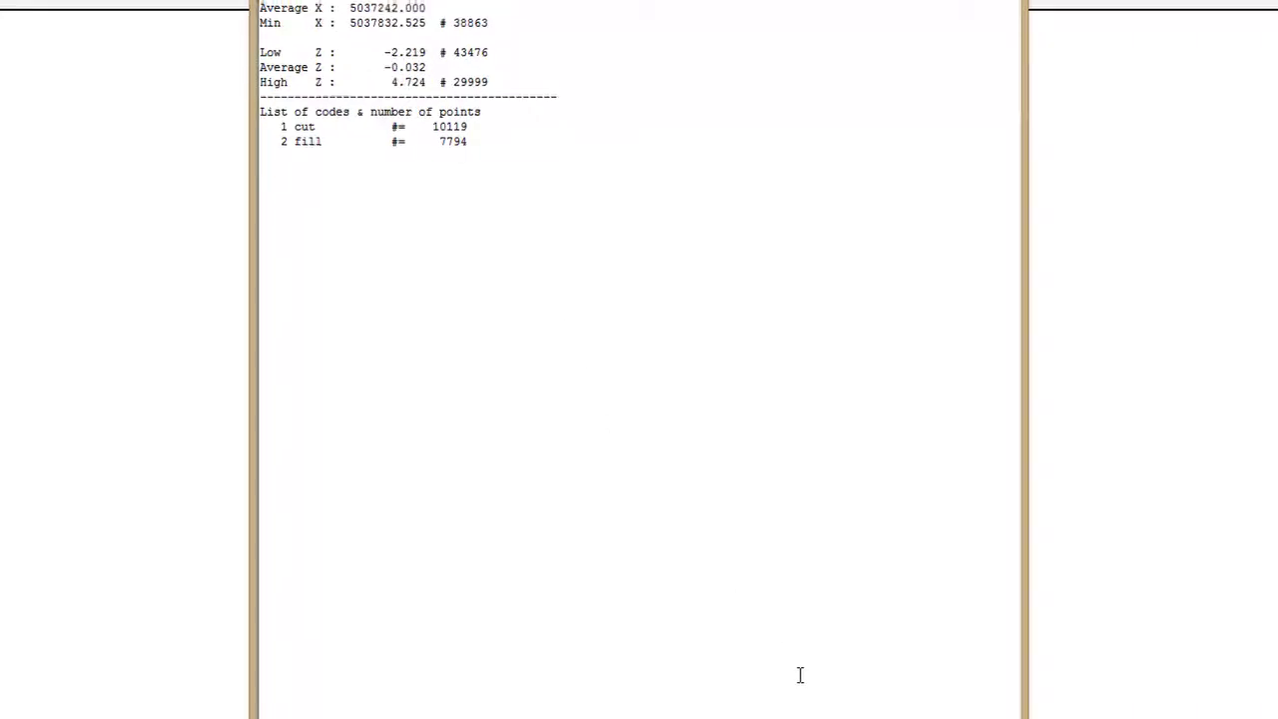
left_click(834, 696)
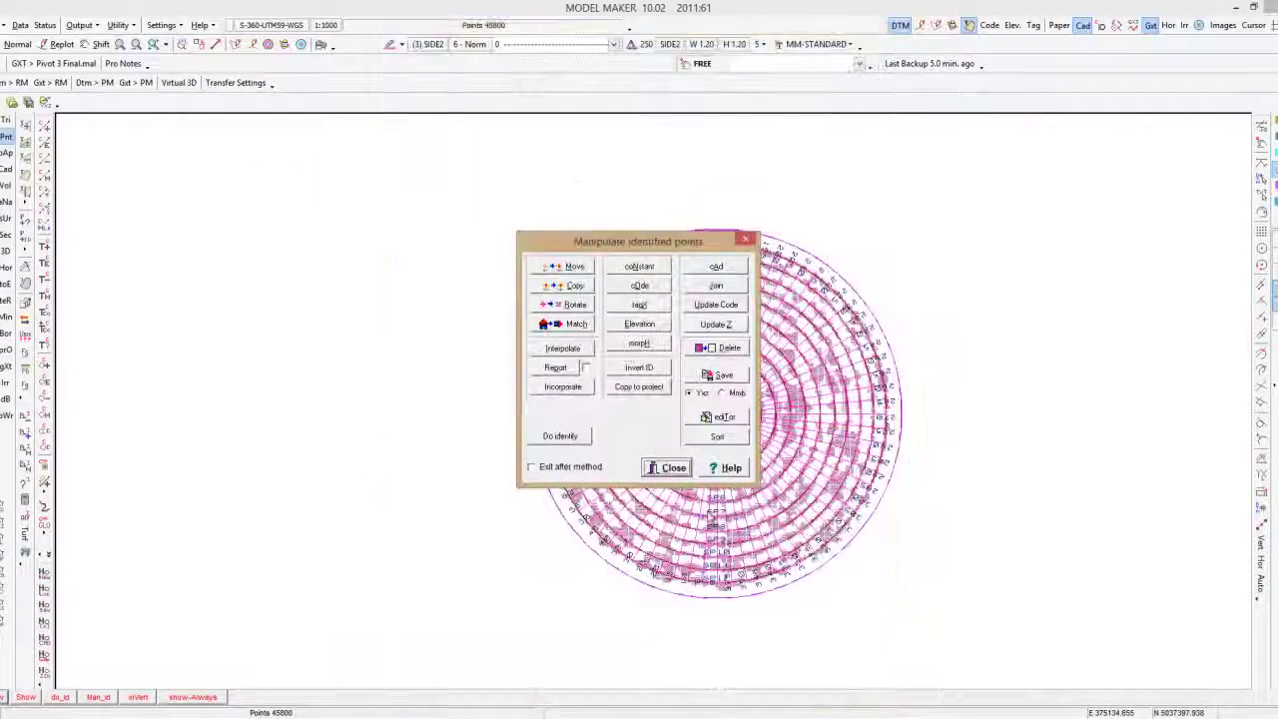
left_click(666, 467)
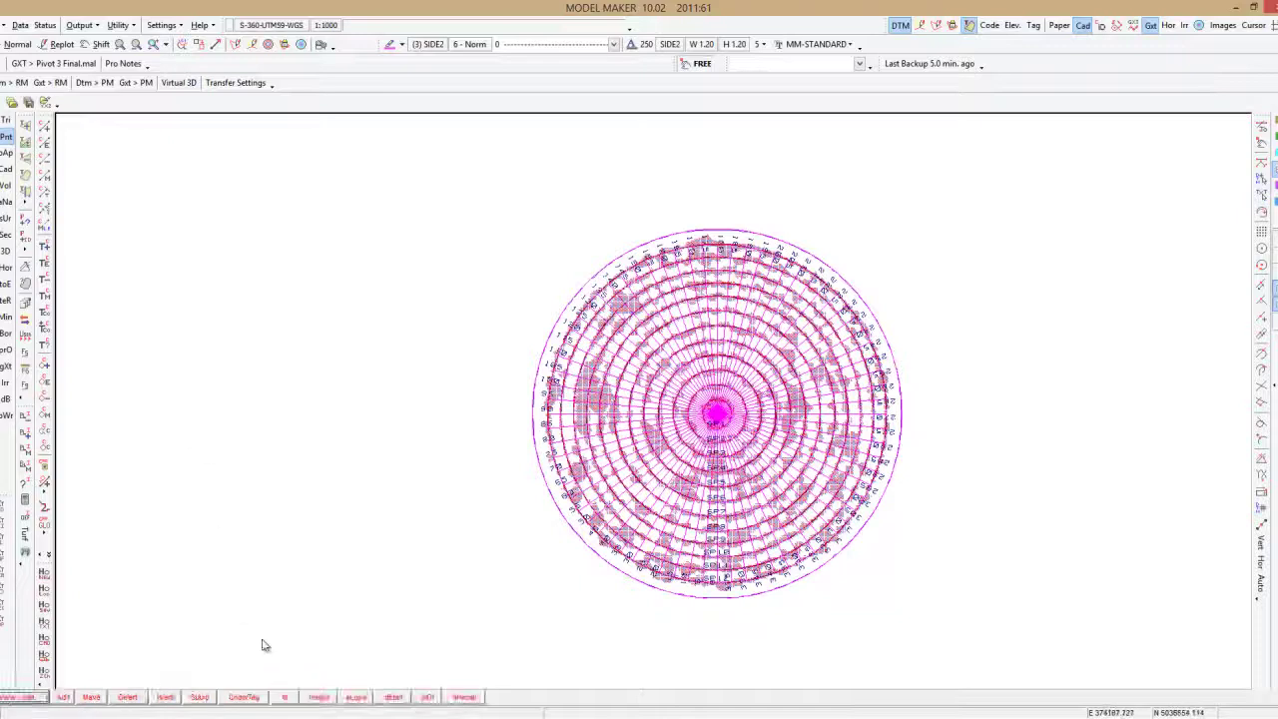
Step: Redraw the plan drawing and bring up the virtual 3D settings
left_click(18, 696)
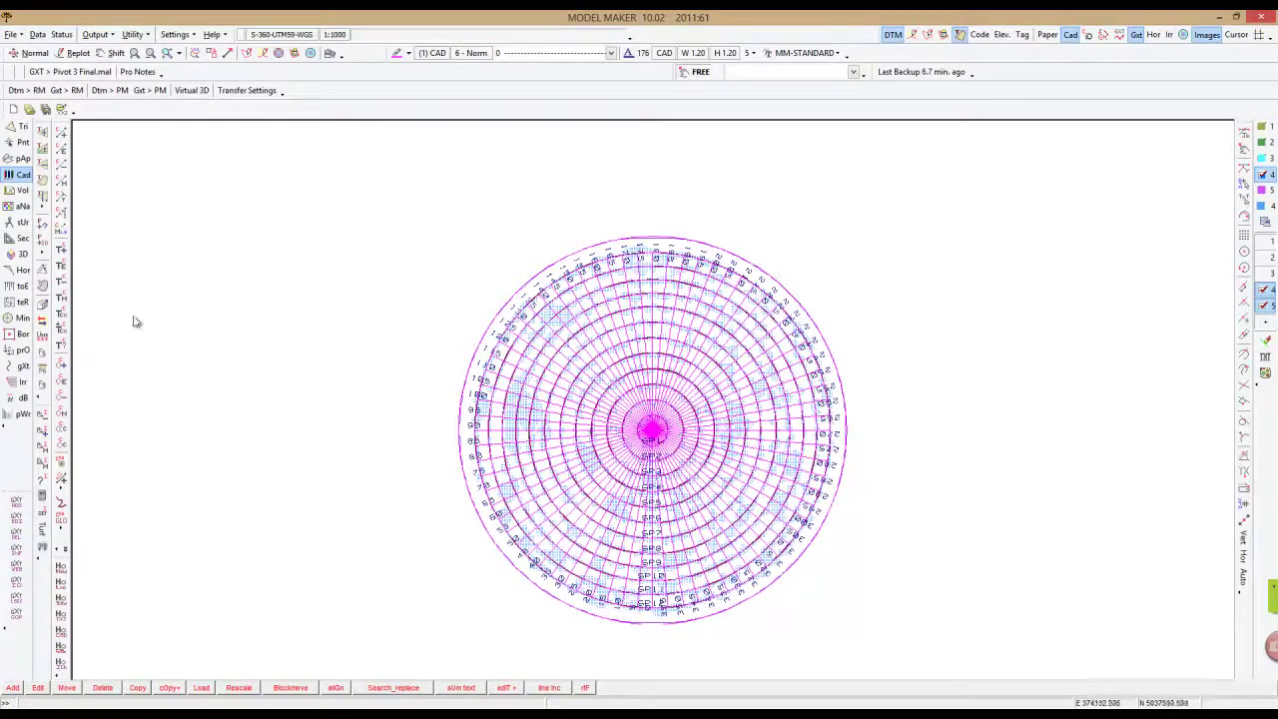
left_click(20, 254)
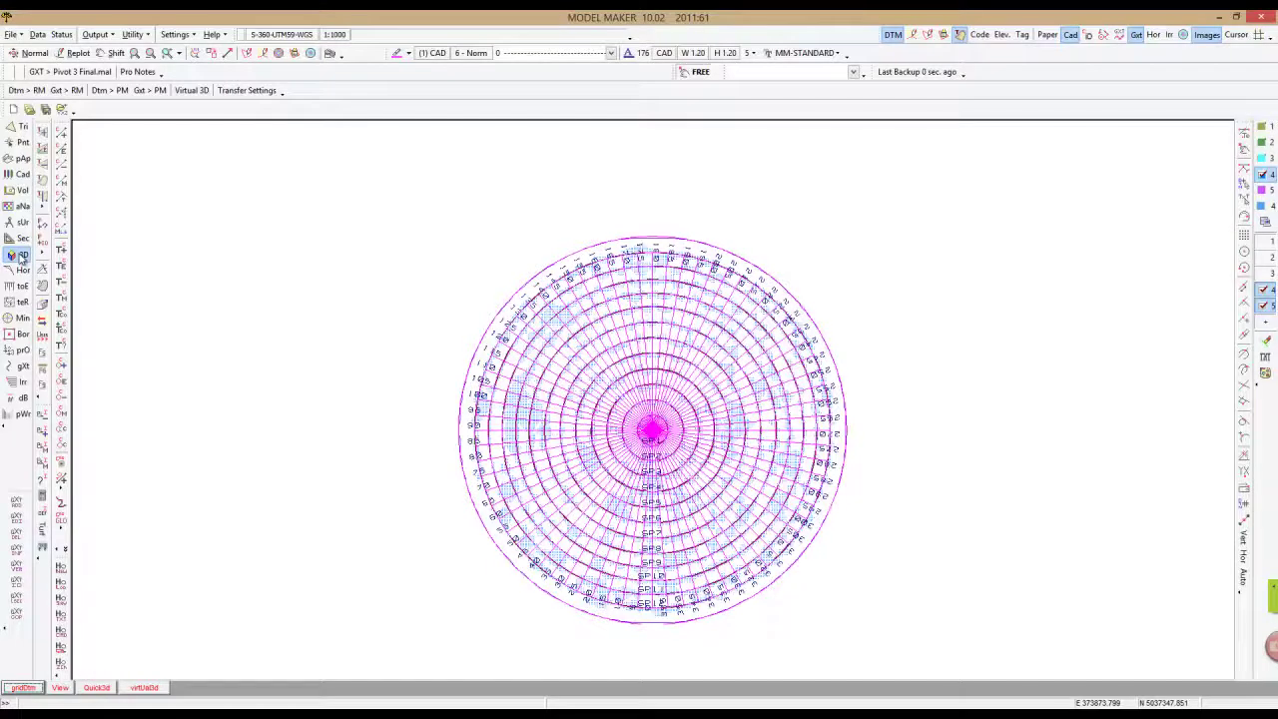
left_click(144, 688)
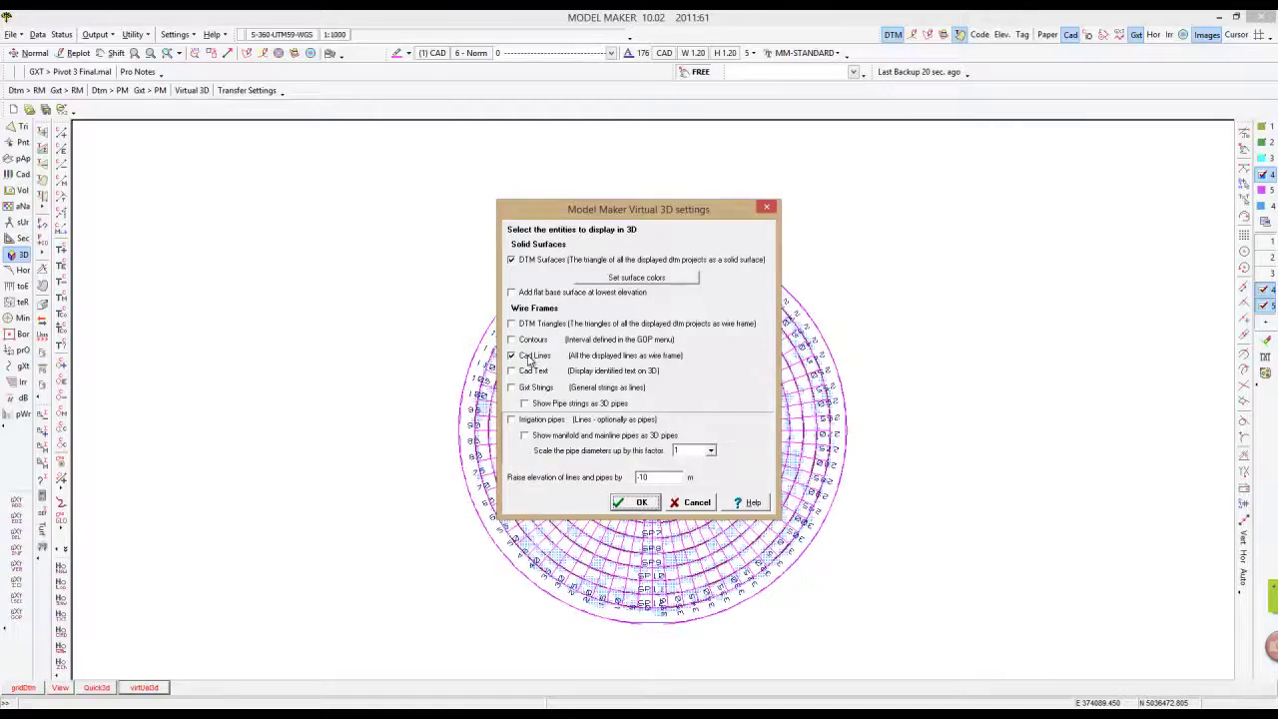
Step: Colour project 4's surface by height and review its -10 to 10 analysis band colours
left_click(633, 277)
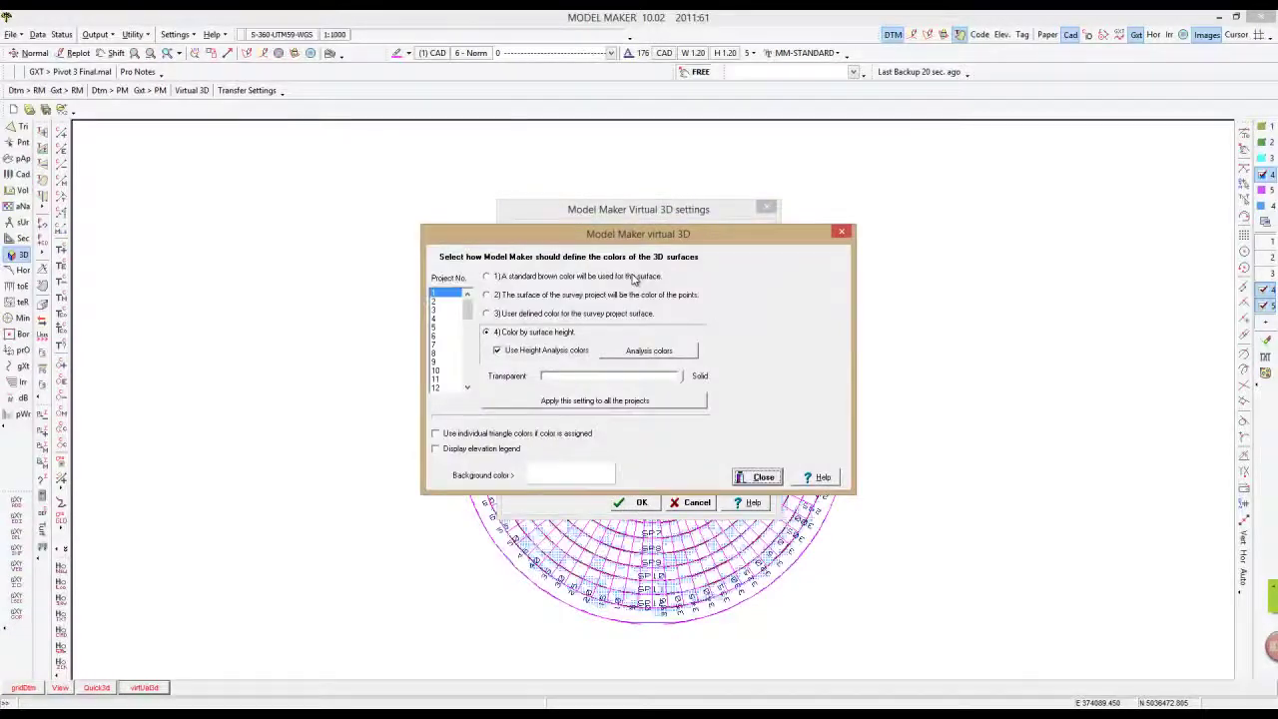
left_click(439, 319)
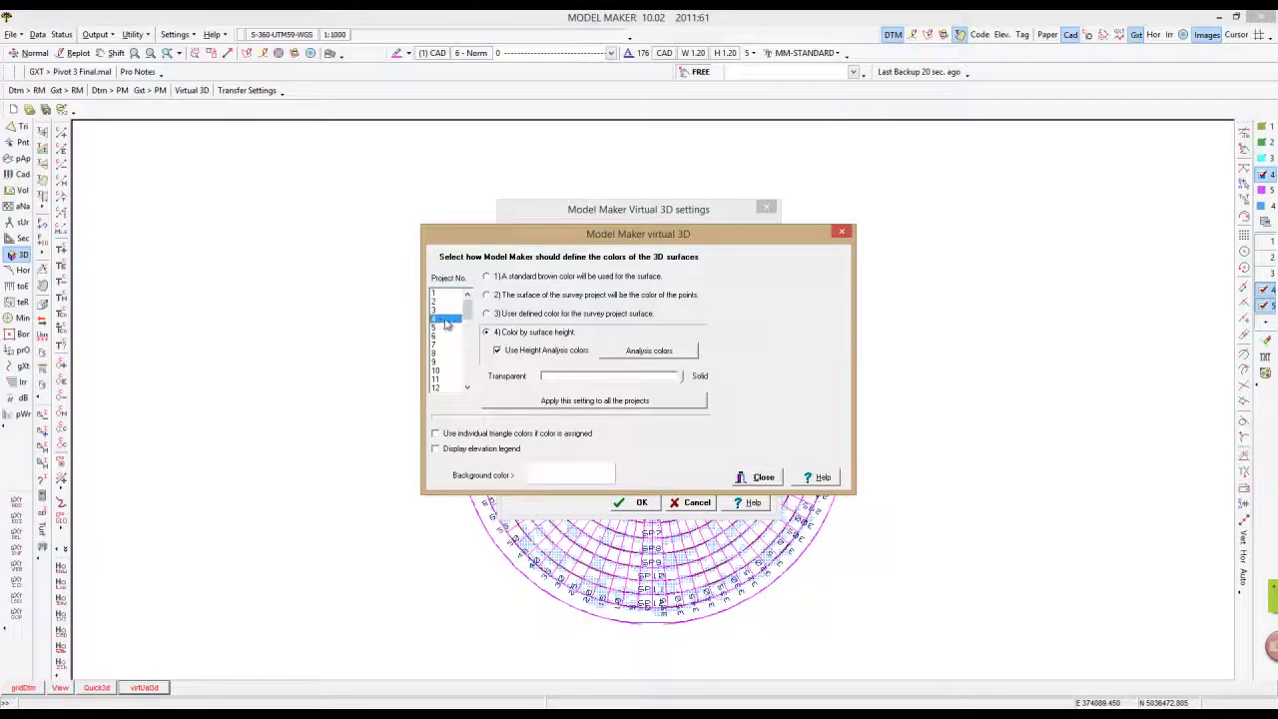
left_click(494, 334)
left_click(651, 350)
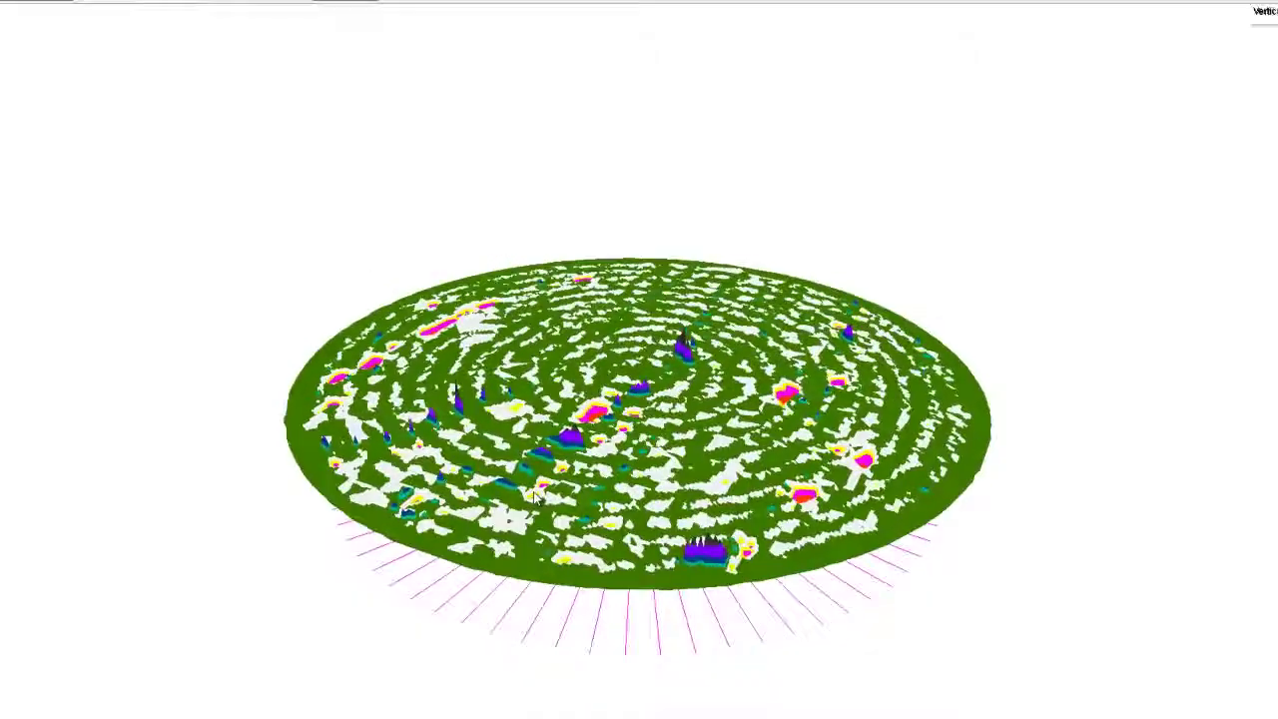
Step: Orbit the height-coloured surface to a top-down view, then close Virtual 3D
left_click_drag(630, 391, 618, 544)
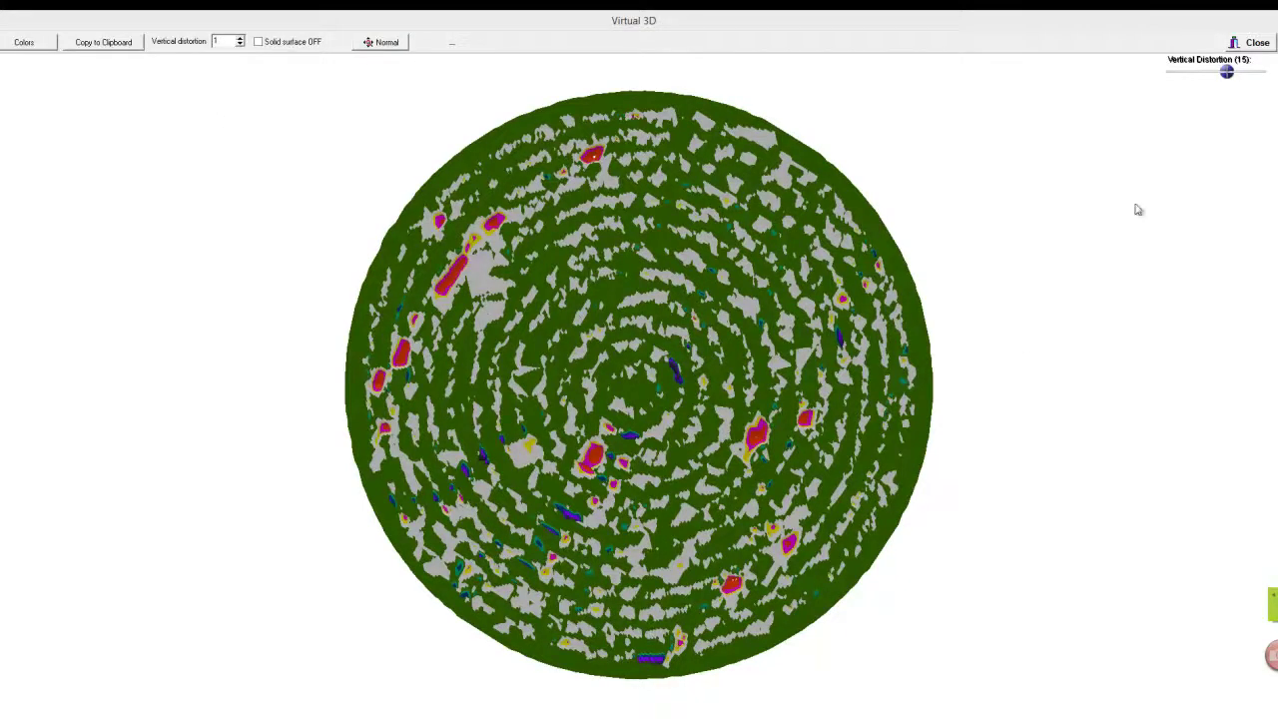
left_click(1257, 44)
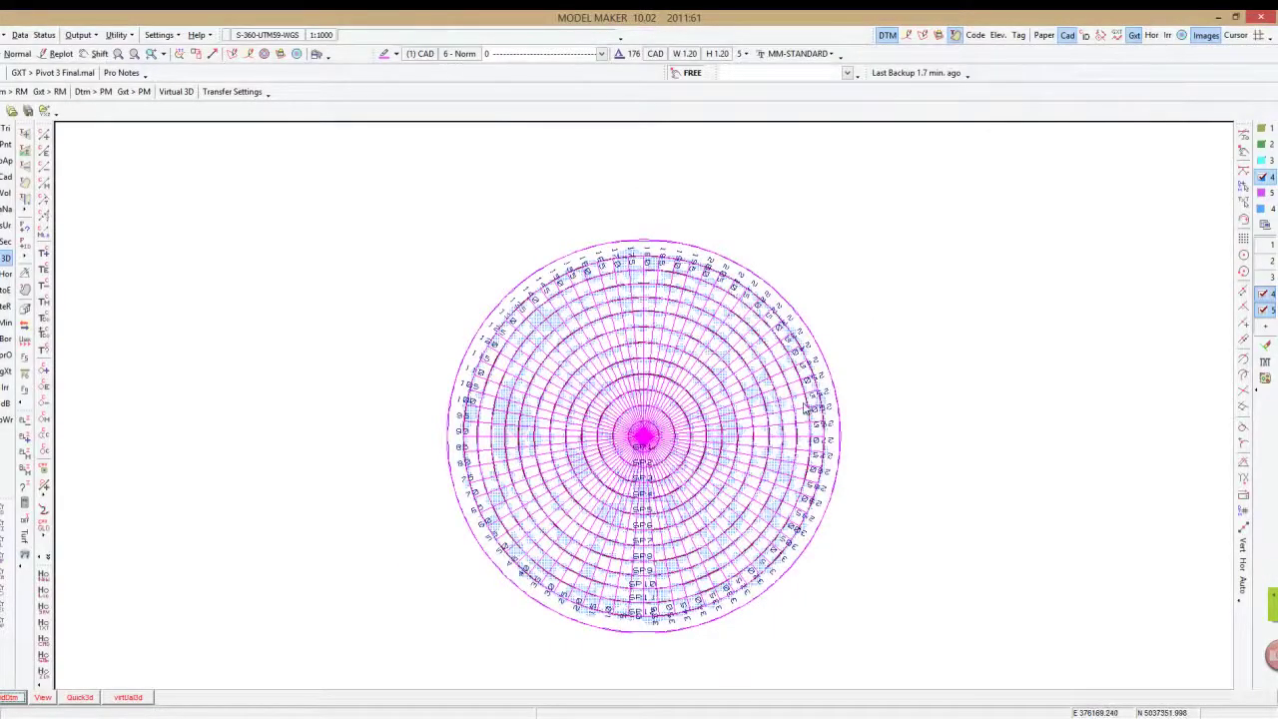
Step: Add a Z-coordinate constant of 8 to project 4's CAD data and close the DTM database
left_click(20, 36)
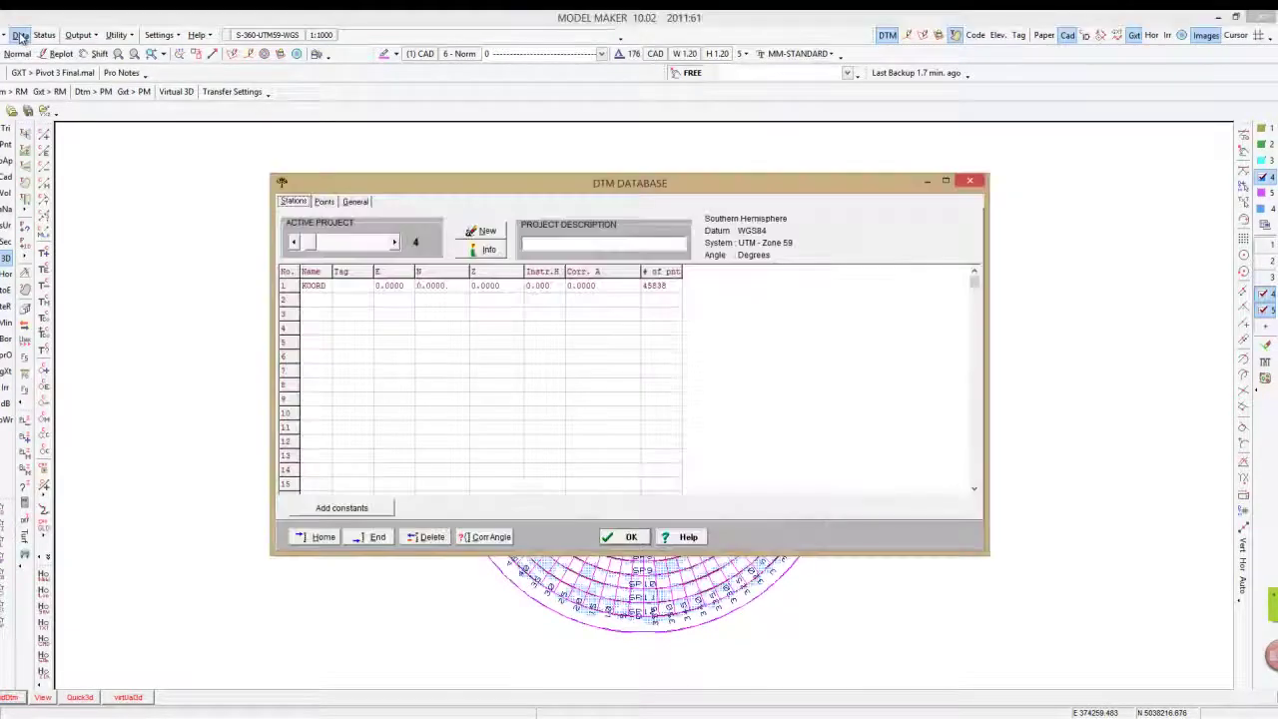
left_click(356, 201)
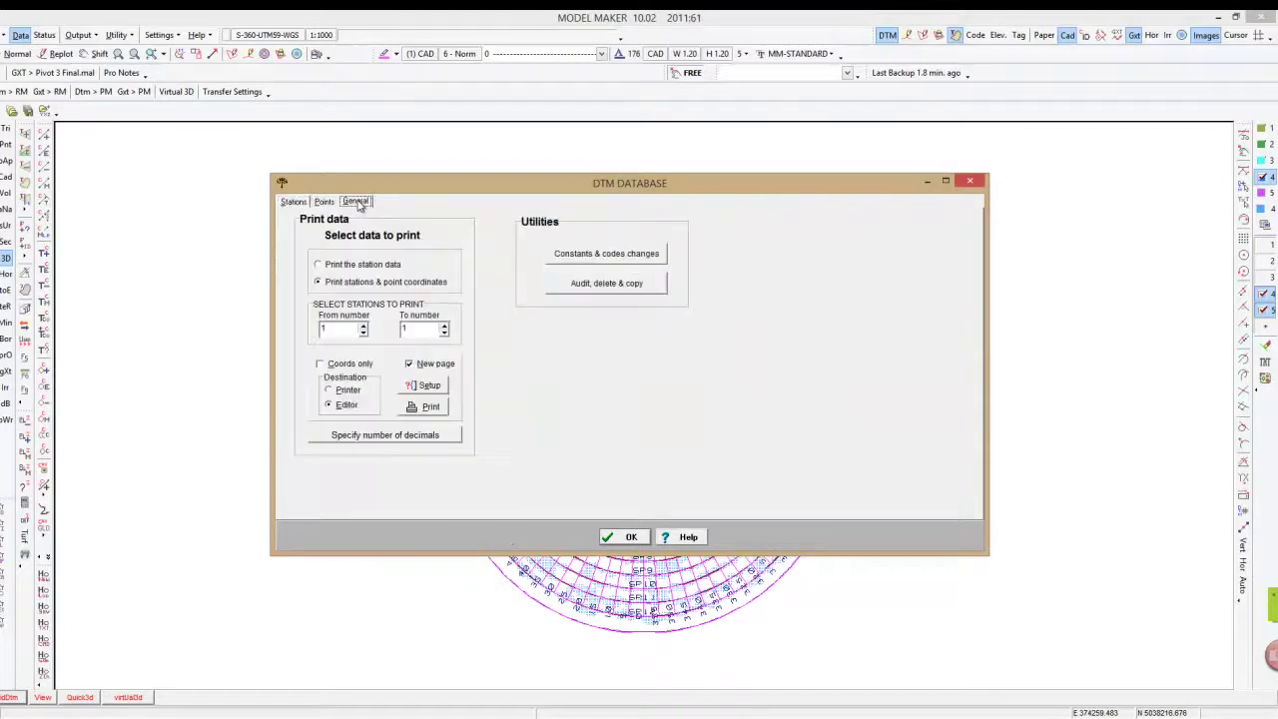
left_click(651, 254)
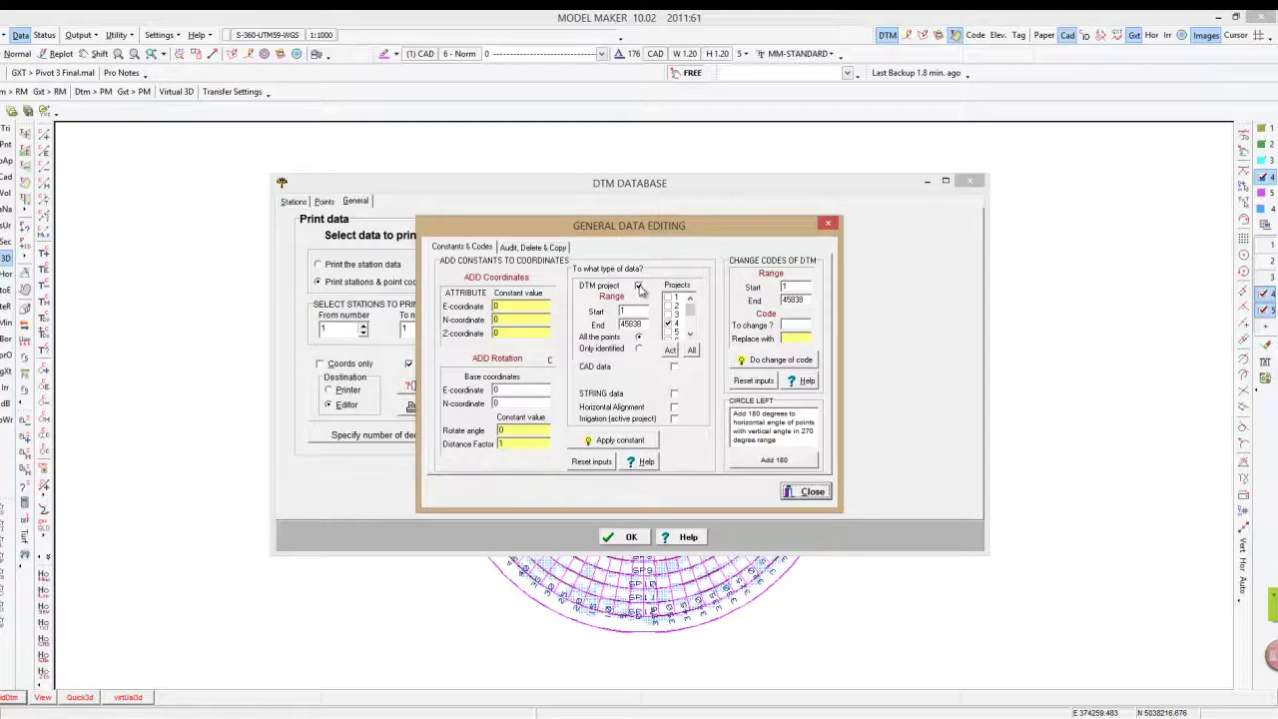
left_click(638, 285)
left_click(669, 325)
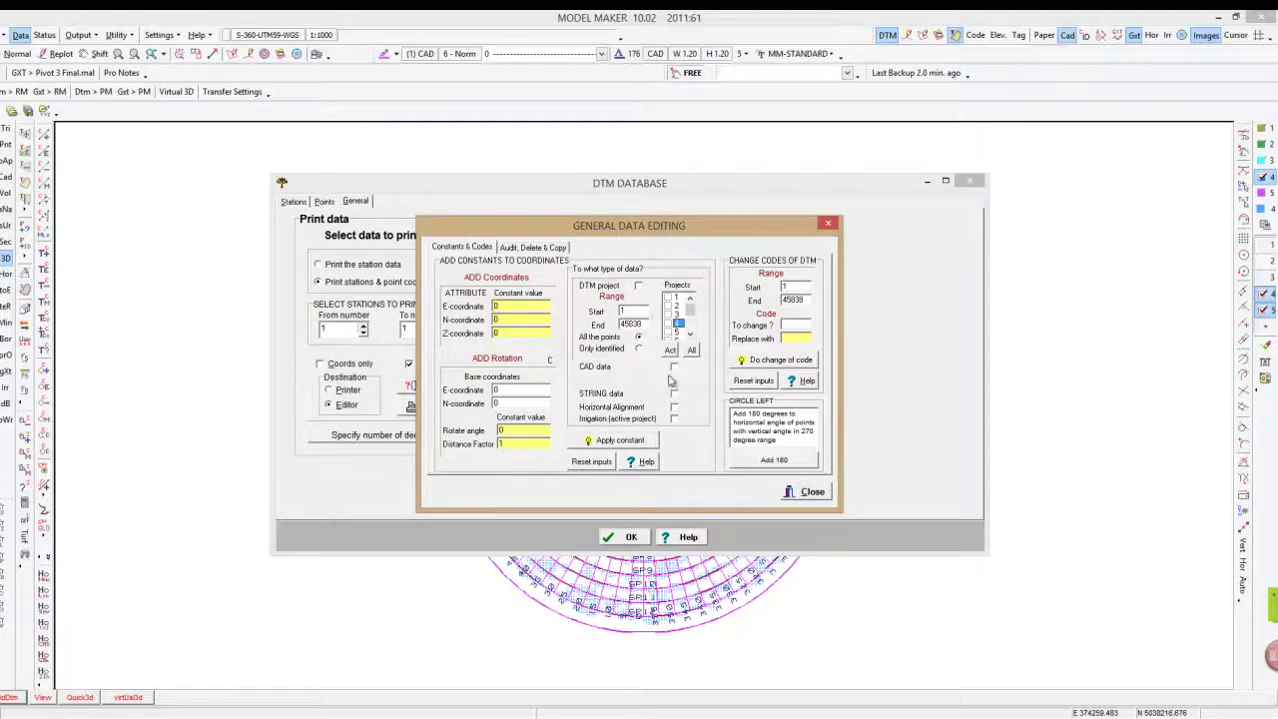
left_click(674, 368)
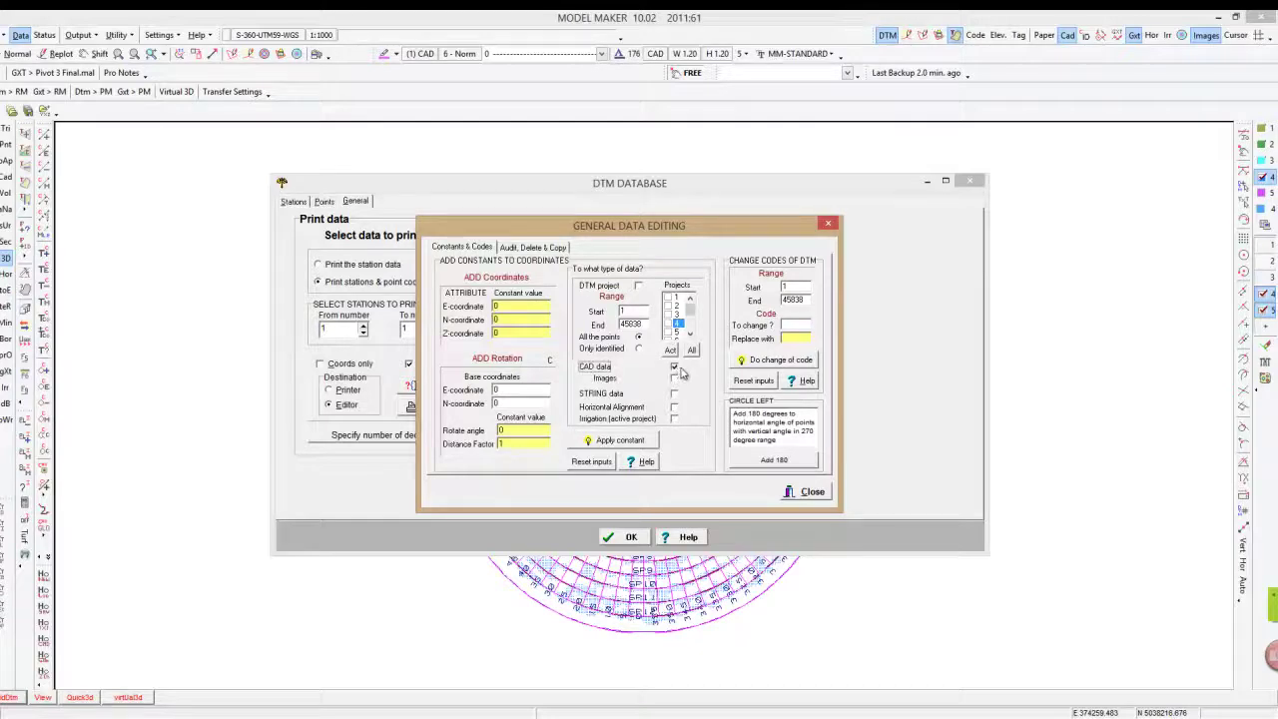
left_click(523, 334)
left_click(616, 440)
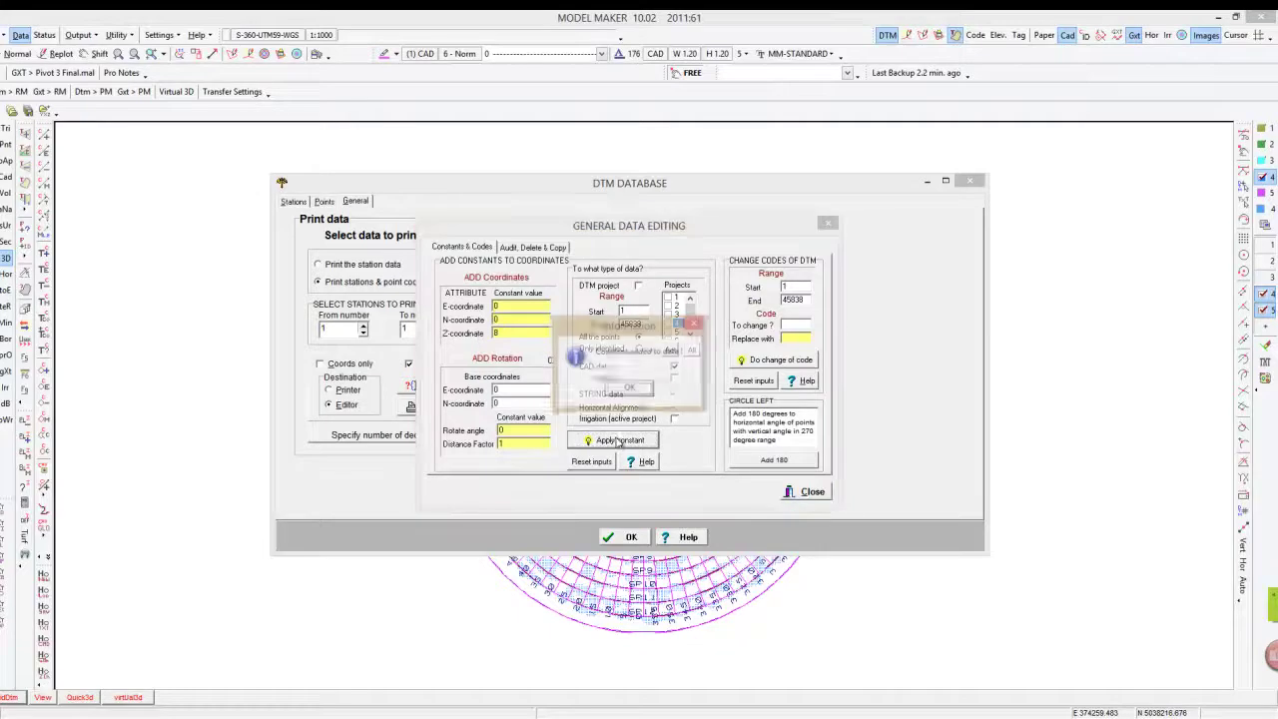
left_click(630, 389)
left_click(804, 491)
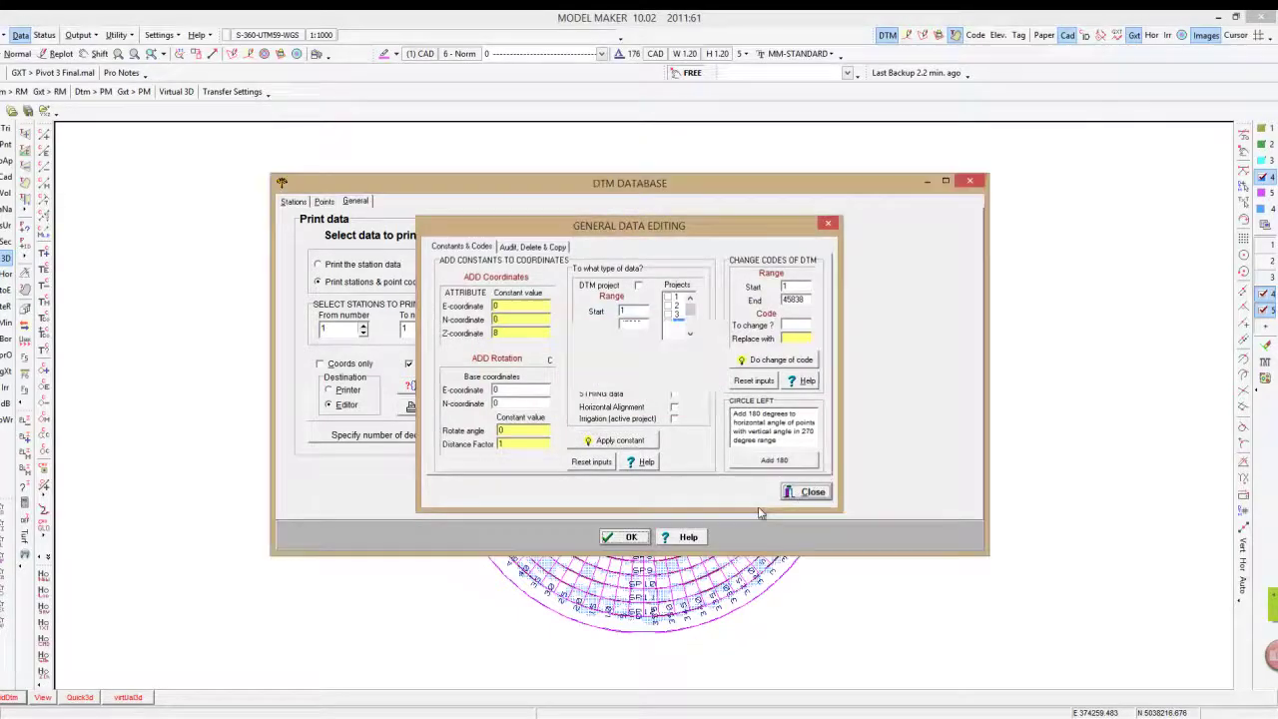
left_click(628, 536)
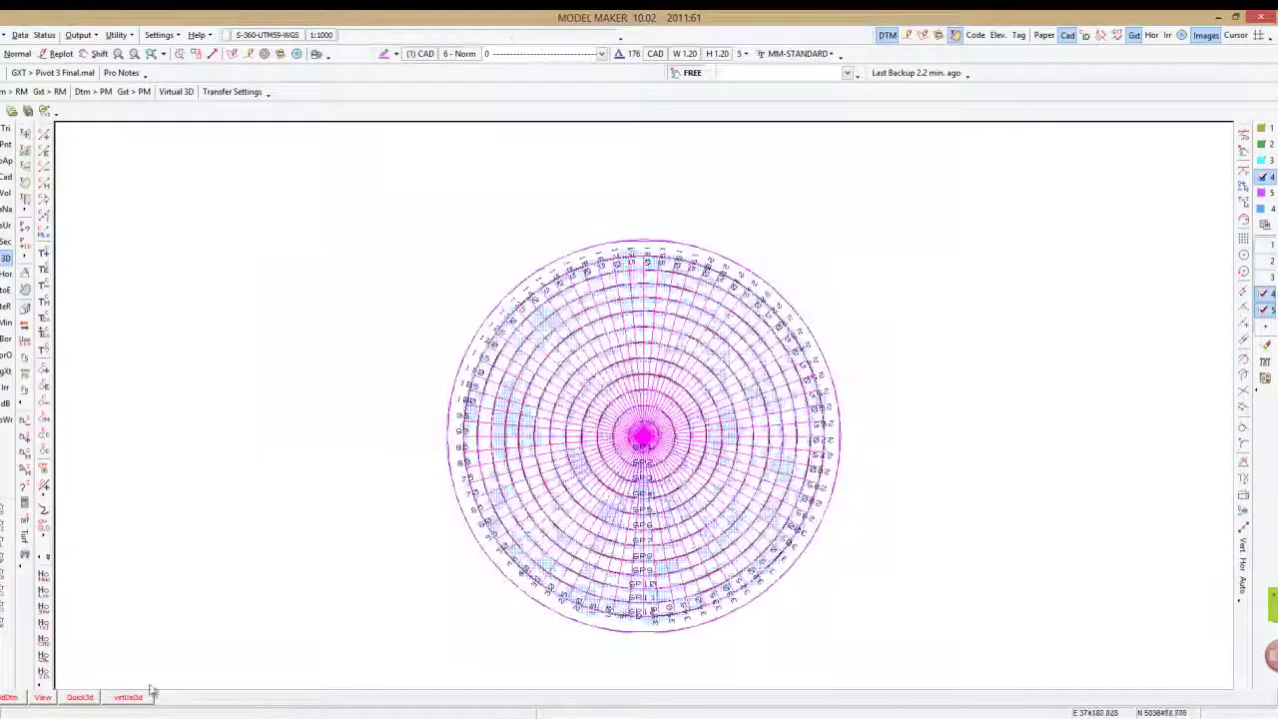
Step: Tilt the raised surface to a side view in Virtual 3D, then close it
left_click(128, 697)
left_click(625, 511)
mouse_move(623, 513)
left_mouse_down()
mouse_move(595, 251)
mouse_move(595, 529)
mouse_move(591, 495)
left_mouse_up()
left_click(1250, 42)
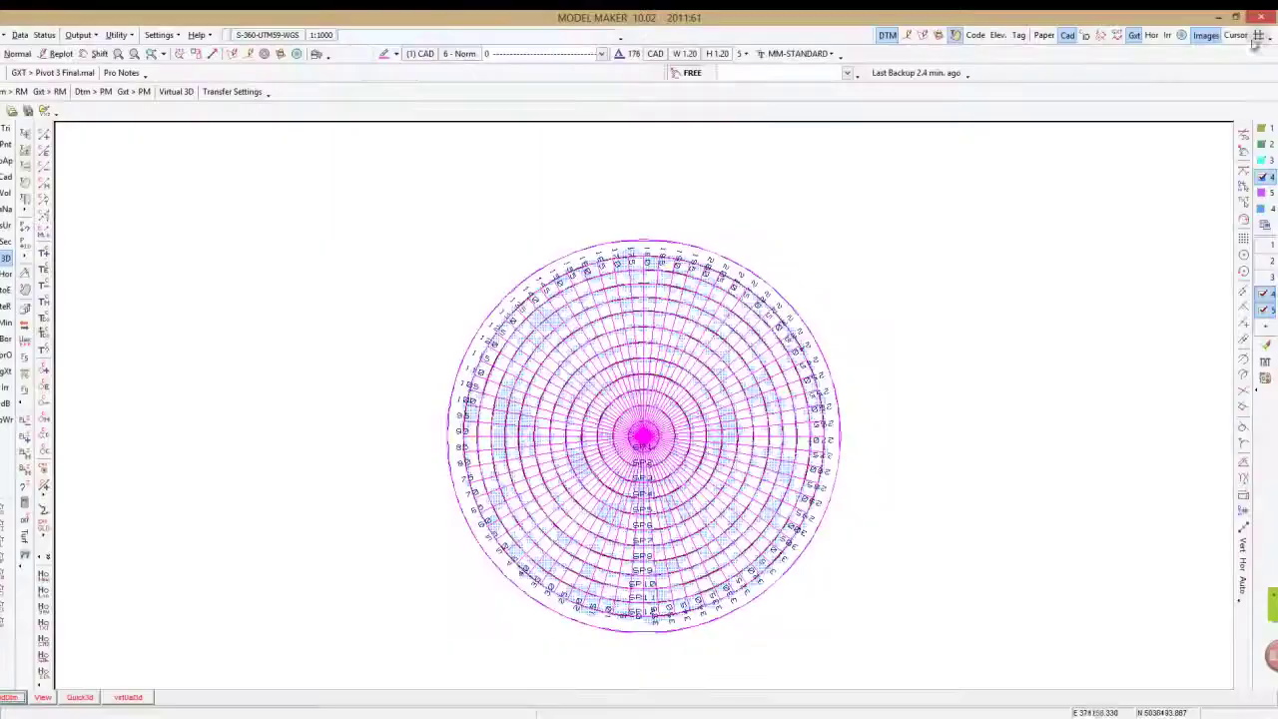
Step: Add a Z-coordinate constant of 5 to the CAD data and close the database windows
left_click(20, 35)
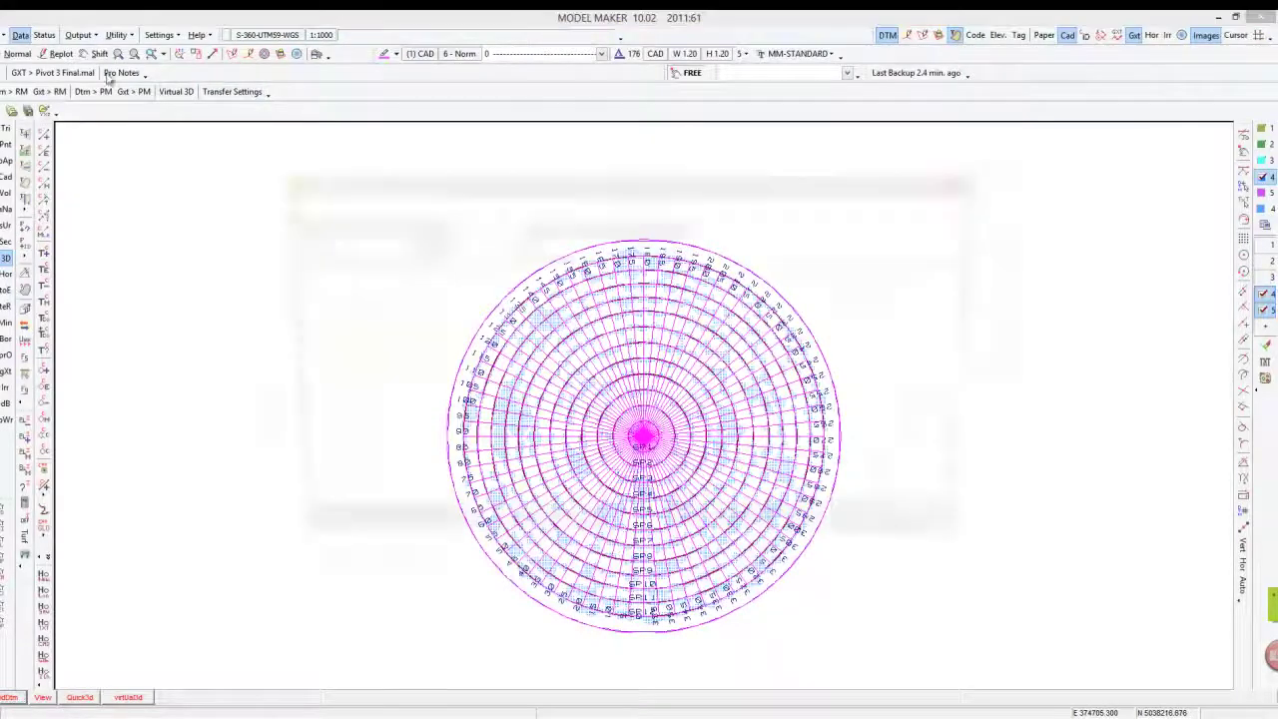
left_click(354, 202)
left_click(604, 281)
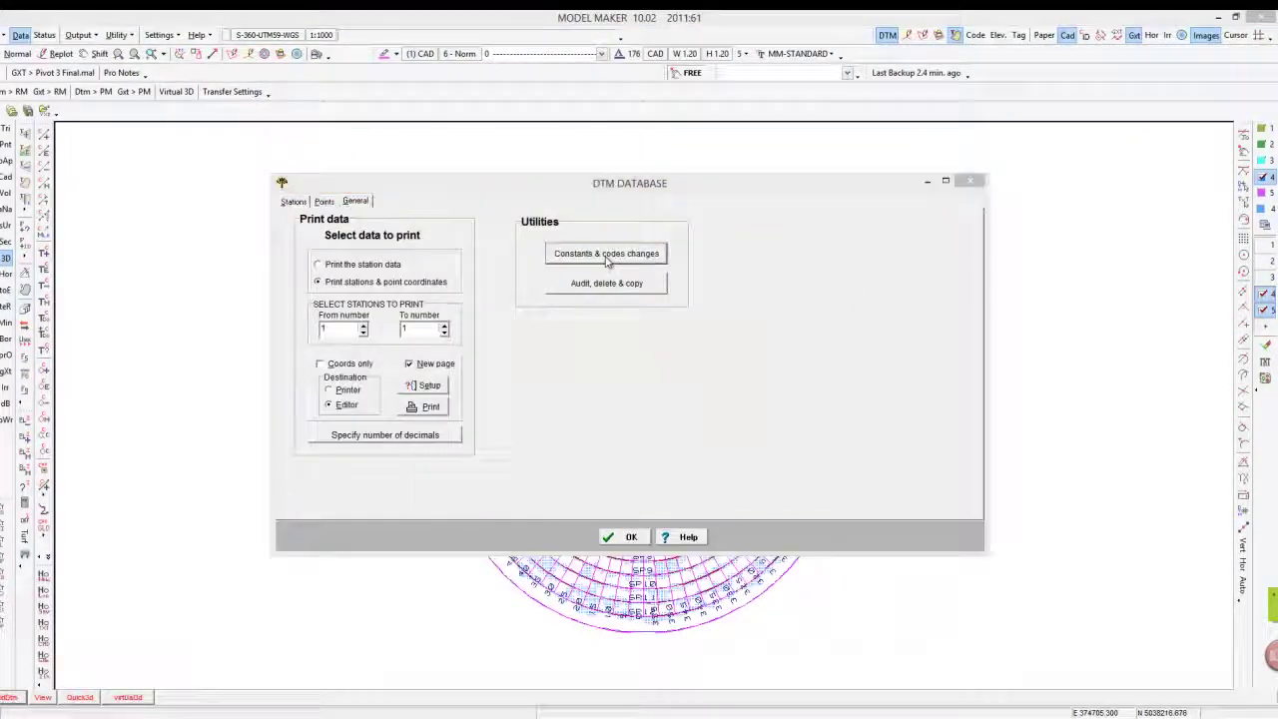
left_click(638, 285)
left_click(676, 323)
left_click(674, 366)
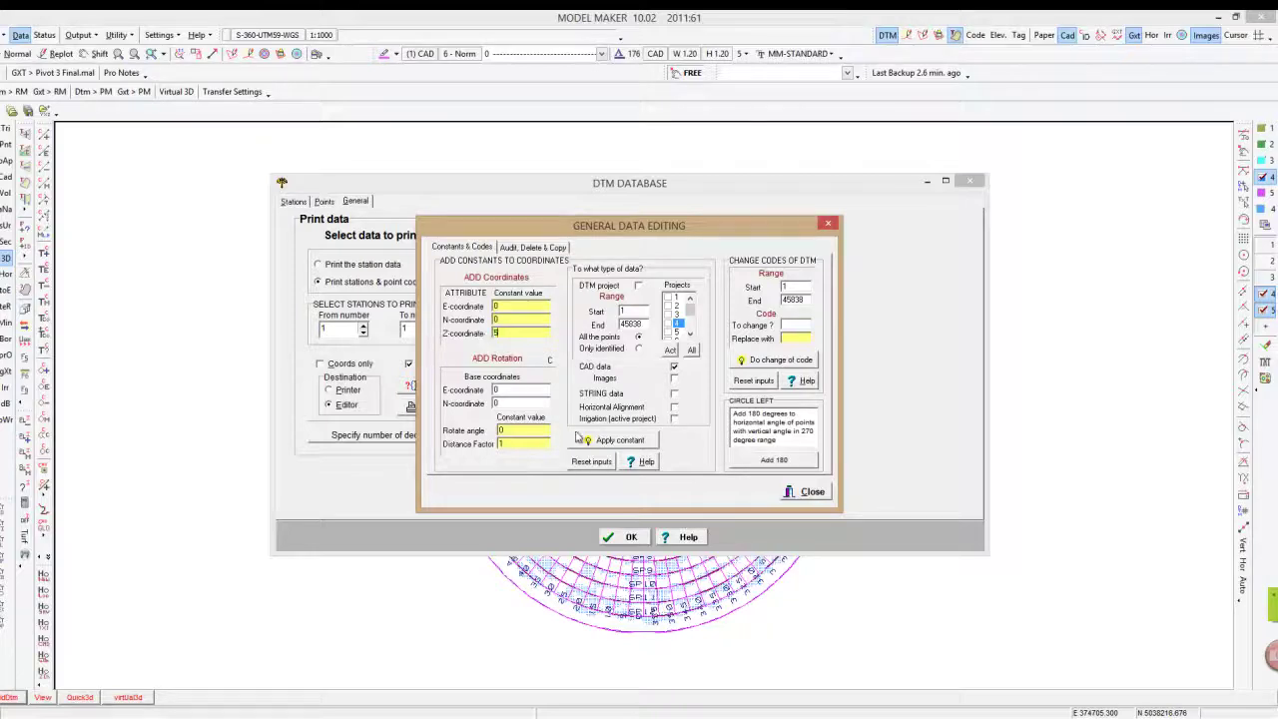
left_click(614, 441)
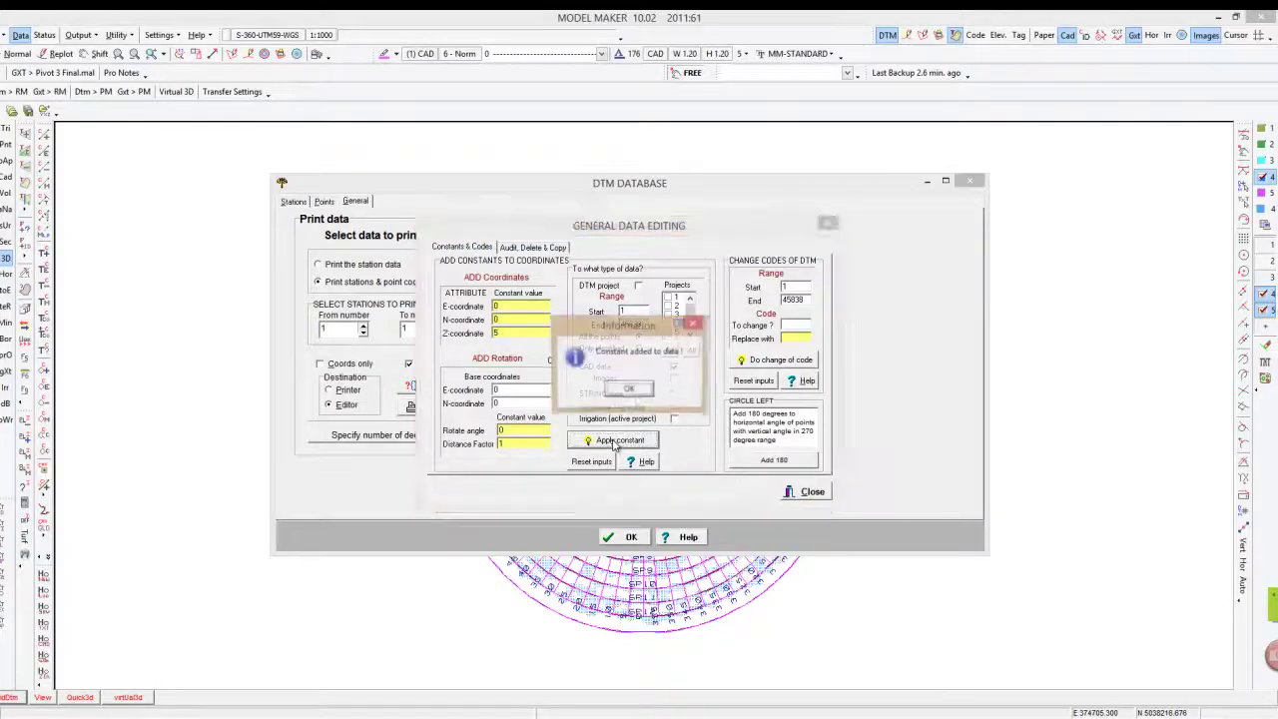
left_click(636, 395)
left_click(805, 491)
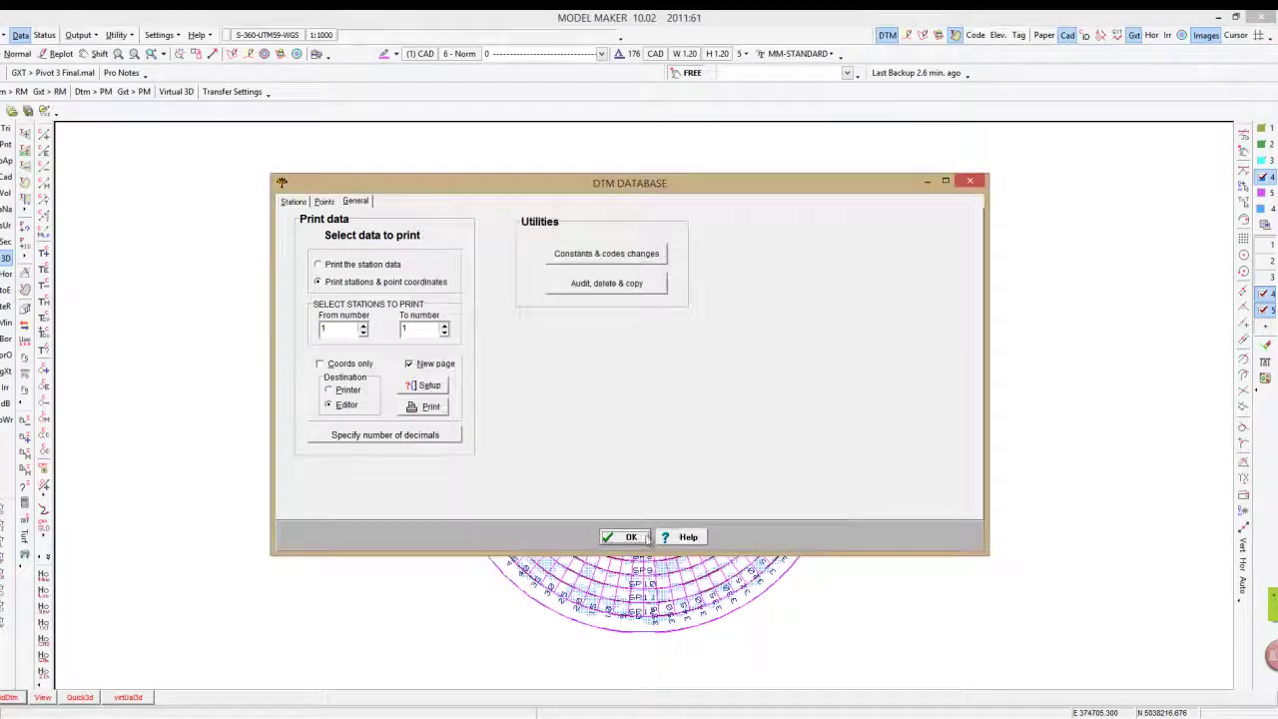
left_click(623, 536)
left_click(128, 697)
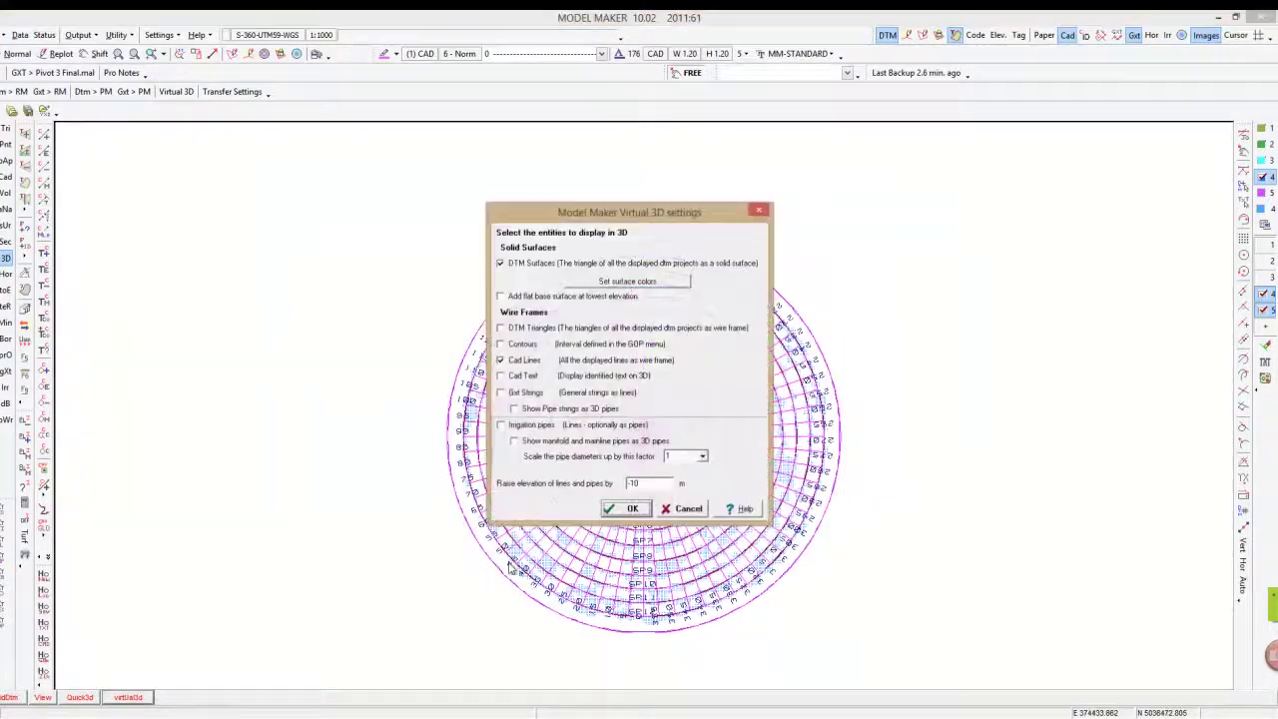
left_click(636, 509)
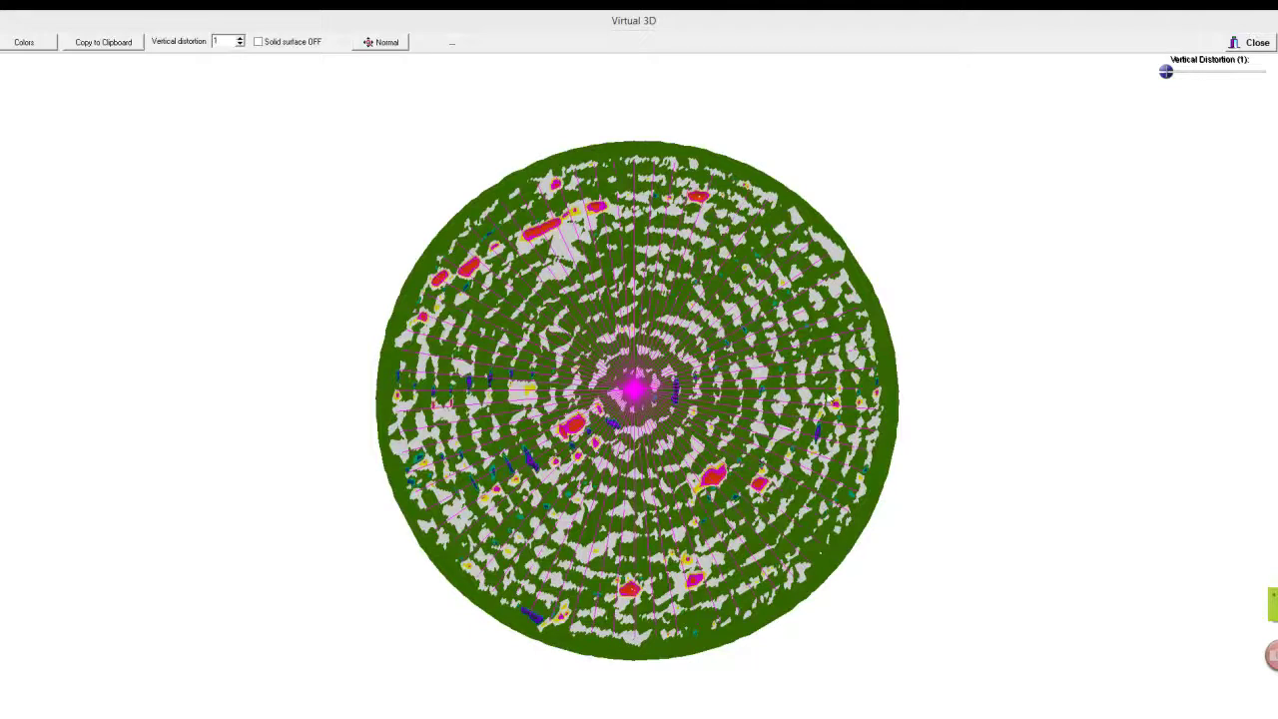
left_click(1257, 42)
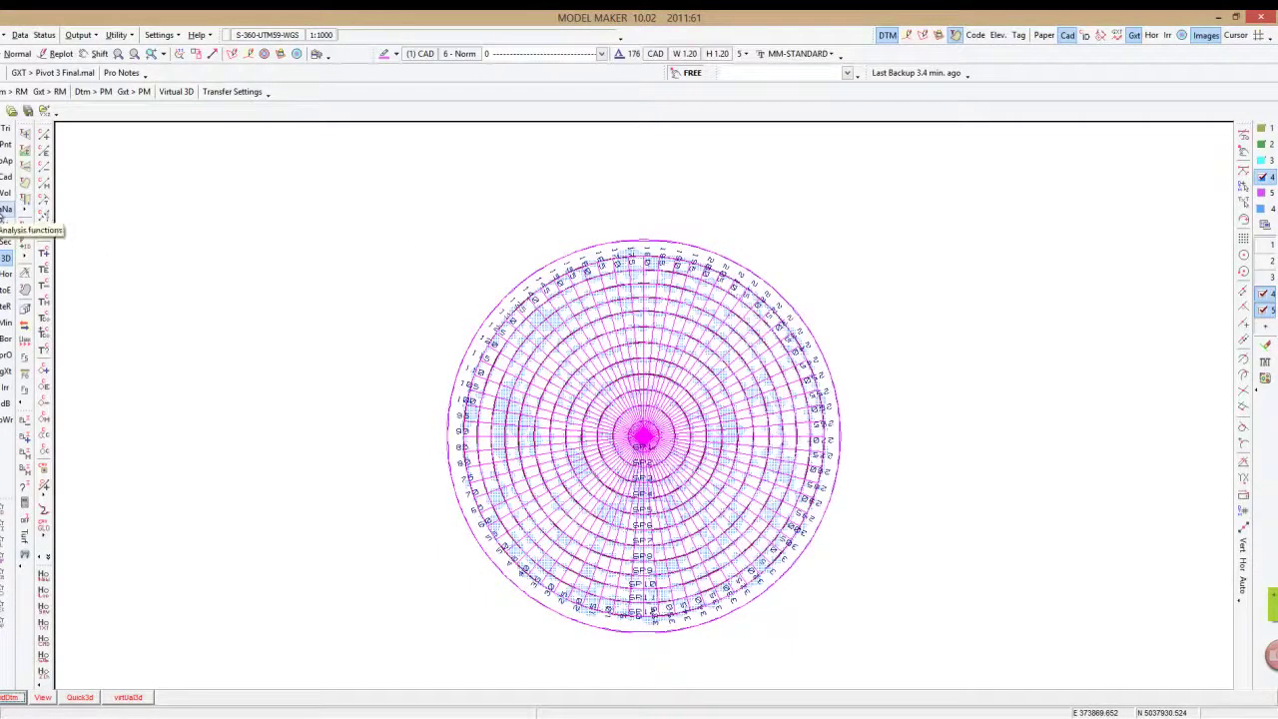
Step: Run a contour band fill height analysis set to copy to CAD as a bitmap
left_click(5, 212)
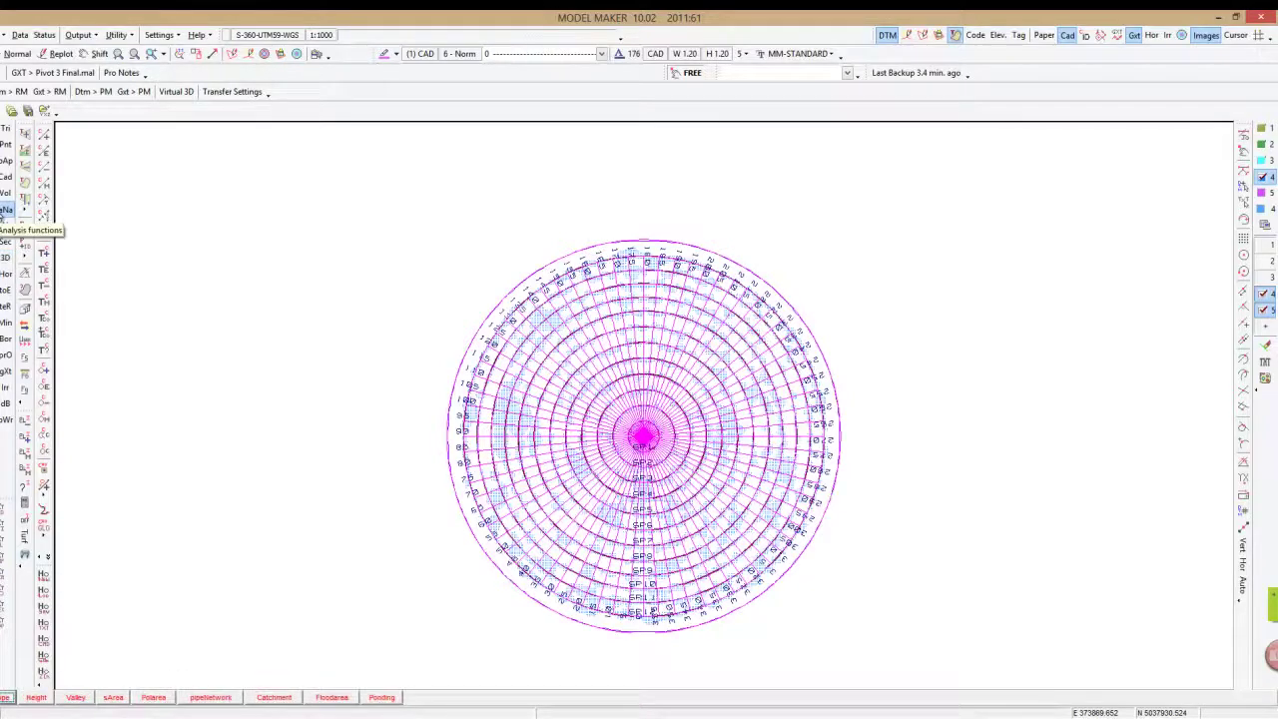
left_click(42, 697)
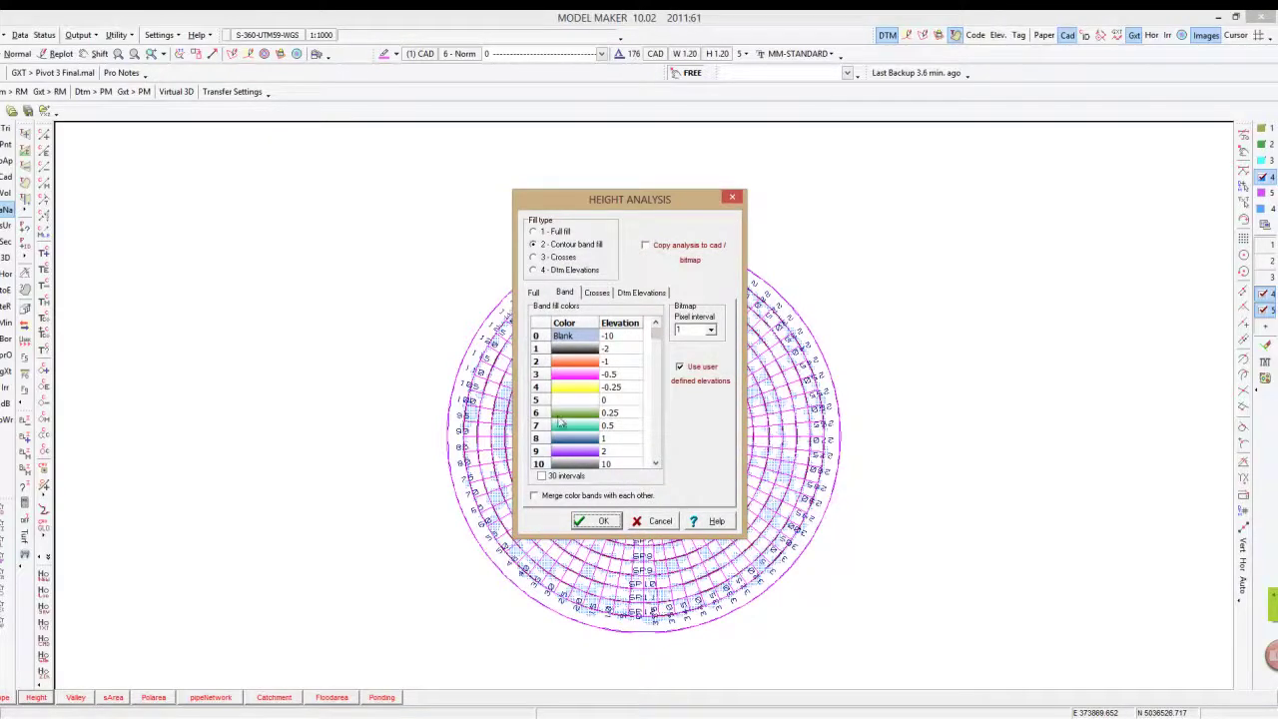
left_click(585, 402)
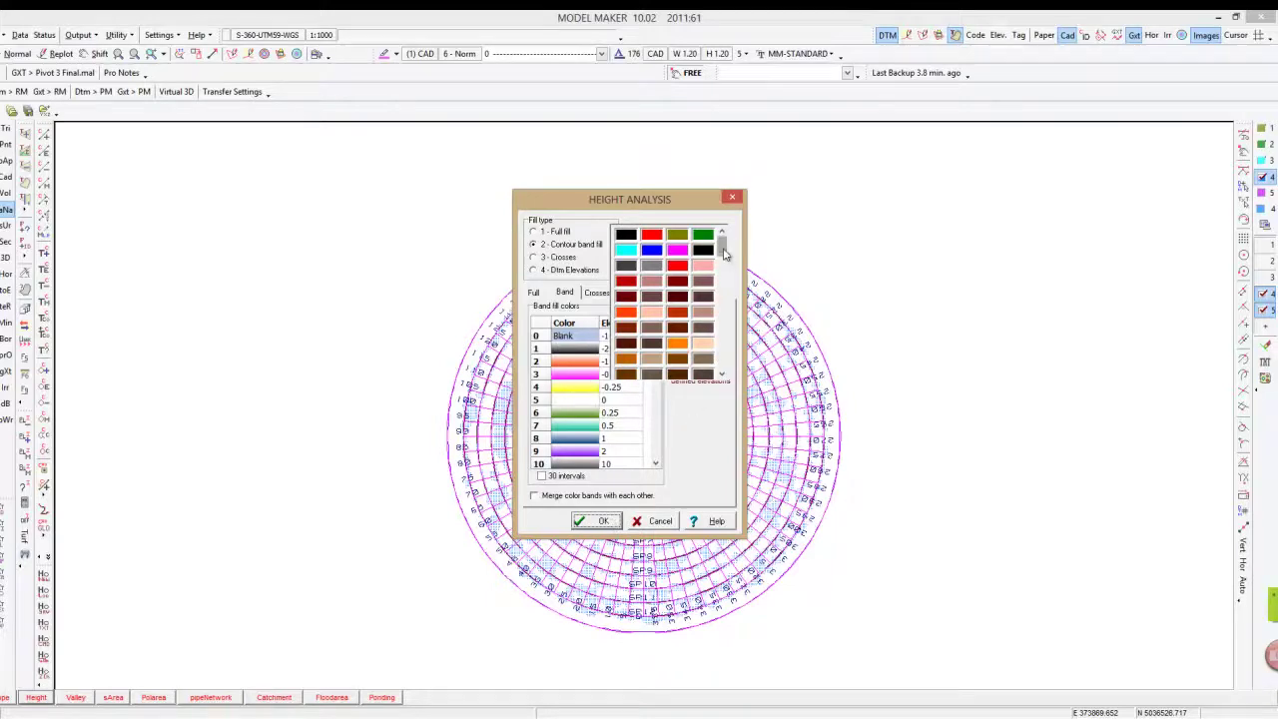
left_click_drag(724, 253, 708, 380)
left_click(703, 385)
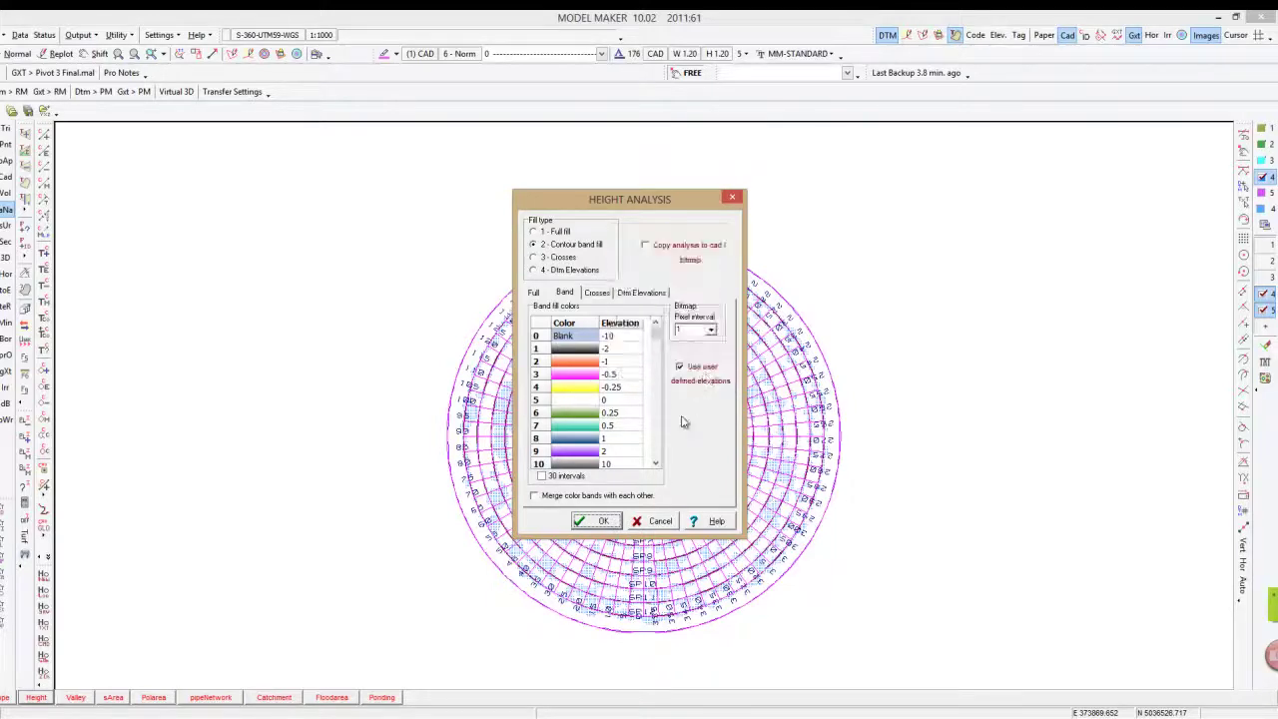
left_click(657, 249)
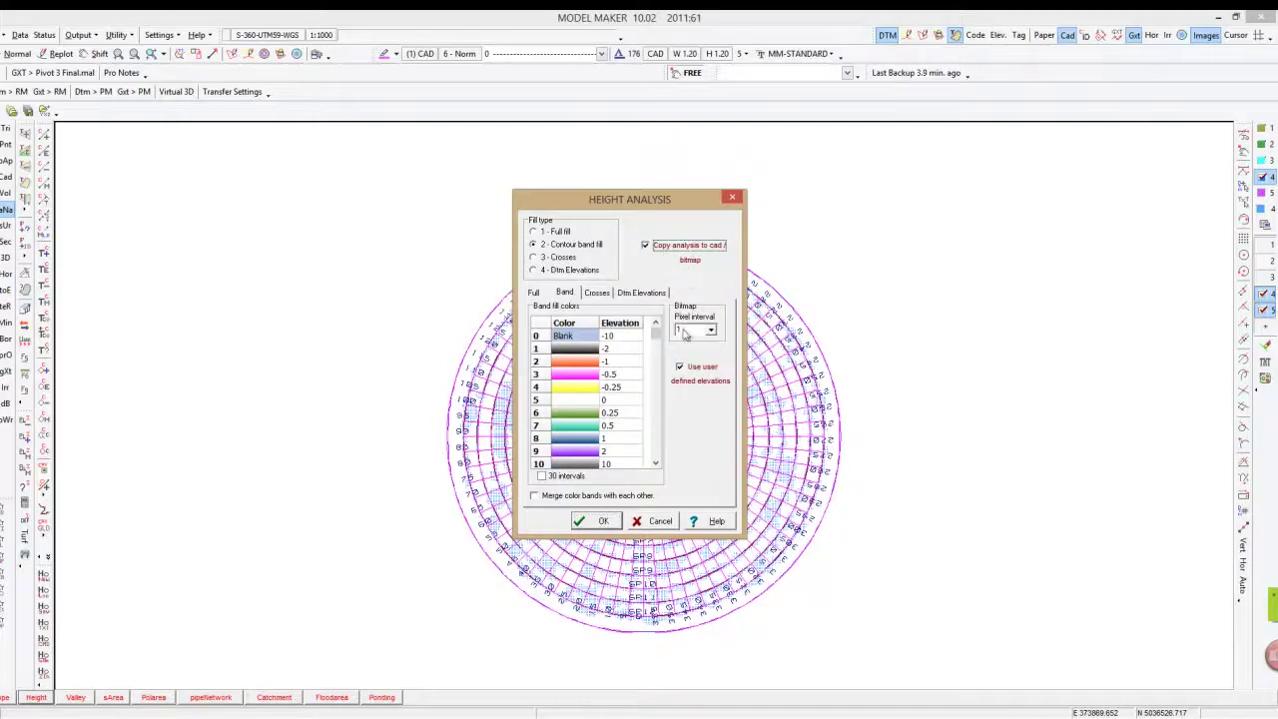
left_click(601, 521)
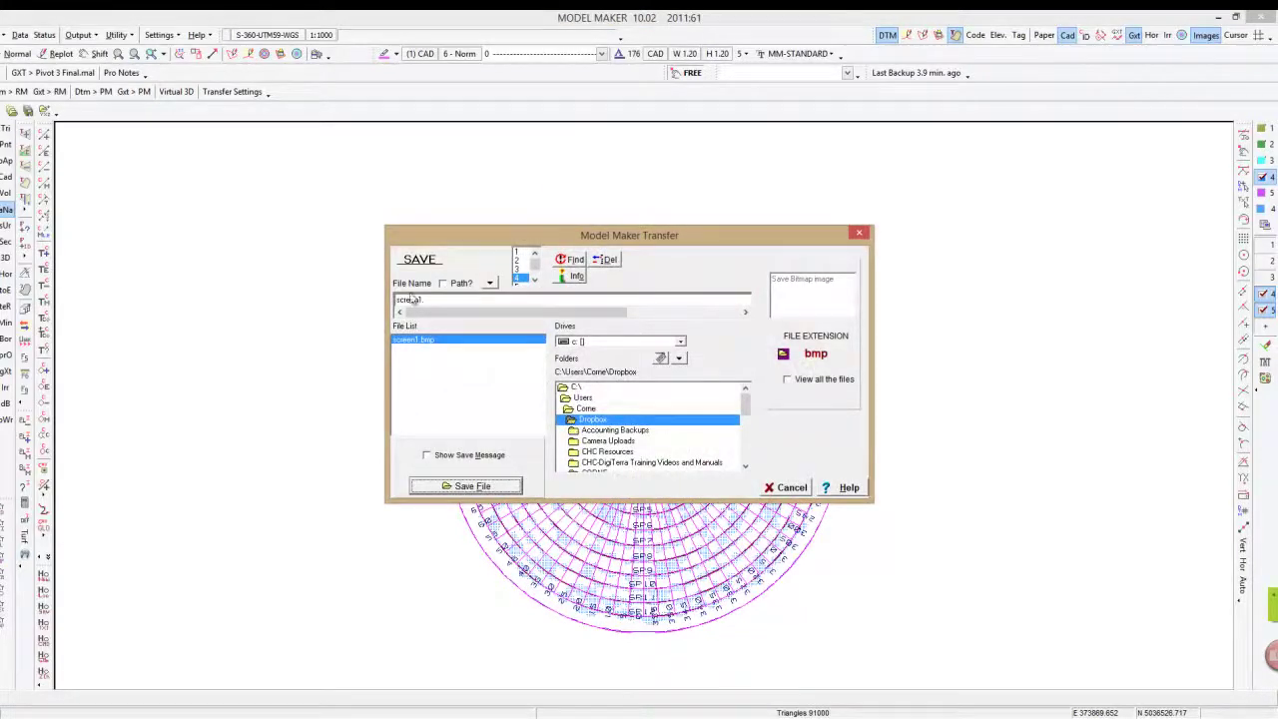
Step: Save the height-analysis bitmap under a new name and place its legend left of the pivot
left_click_drag(433, 298, 371, 299)
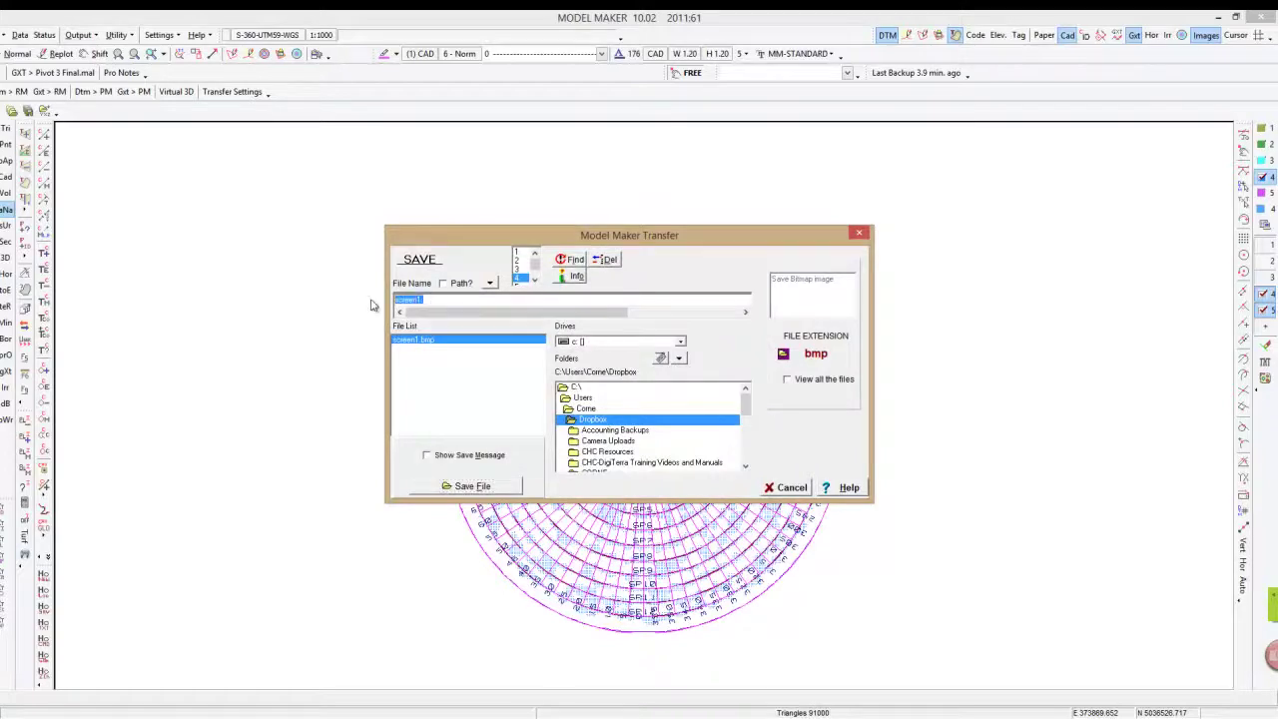
type("pivot1")
left_click(465, 487)
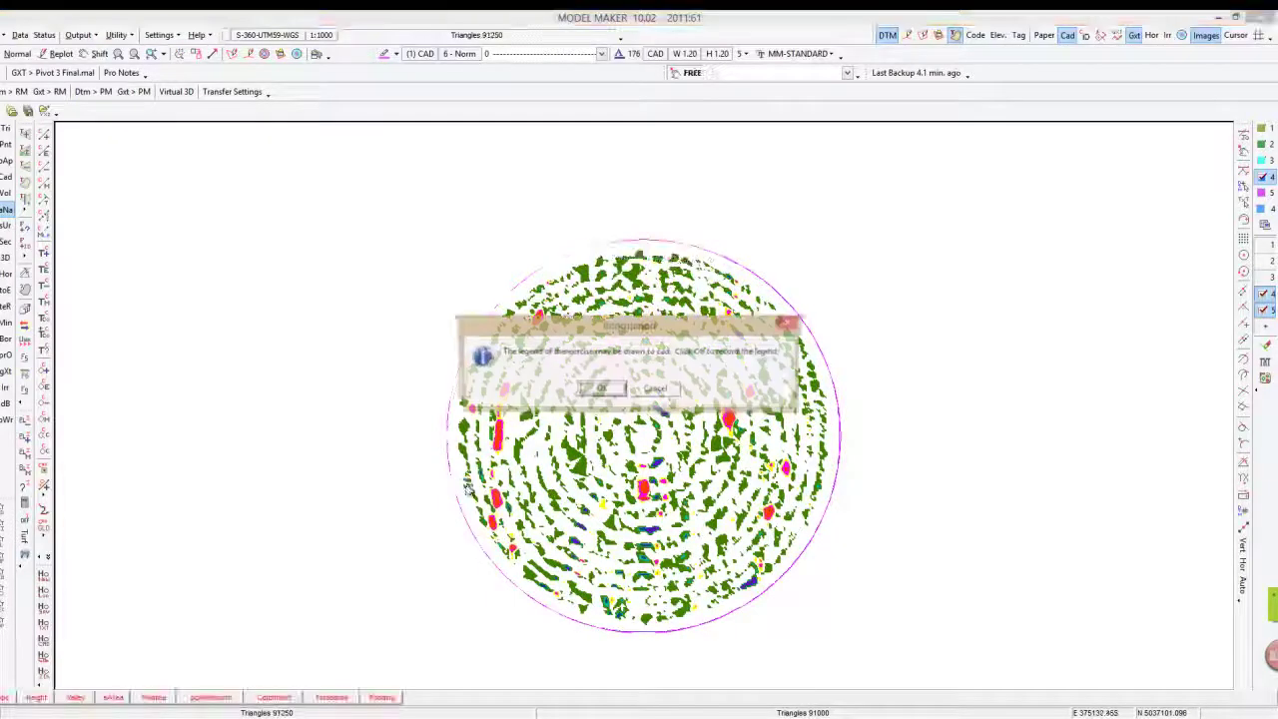
left_click(601, 389)
left_click(383, 437)
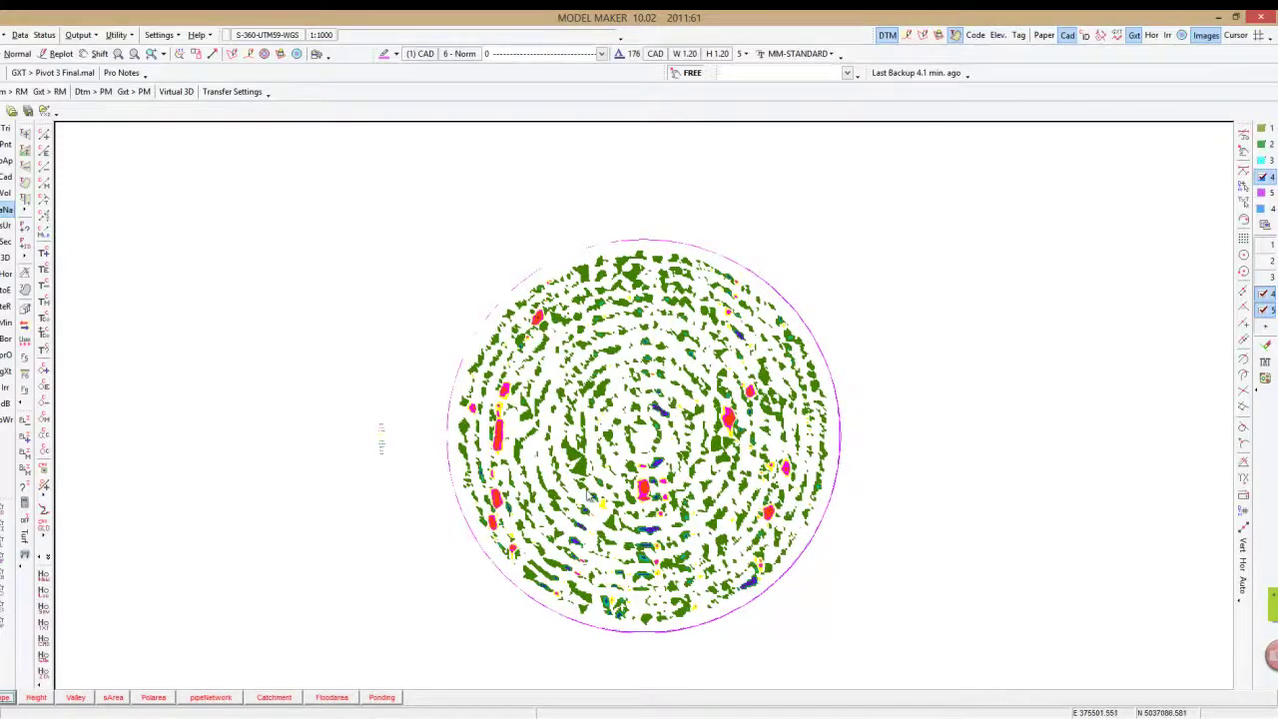
Step: Magnify the Height (m) analysis legend to read its bands, then zoom back out to the whole pivot
left_click(375, 447)
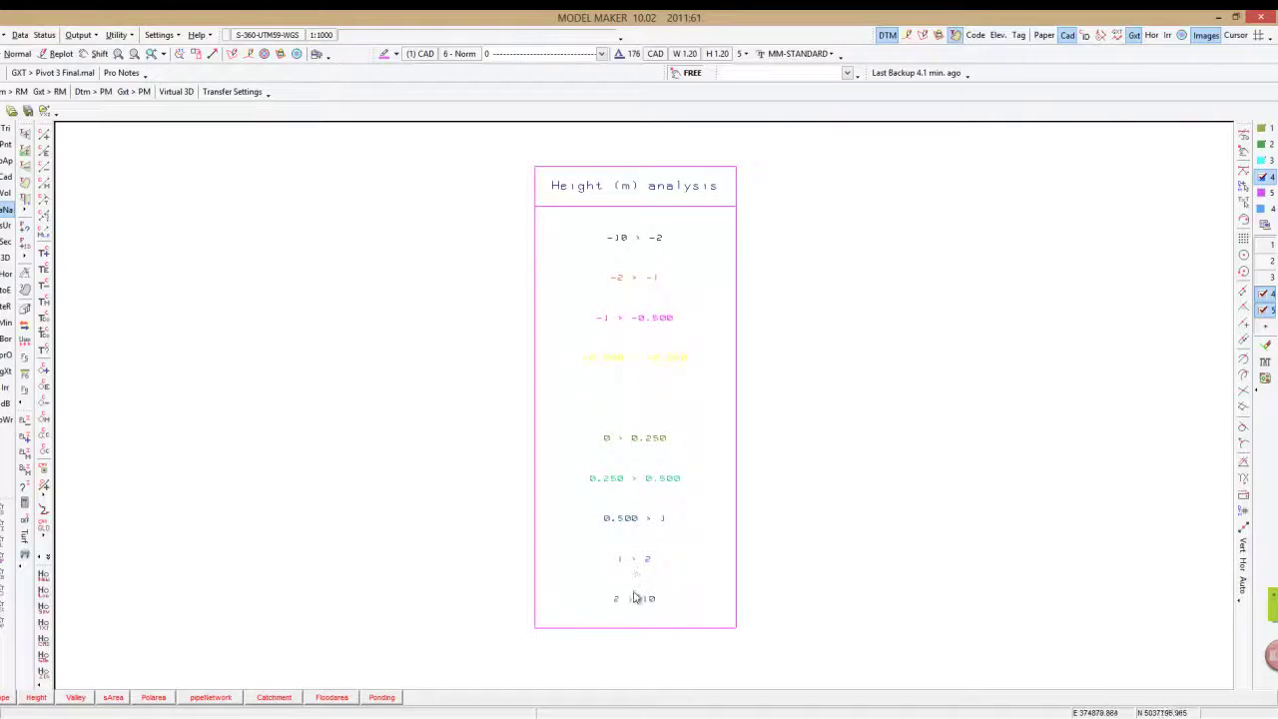
scroll(759, 557, "down", 5)
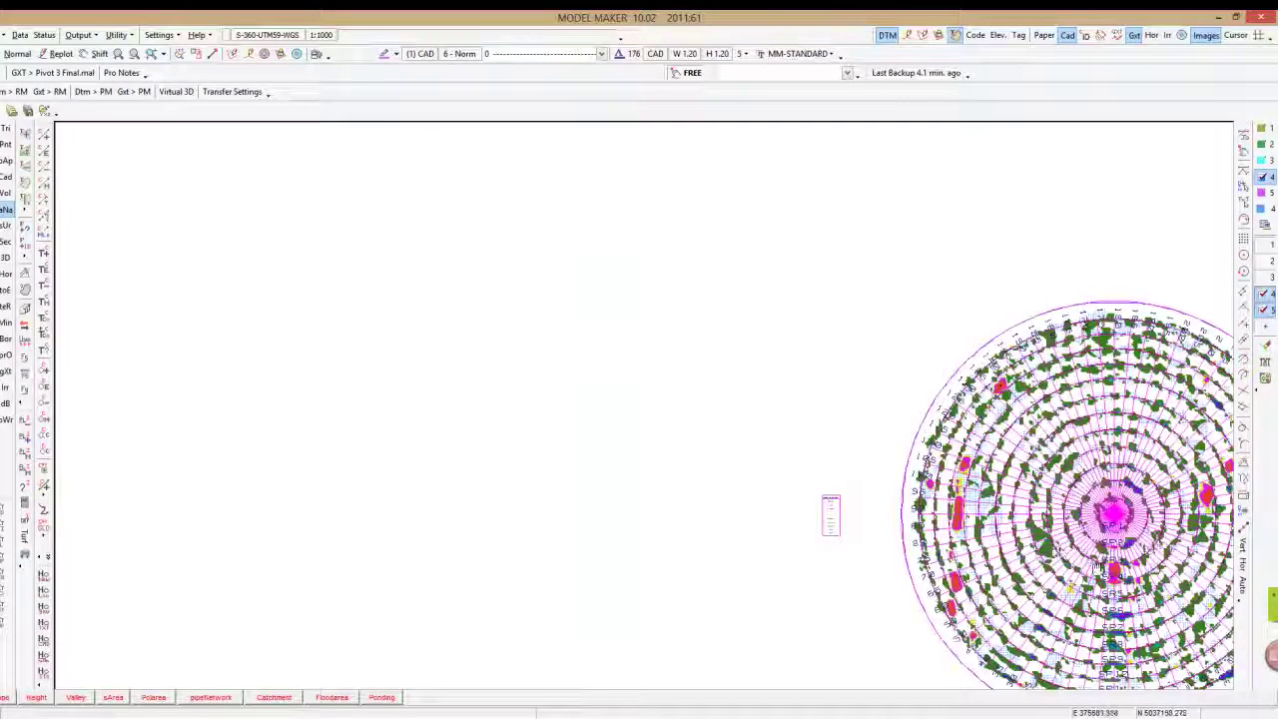
middle_click_drag(682, 434, 1097, 569)
scroll(678, 369, "up", 3)
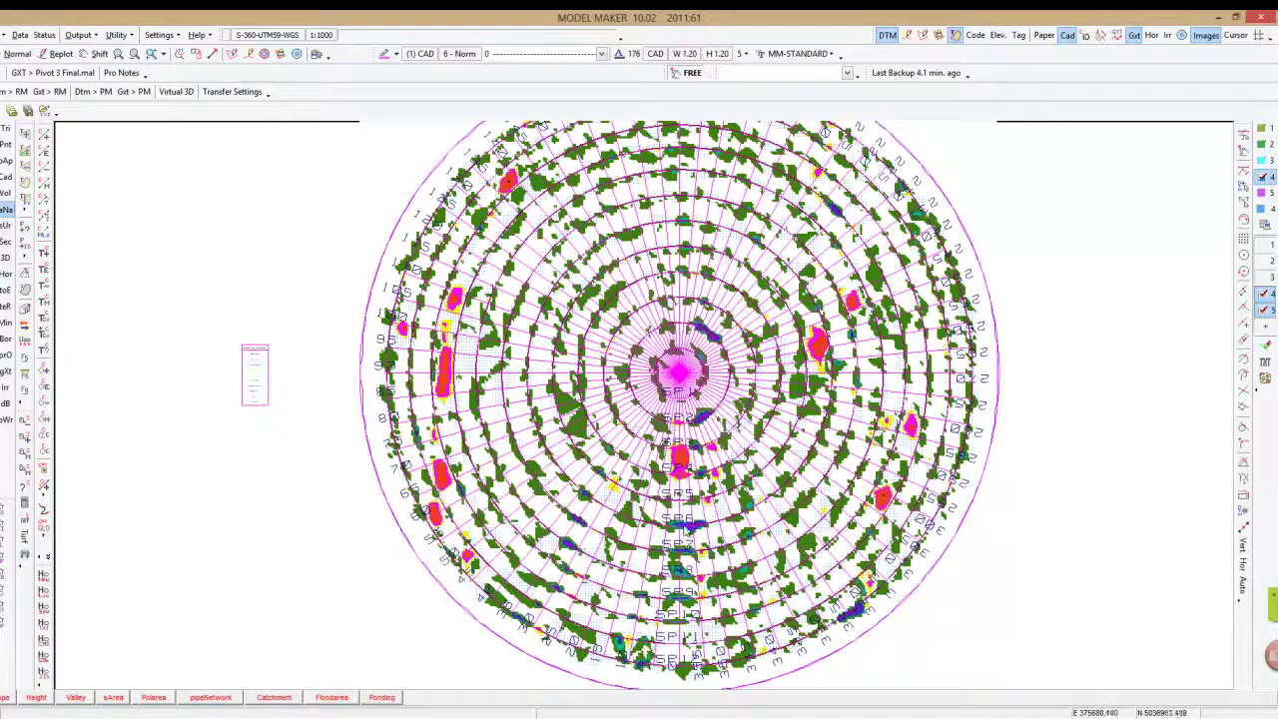
scroll(696, 462, "down", 2)
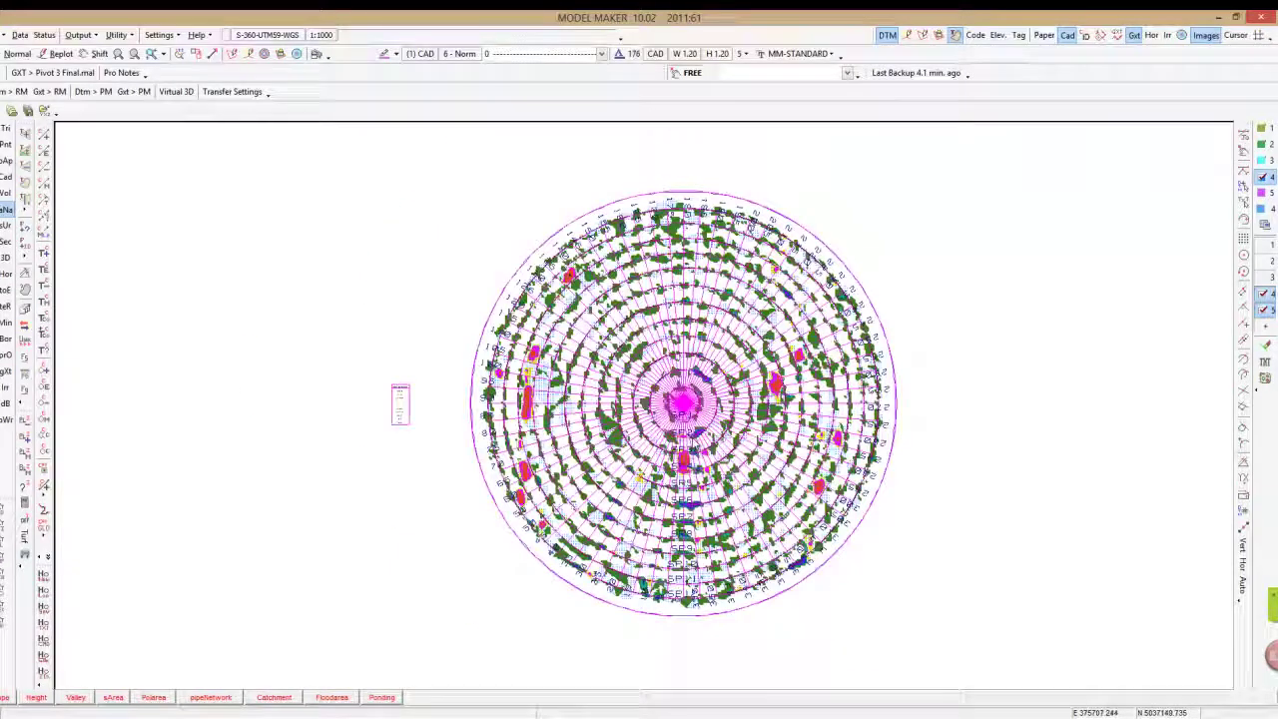
scroll(689, 436, "up", 2)
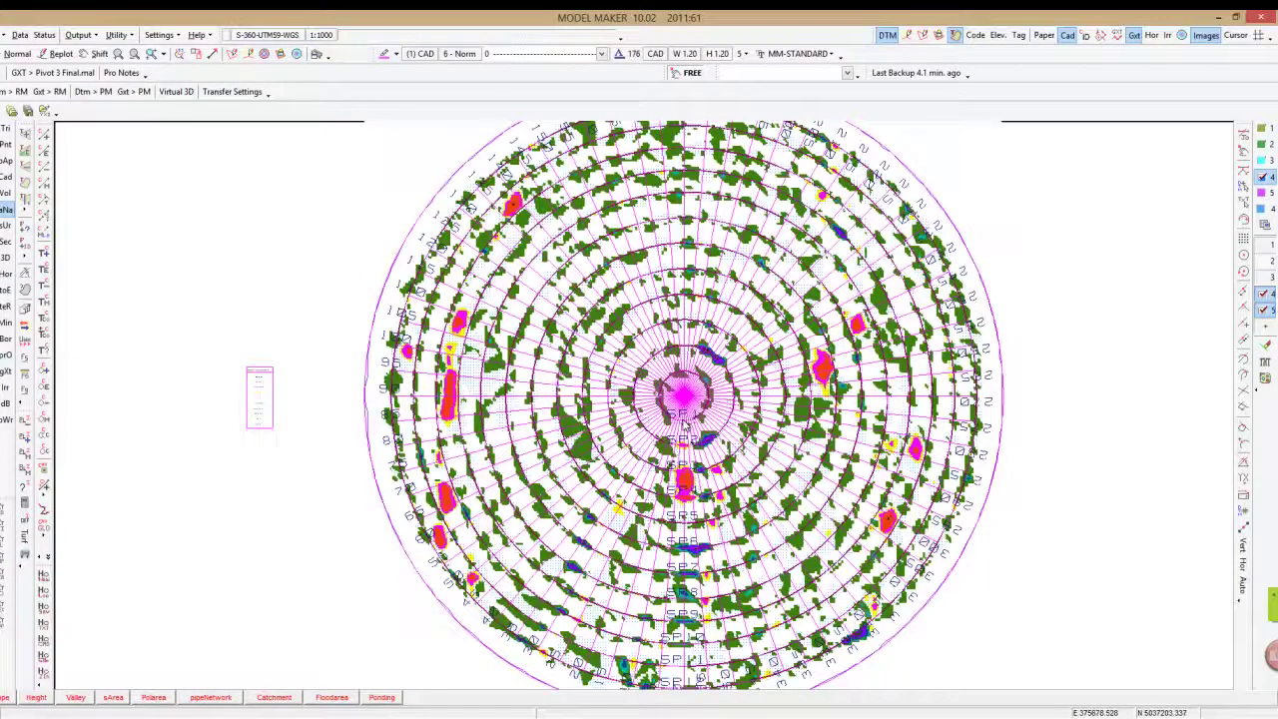